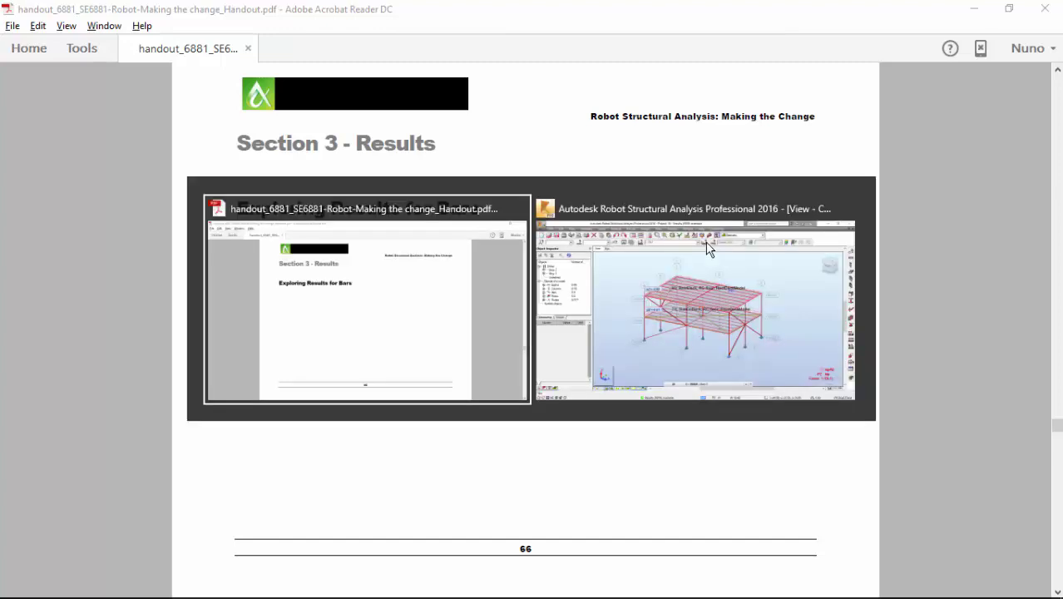
# Switch to Robot Structural Analysis, open the dynamic analysis results table, and examine the total mass columns for UX and UY
pyautogui.click(708, 248)
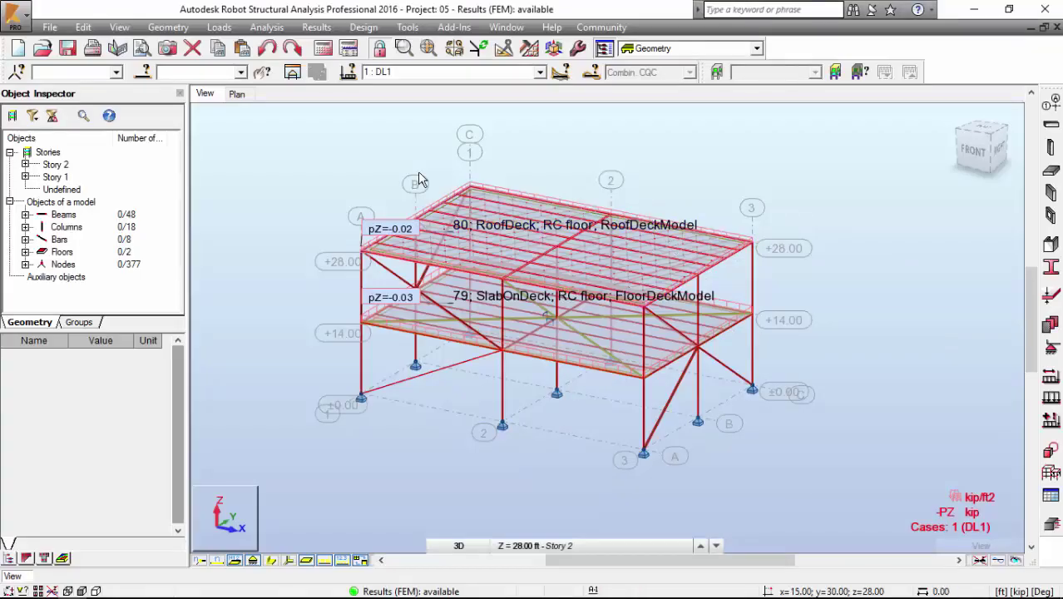
pyautogui.click(316, 27)
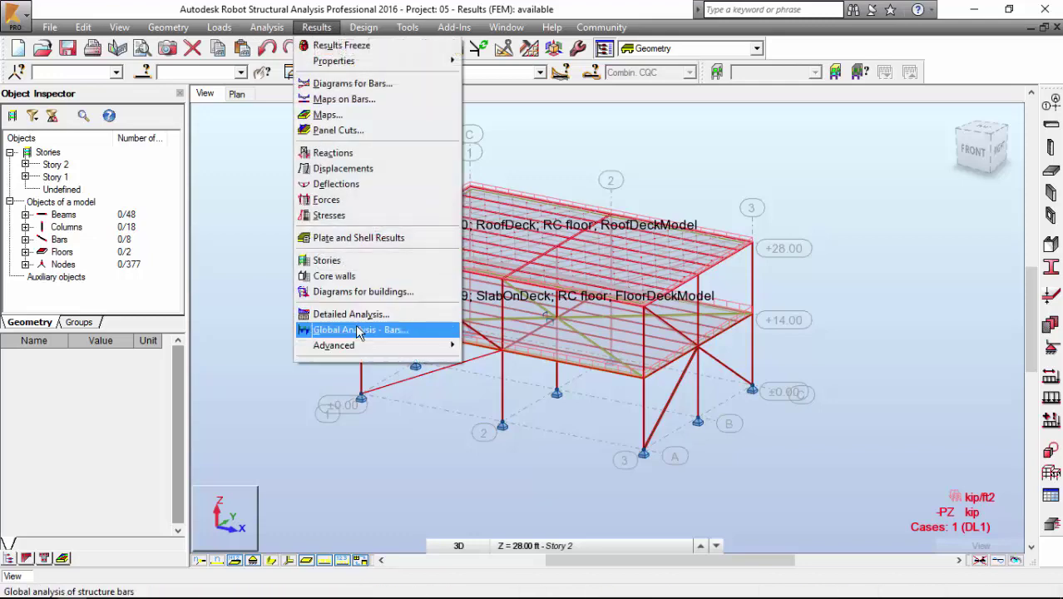
pyautogui.moveTo(341, 344)
pyautogui.click(491, 86)
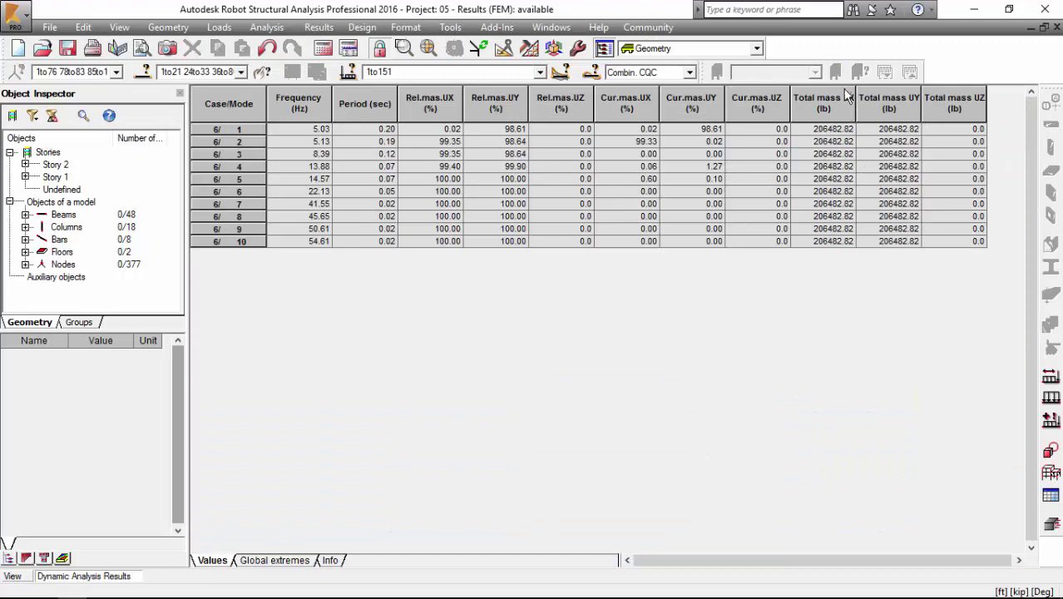
pyautogui.moveTo(844, 97)
pyautogui.mouseDown()
pyautogui.moveTo(798, 132)
pyautogui.moveTo(805, 234)
pyautogui.moveTo(857, 235)
pyautogui.moveTo(863, 126)
pyautogui.moveTo(891, 226)
pyautogui.moveTo(878, 246)
pyautogui.mouseUp()
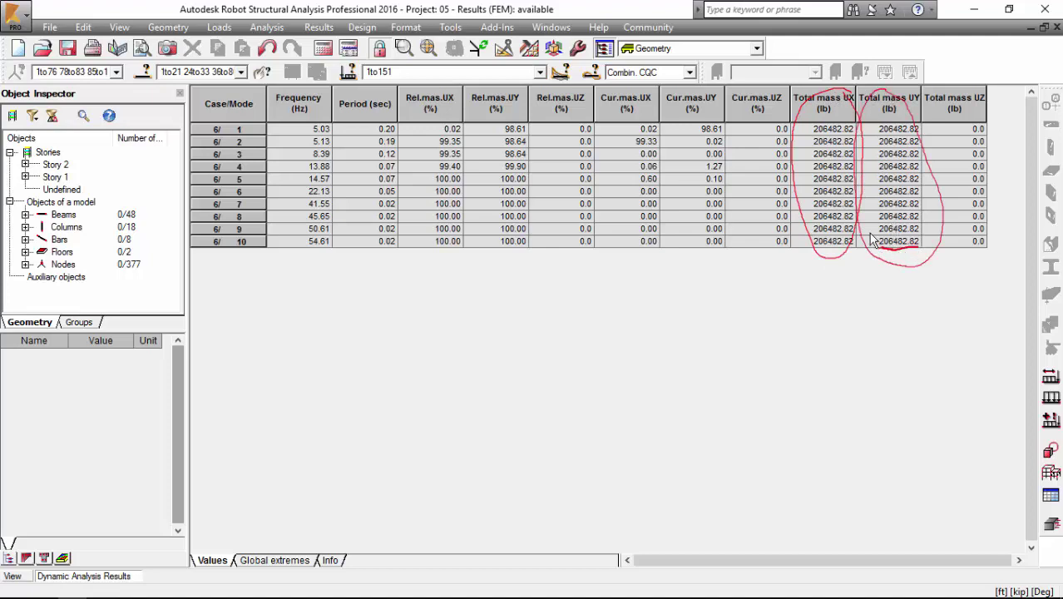
pyautogui.press('Escape')
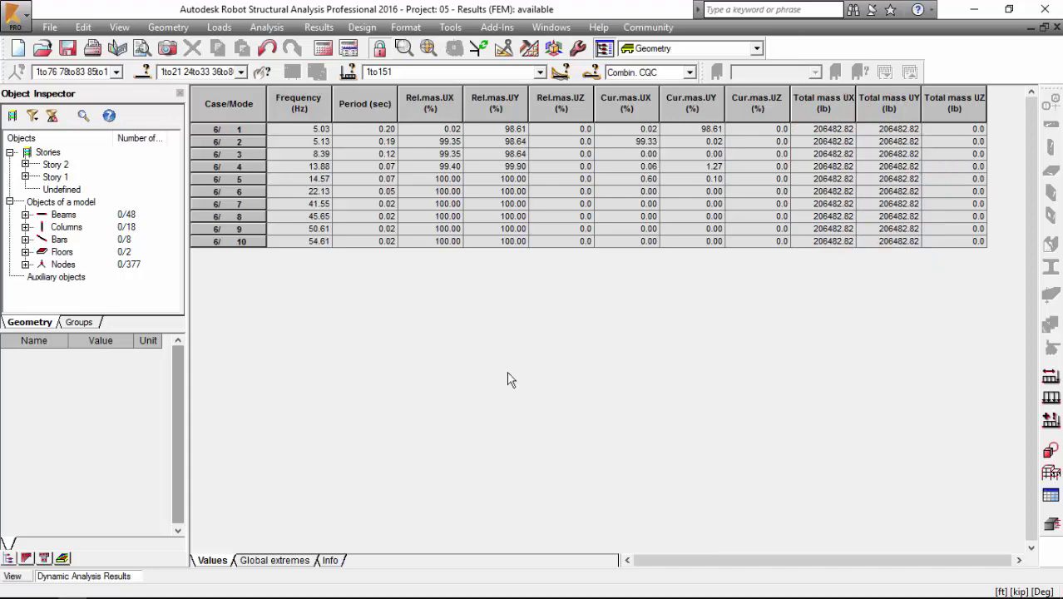
# Return to the model view and check the load to mass conversion settings of the analysis
pyautogui.click(17, 576)
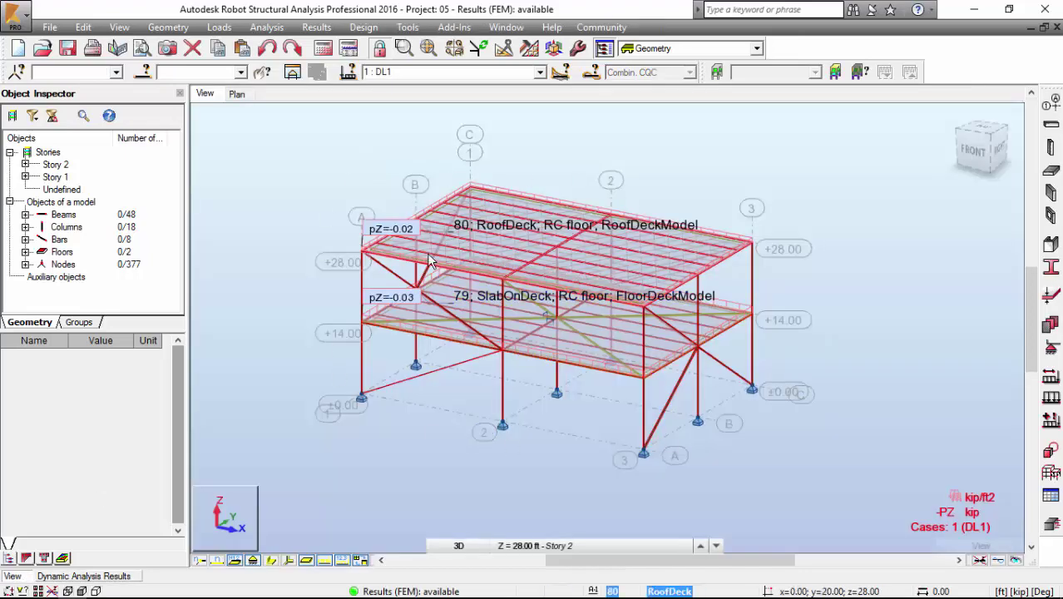
pyautogui.scroll(2, 463, 303)
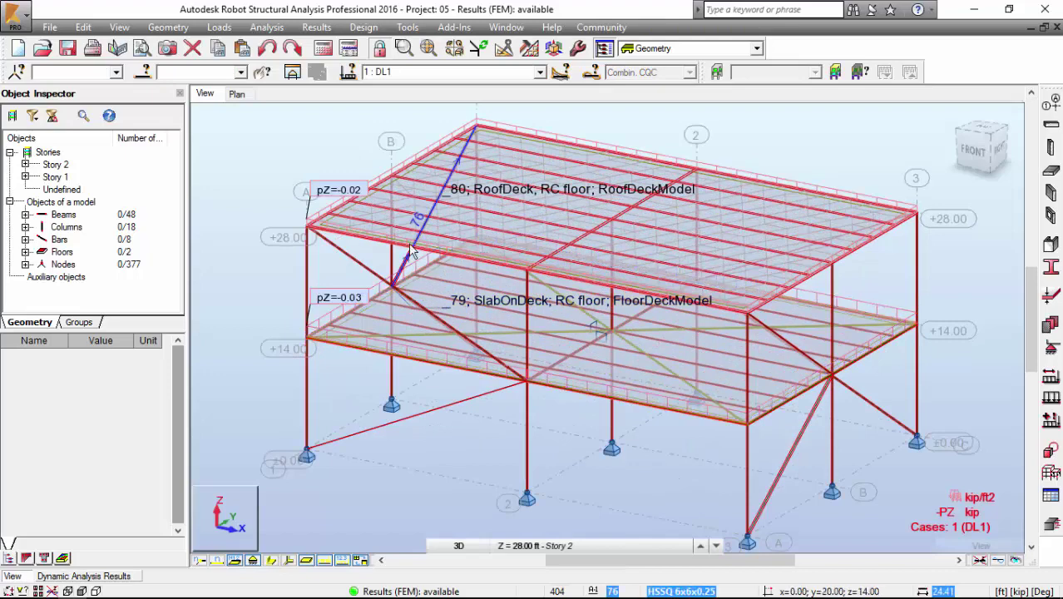
pyautogui.click(264, 27)
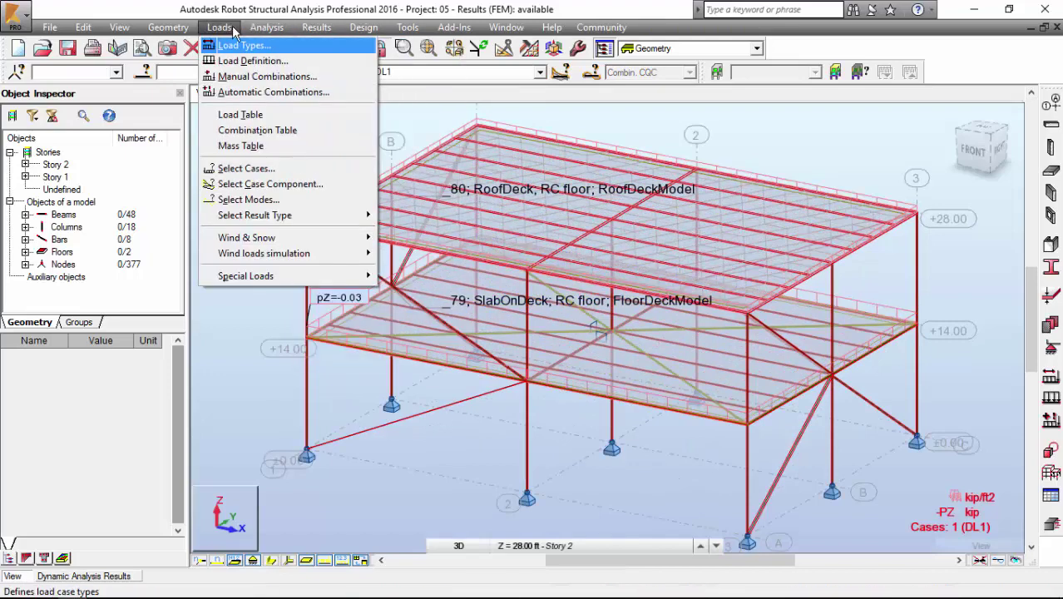
pyautogui.click(234, 30)
pyautogui.click(352, 55)
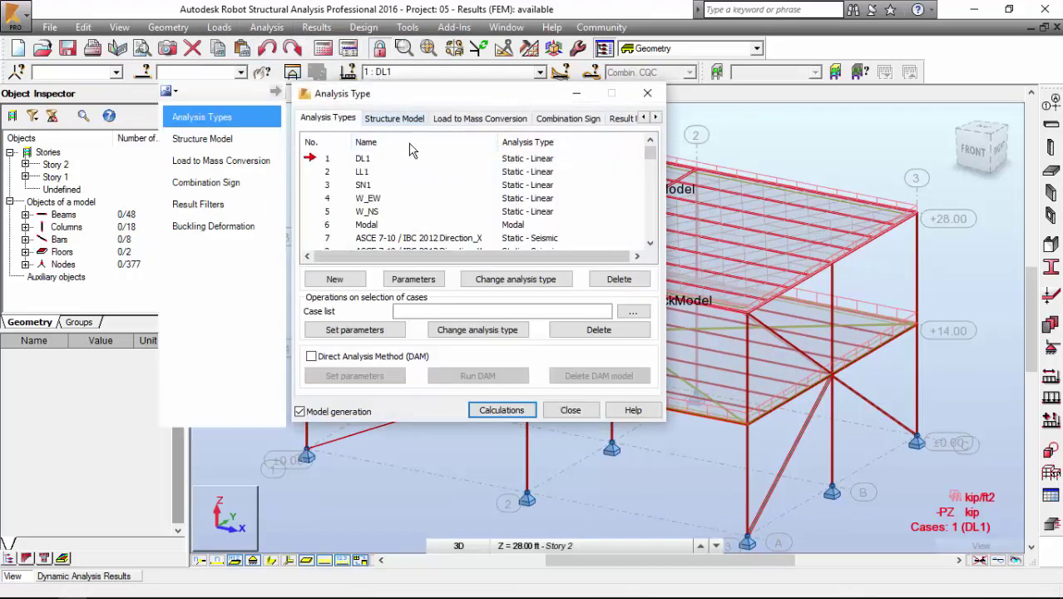
pyautogui.click(483, 116)
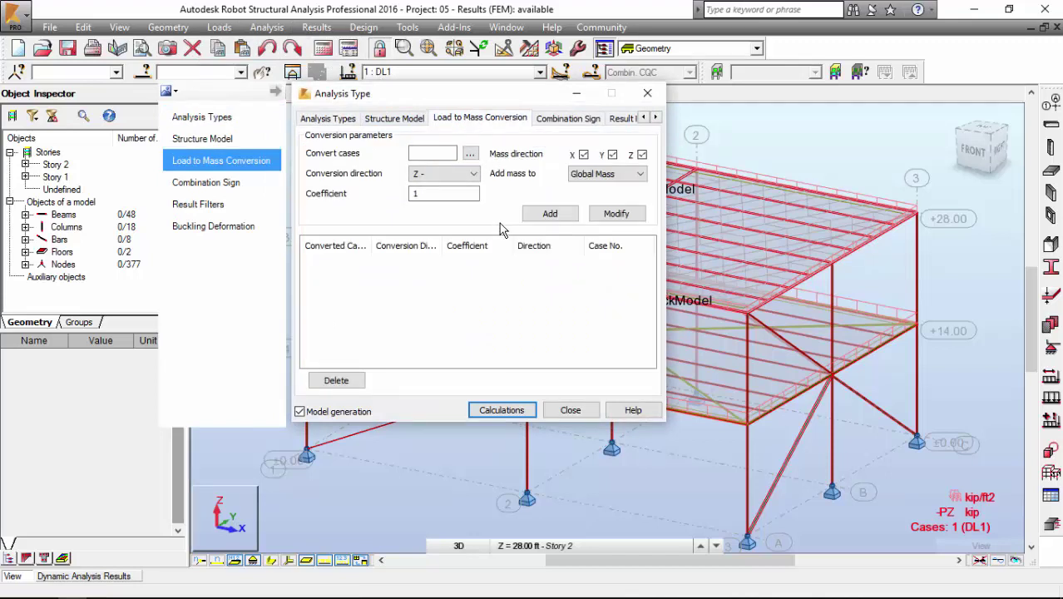
pyautogui.press('Escape')
# Look through the list of load cases and recheck the load to mass conversion parameters
pyautogui.click(540, 72)
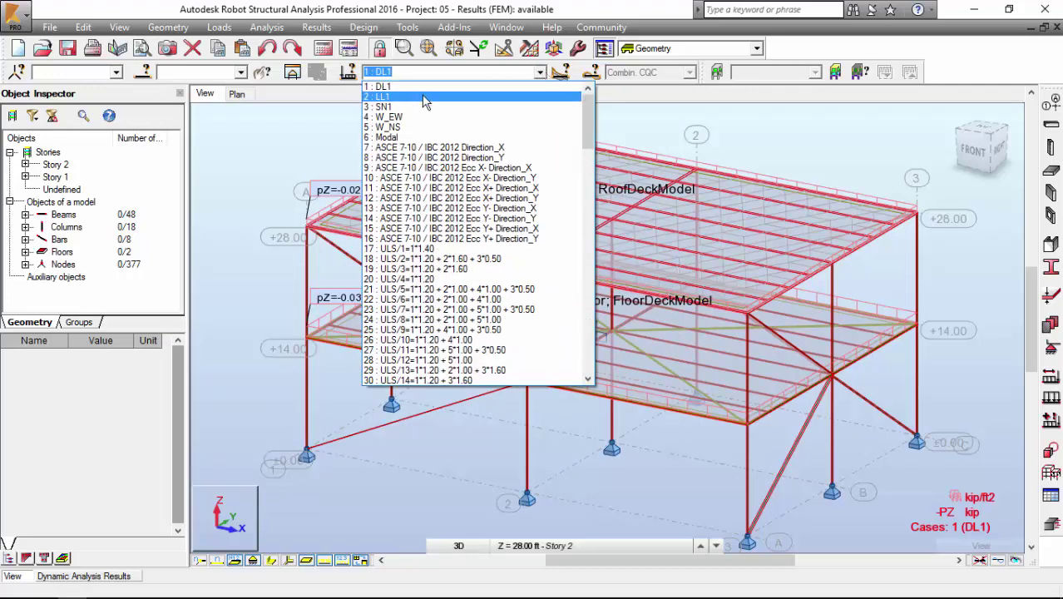
pyautogui.click(657, 123)
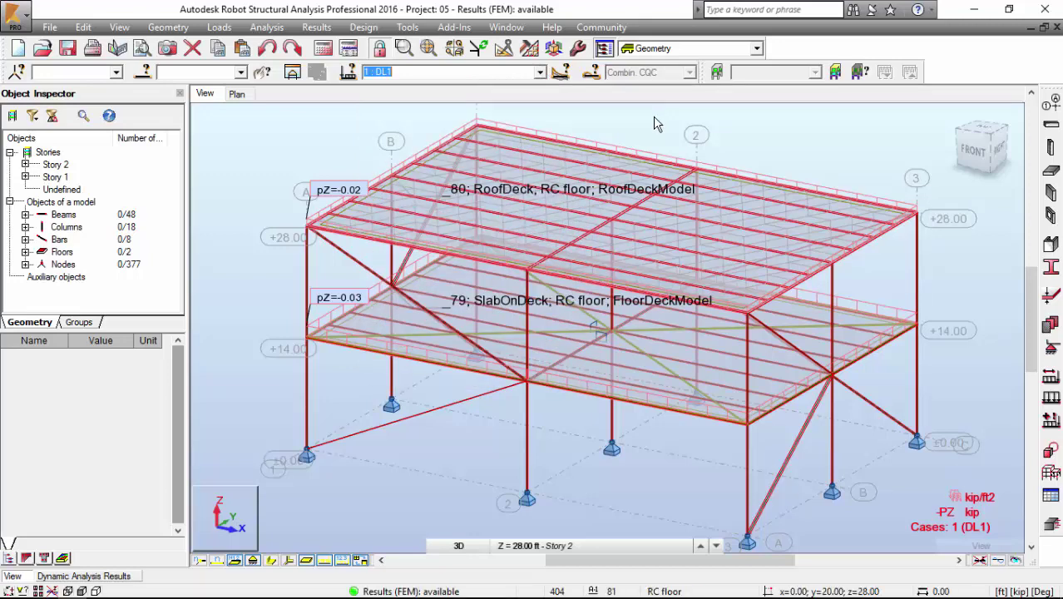
pyautogui.click(266, 27)
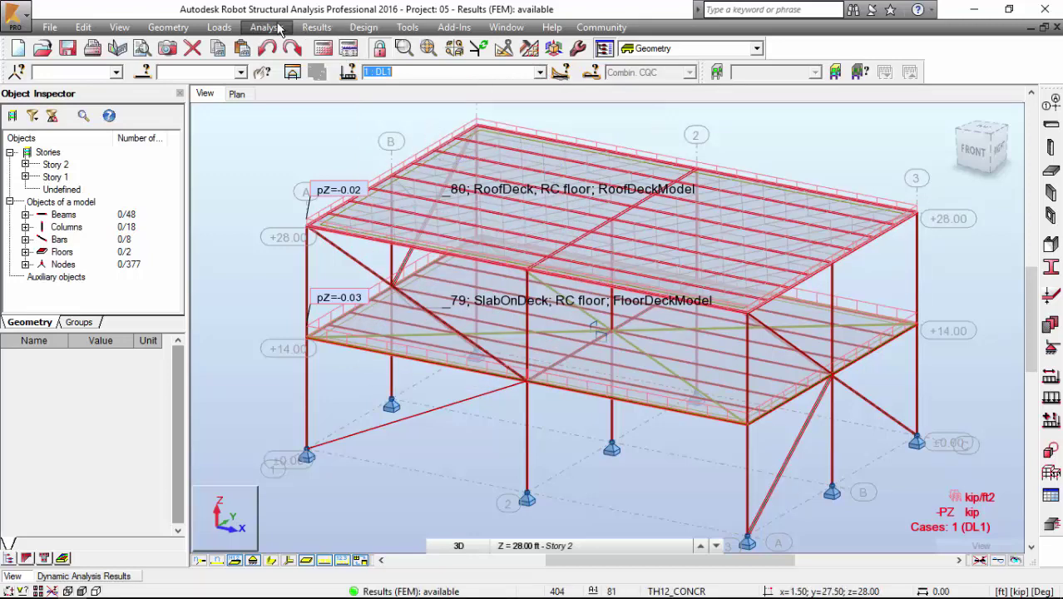
pyautogui.click(275, 28)
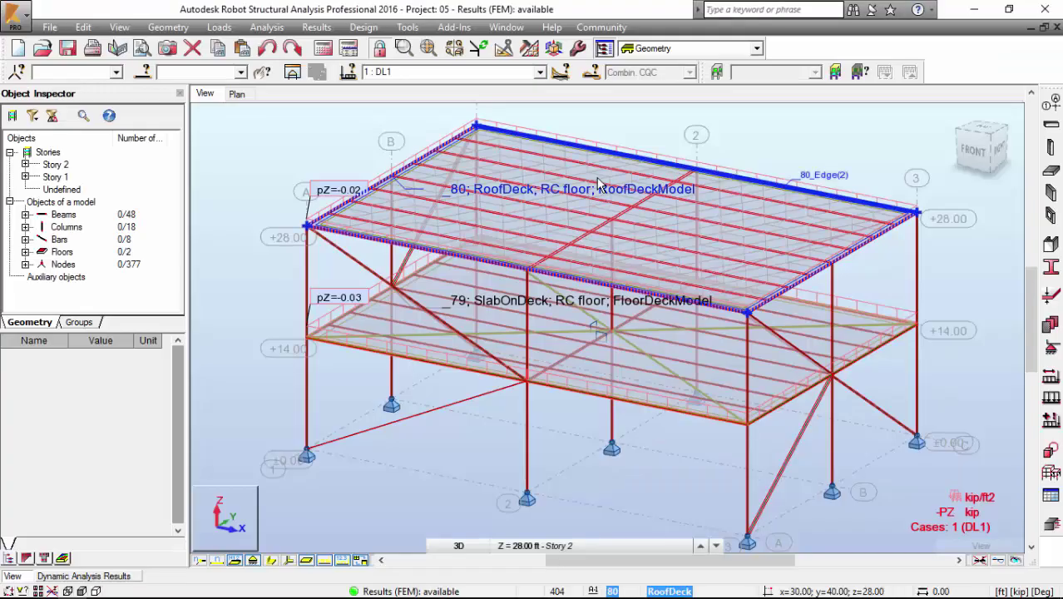
pyautogui.scroll(-5, 648, 170)
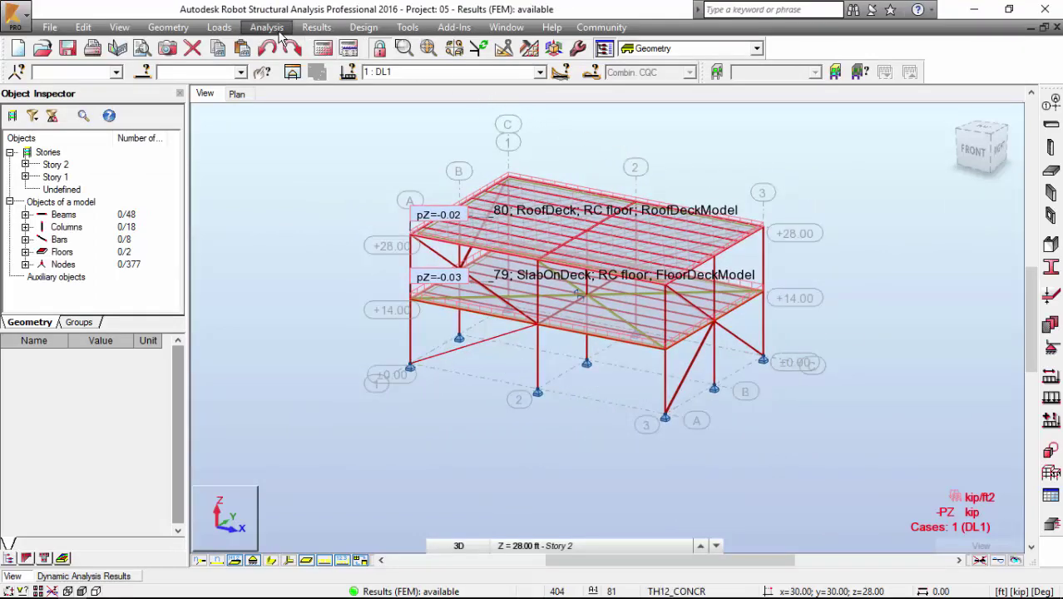
pyautogui.click(349, 47)
pyautogui.click(458, 117)
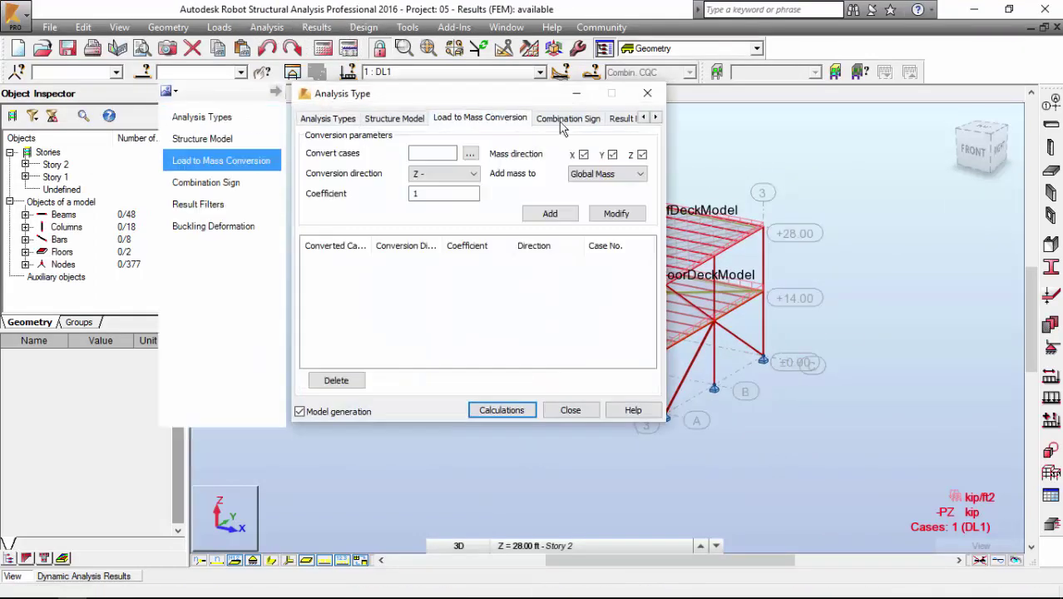
pyautogui.click(647, 93)
# Open the Quantity Survey table and examine the total weights of the floor slab and roof deck panels
pyautogui.rightClick(280, 201)
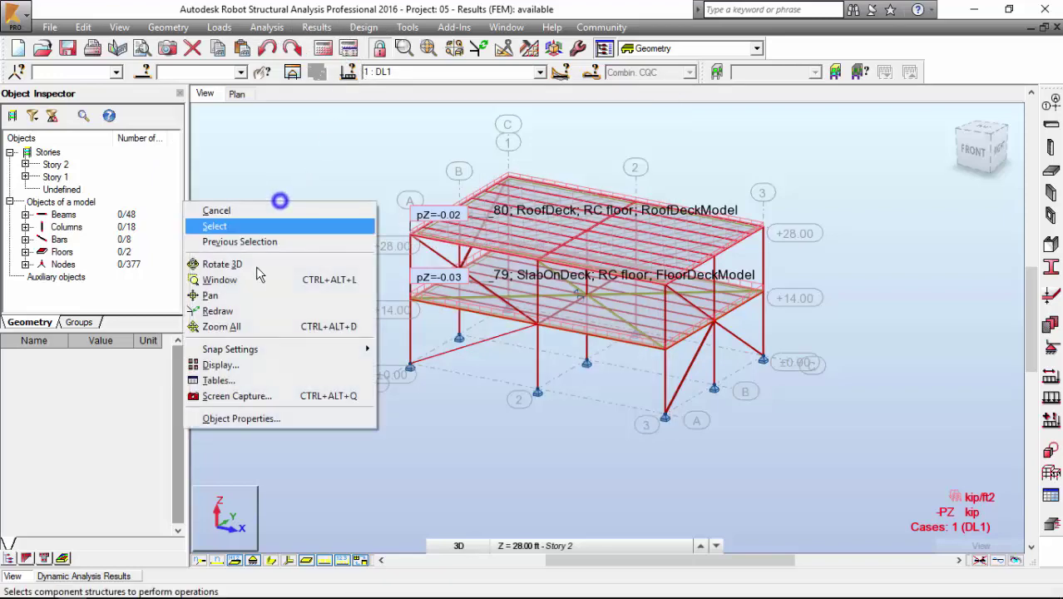
pyautogui.click(236, 380)
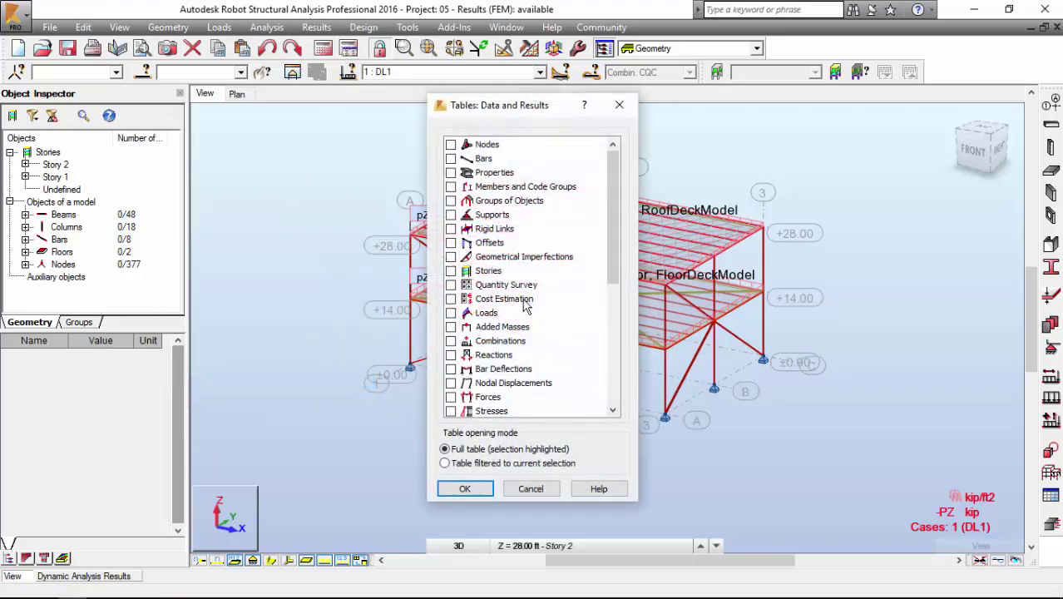
pyautogui.click(451, 285)
pyautogui.click(465, 488)
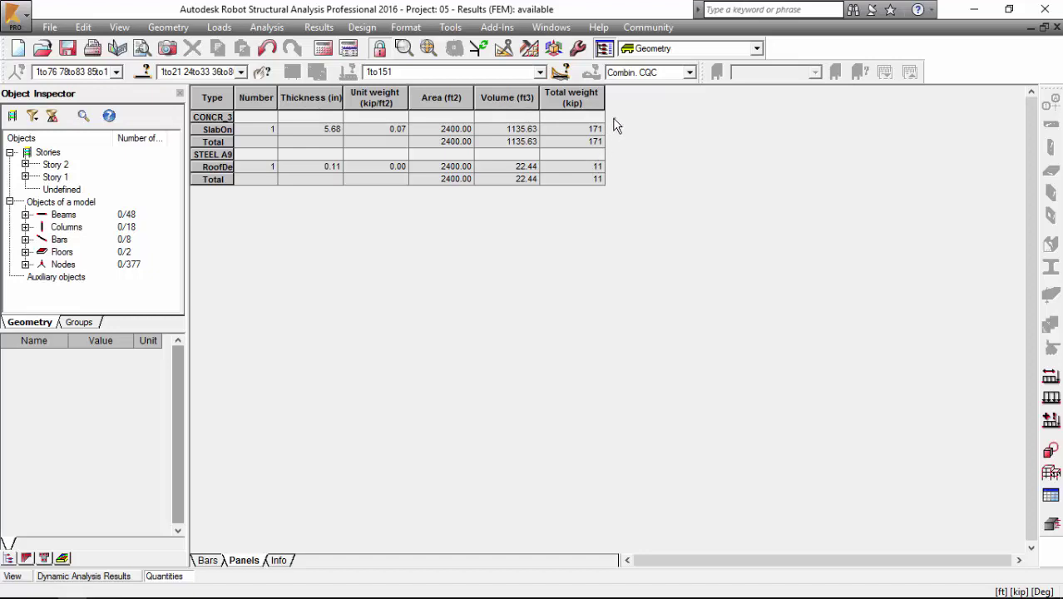
pyautogui.moveTo(612, 118)
pyautogui.mouseDown()
pyautogui.moveTo(582, 125)
pyautogui.moveTo(610, 118)
pyautogui.mouseUp()
pyautogui.moveTo(611, 164)
pyautogui.mouseDown()
pyautogui.moveTo(587, 158)
pyautogui.moveTo(582, 187)
pyautogui.moveTo(615, 173)
pyautogui.moveTo(601, 156)
pyautogui.mouseUp()
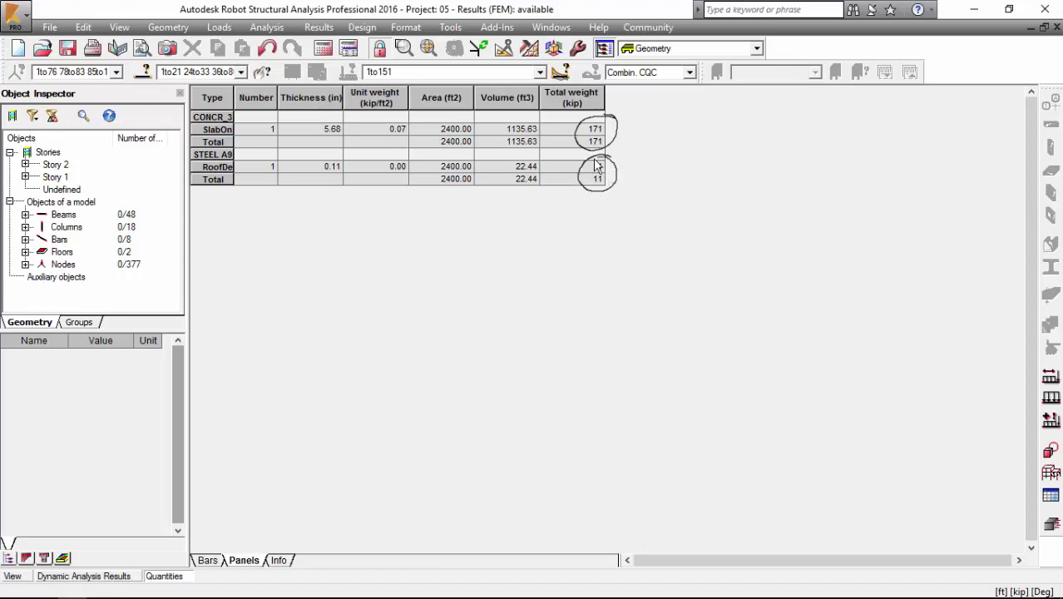
pyautogui.press('Escape')
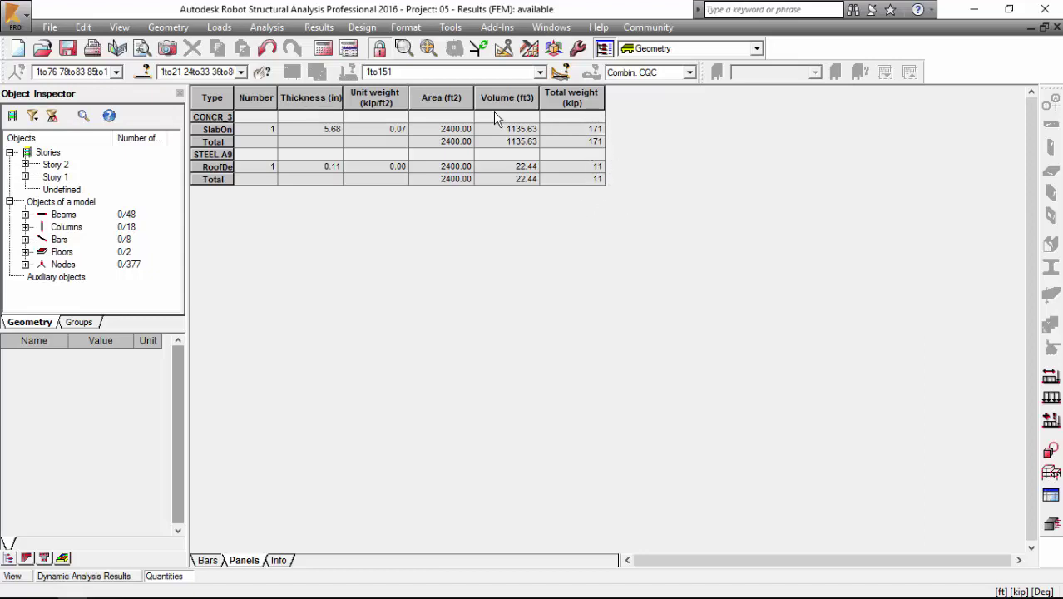
# Close the Dynamic Analysis Results and Quantities tables to get back to the model view
pyautogui.click(73, 575)
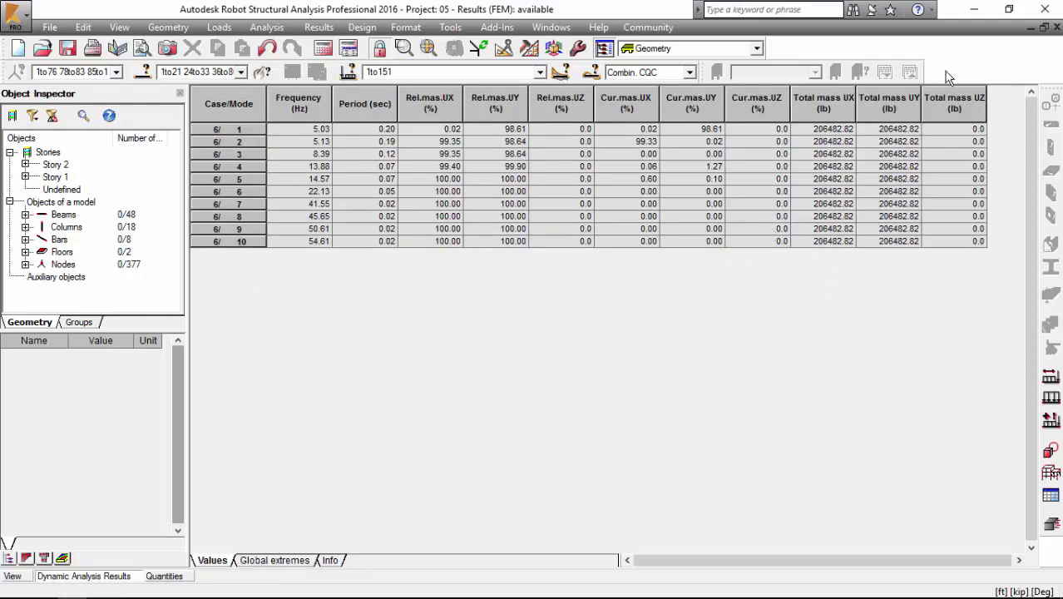
pyautogui.click(1043, 27)
pyautogui.click(79, 577)
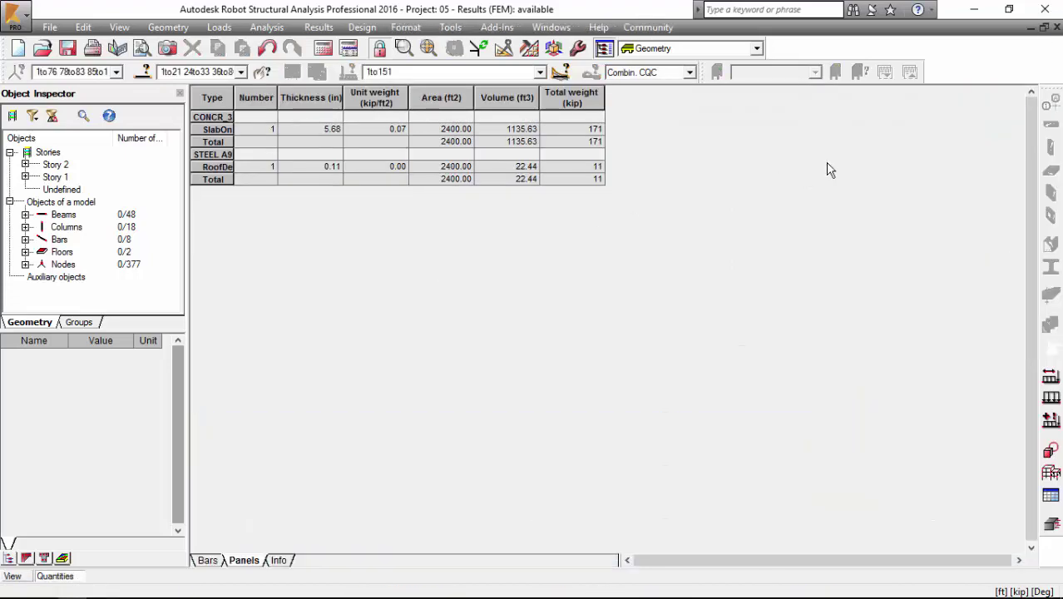
pyautogui.click(1055, 27)
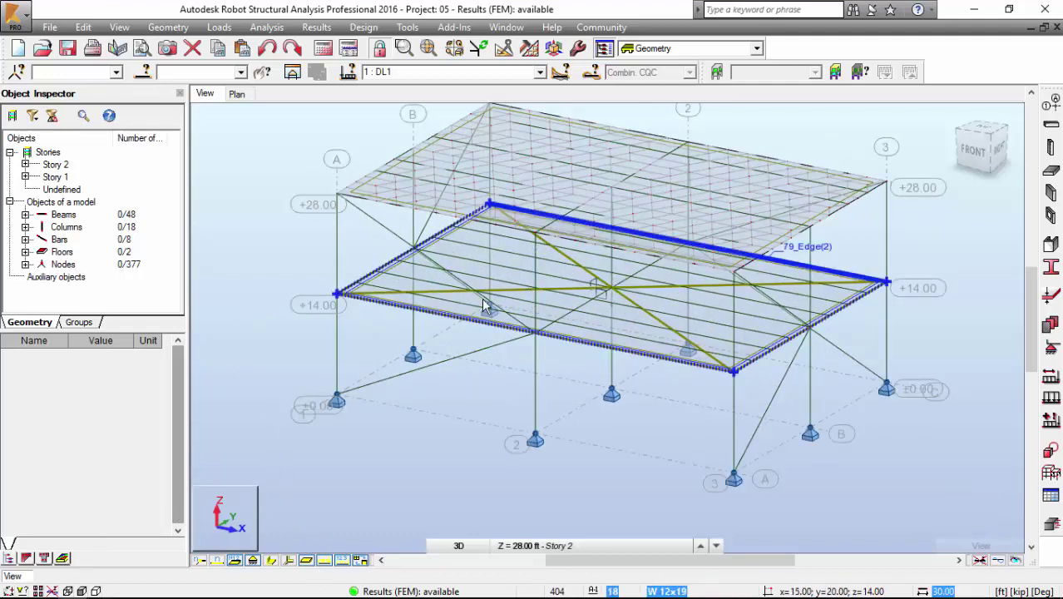
# Open the diagram settings for bars and close the Object Inspector to enlarge the model view
pyautogui.scroll(2, 475, 285)
pyautogui.moveTo(473, 281); pyautogui.dragTo(576, 259, button='middle')
pyautogui.scroll(-3, 580, 261)
pyautogui.click(320, 31)
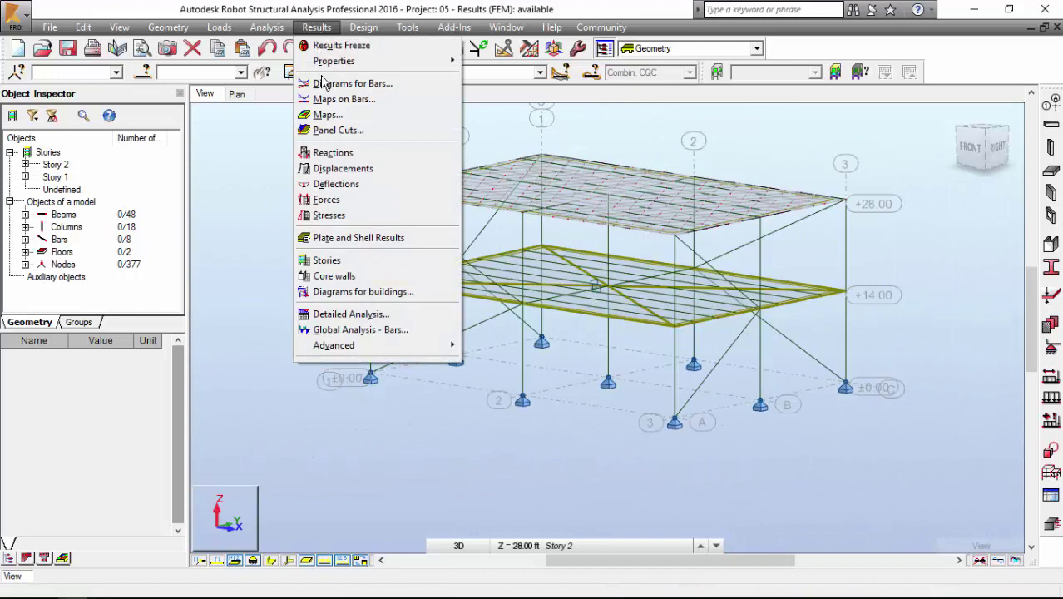
pyautogui.click(329, 84)
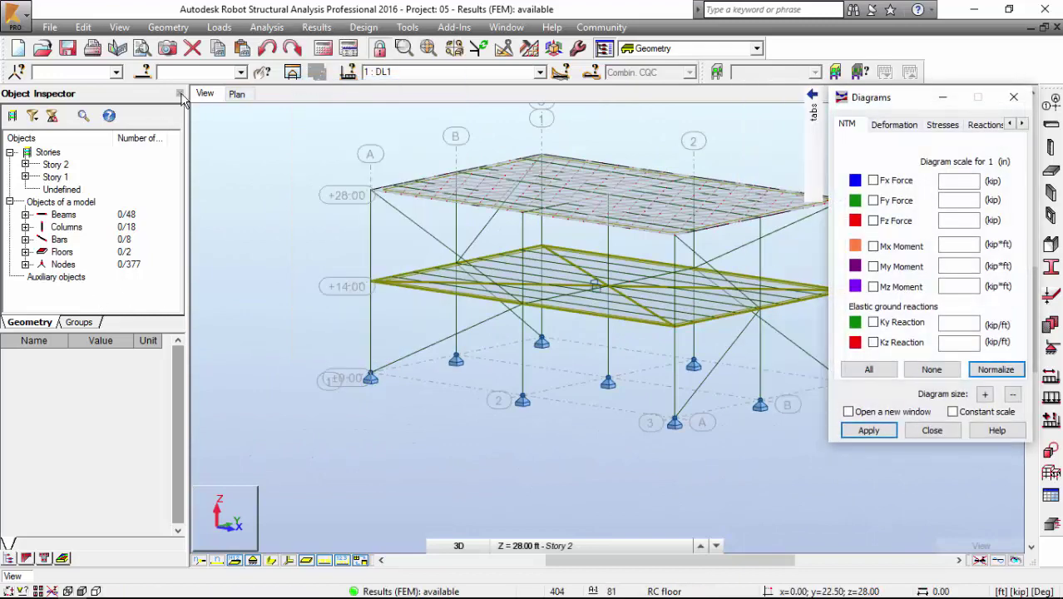
pyautogui.click(180, 93)
pyautogui.moveTo(584, 182); pyautogui.dragTo(537, 210, button='middle')
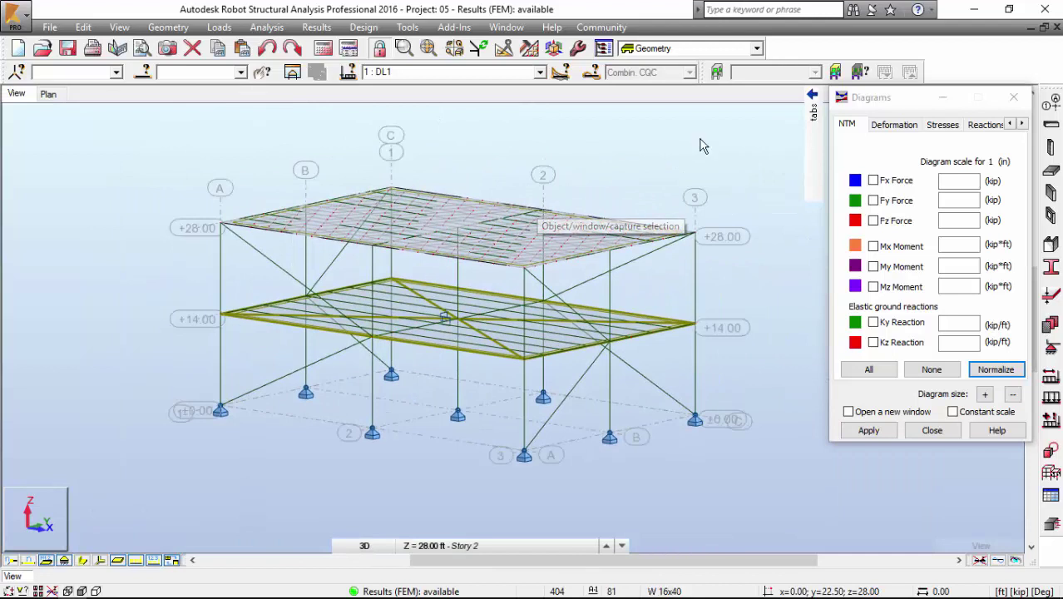
# Display the My Moment diagrams on the bars for load case DL1
pyautogui.click(910, 126)
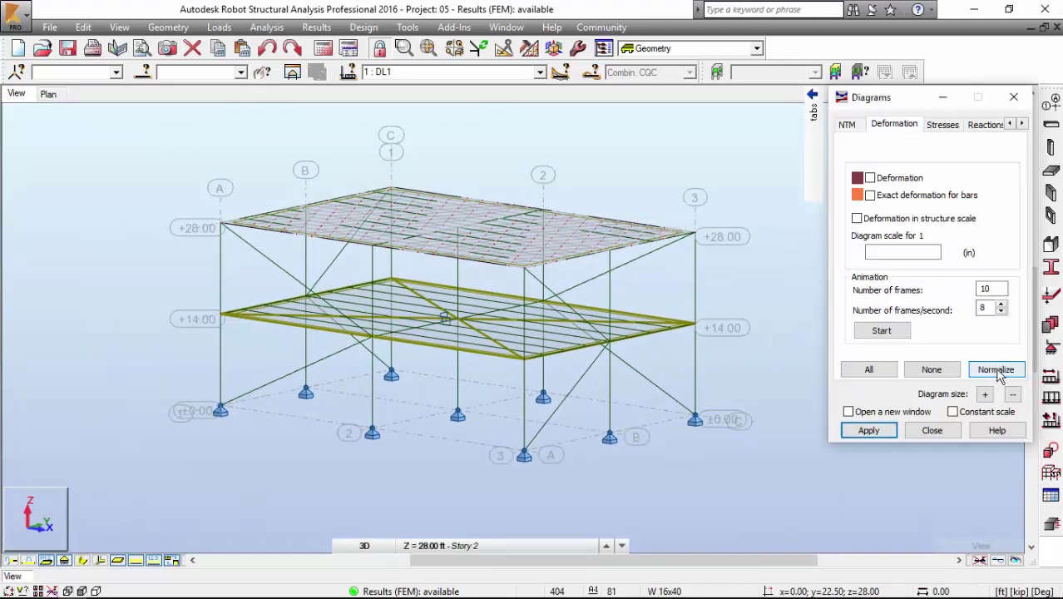
pyautogui.click(847, 124)
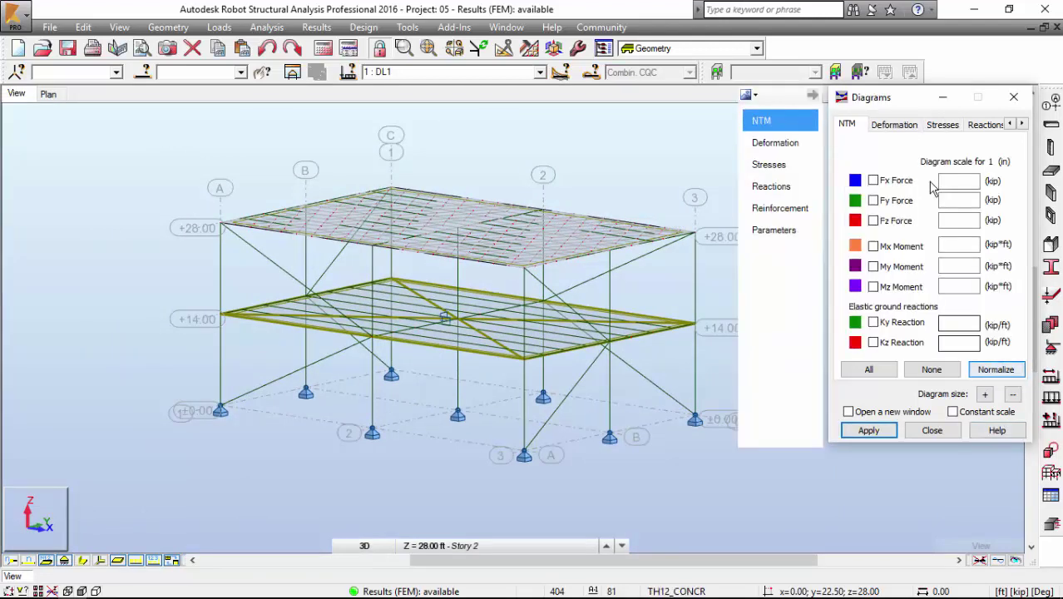
pyautogui.click(875, 429)
pyautogui.moveTo(805, 210)
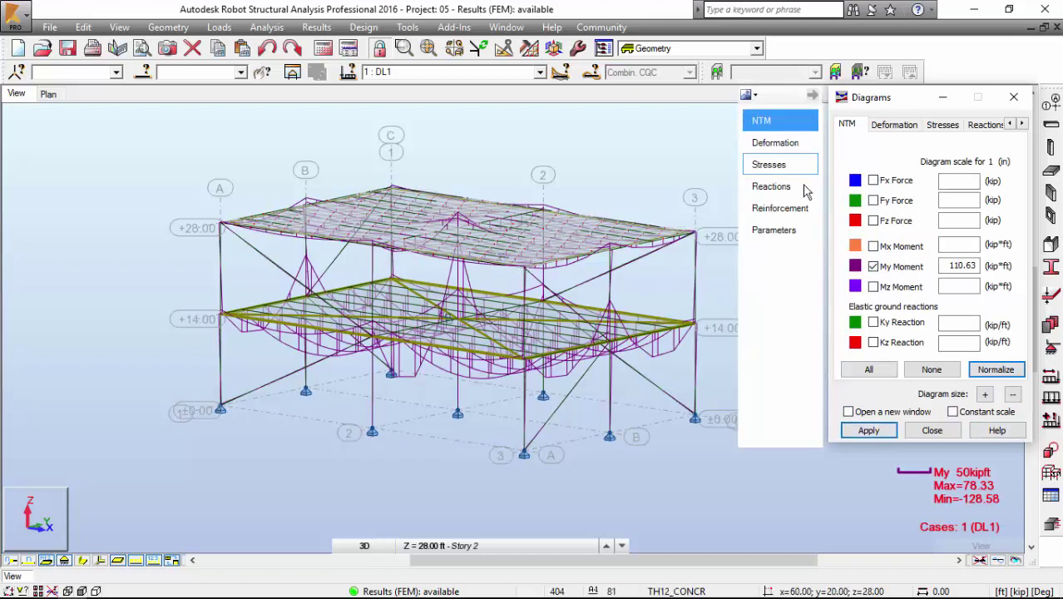
# Set the diagram descriptions to text showing only the global extreme values
pyautogui.click(794, 232)
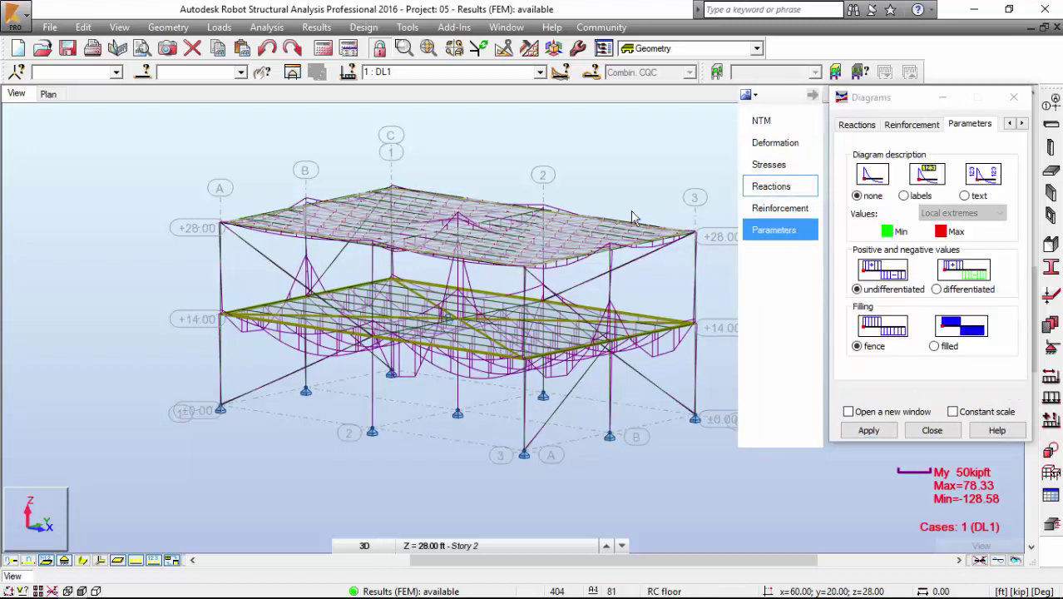
pyautogui.scroll(6, 283, 328)
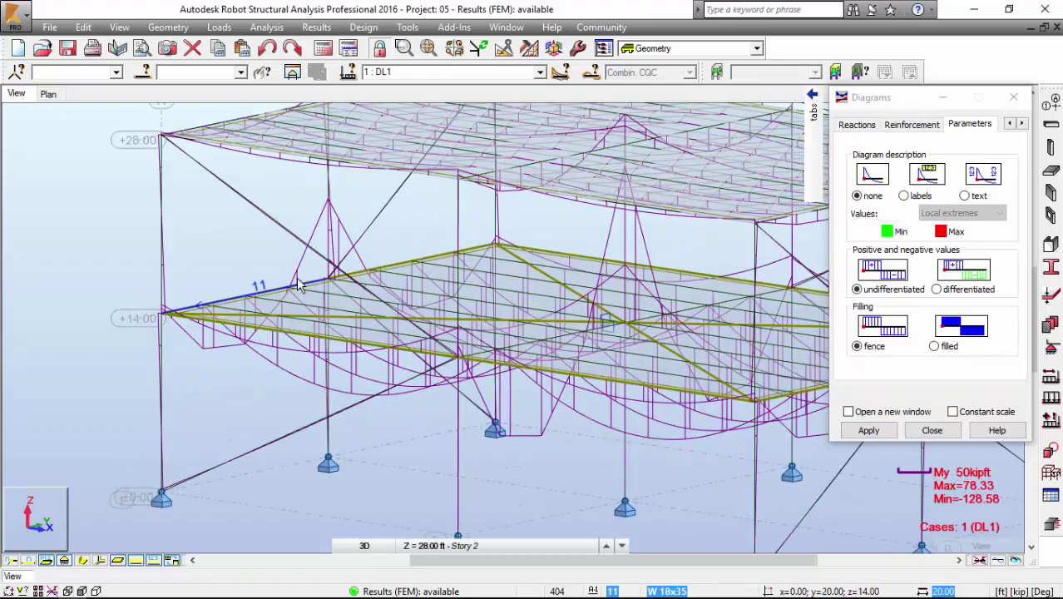
pyautogui.scroll(-5, 359, 266)
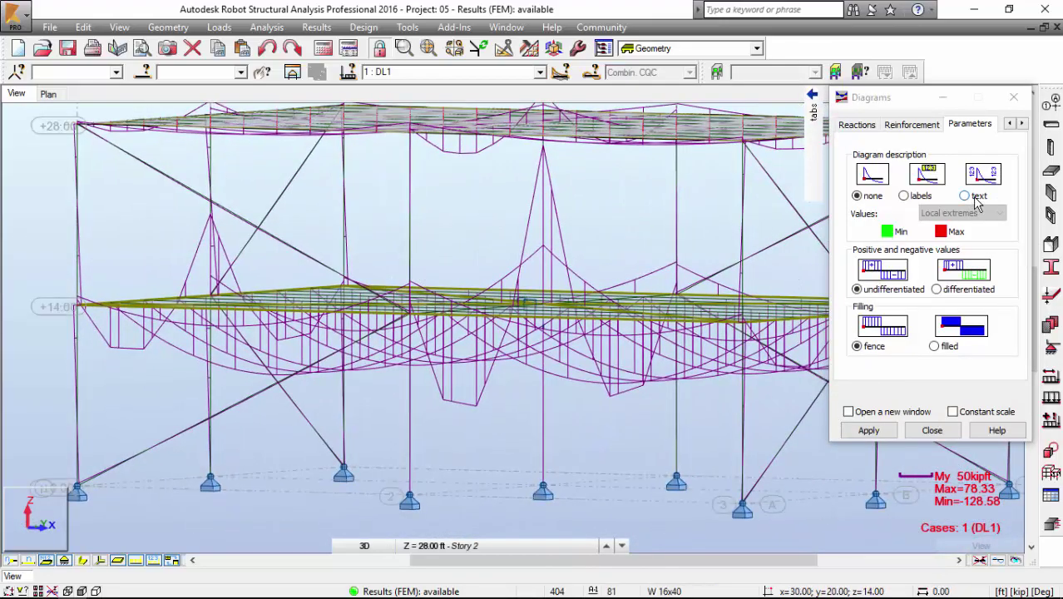
pyautogui.click(975, 199)
pyautogui.click(955, 215)
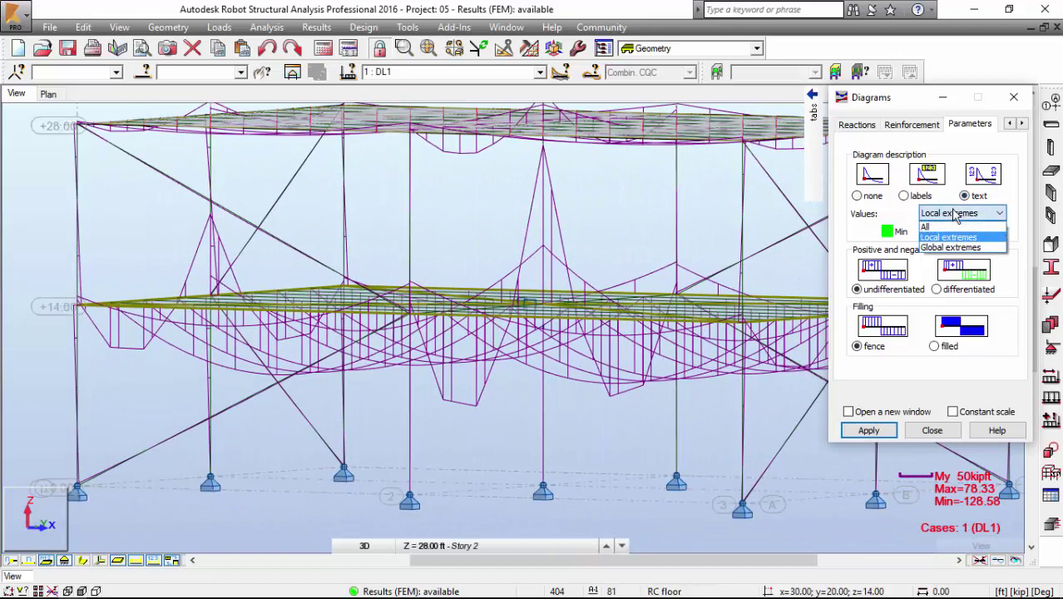
pyautogui.click(950, 247)
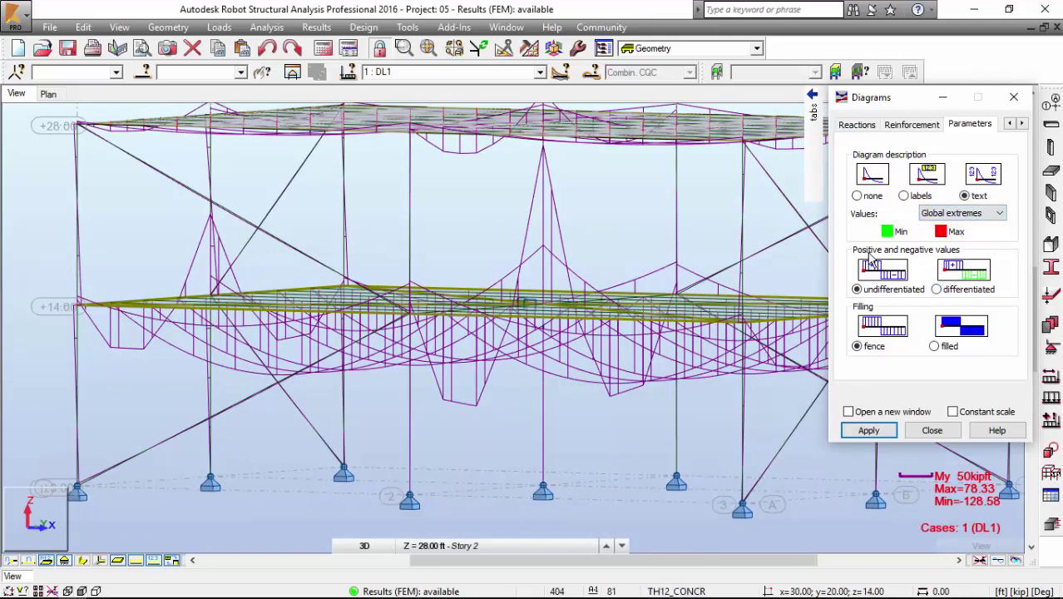
# Differentiate positive and negative values, use filled diagrams, and apply the settings to the My moment diagrams
pyautogui.click(958, 291)
pyautogui.click(949, 347)
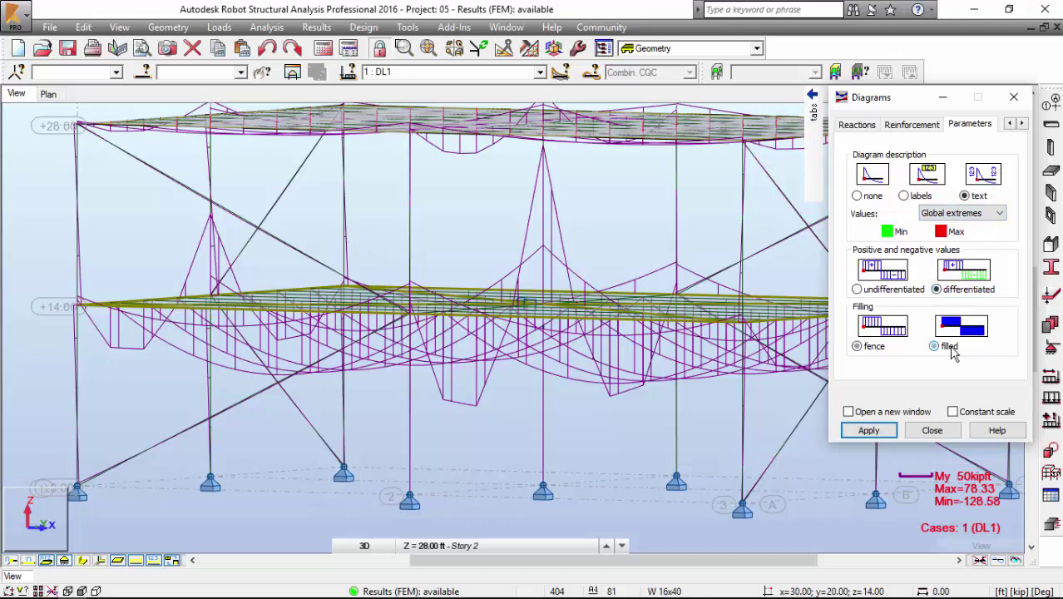
pyautogui.click(866, 429)
pyautogui.moveTo(665, 316); pyautogui.dragTo(556, 313, button='middle')
pyautogui.keyDown('shift'); pyautogui.moveTo(391, 243); pyautogui.dragTo(415, 253, button='middle'); pyautogui.keyUp('shift')
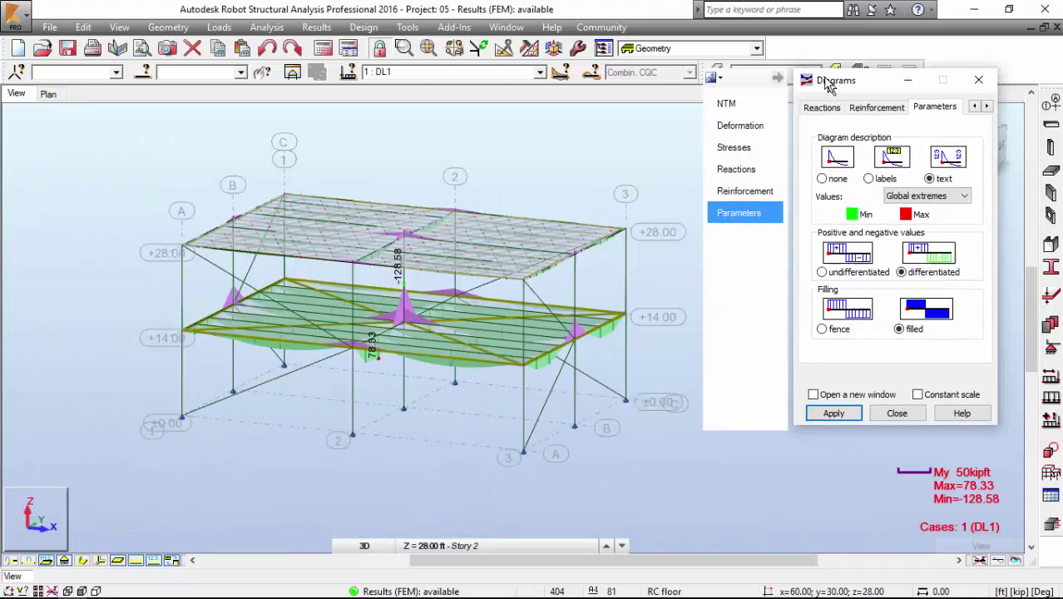
# Display the My diagrams for combination 18 (ULS/2=1*1.20 + 2*1.60 + 3*0.50), and remove the diagrams from the model view
pyautogui.moveTo(829, 87); pyautogui.dragTo(818, 73)
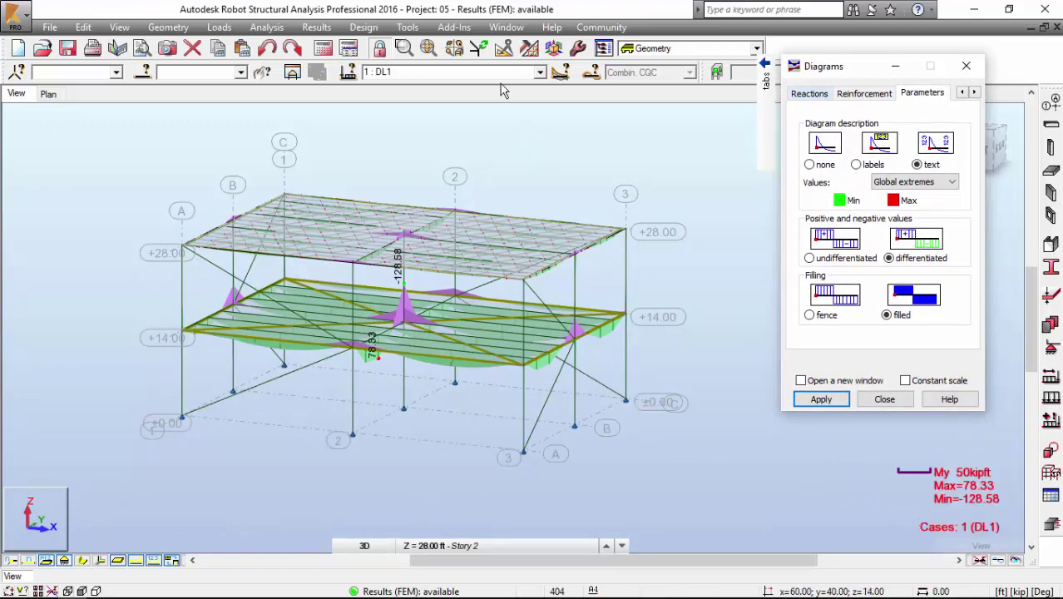
pyautogui.click(541, 72)
pyautogui.click(505, 97)
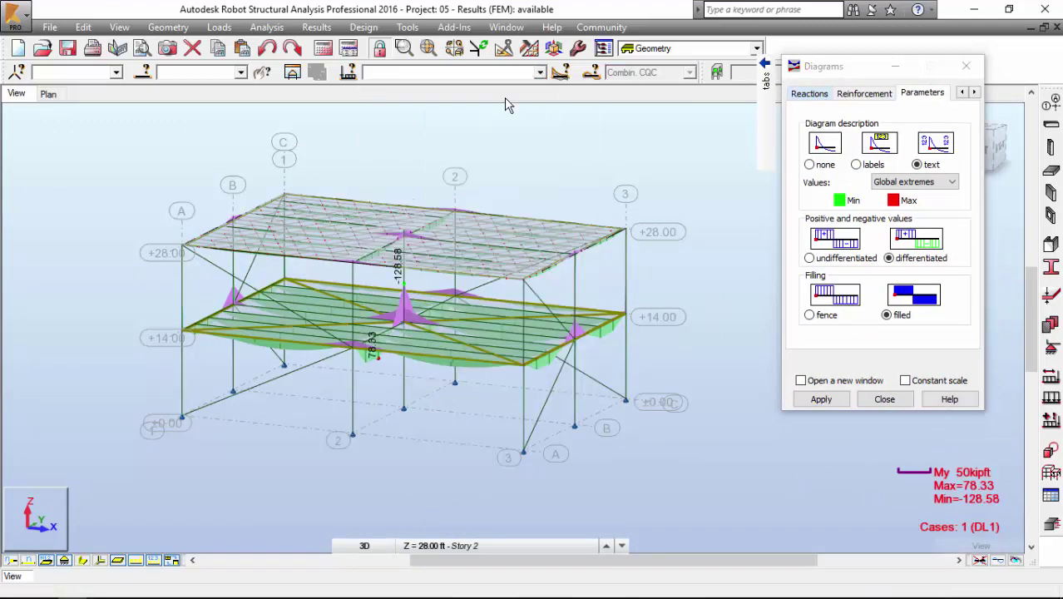
pyautogui.press('Down')
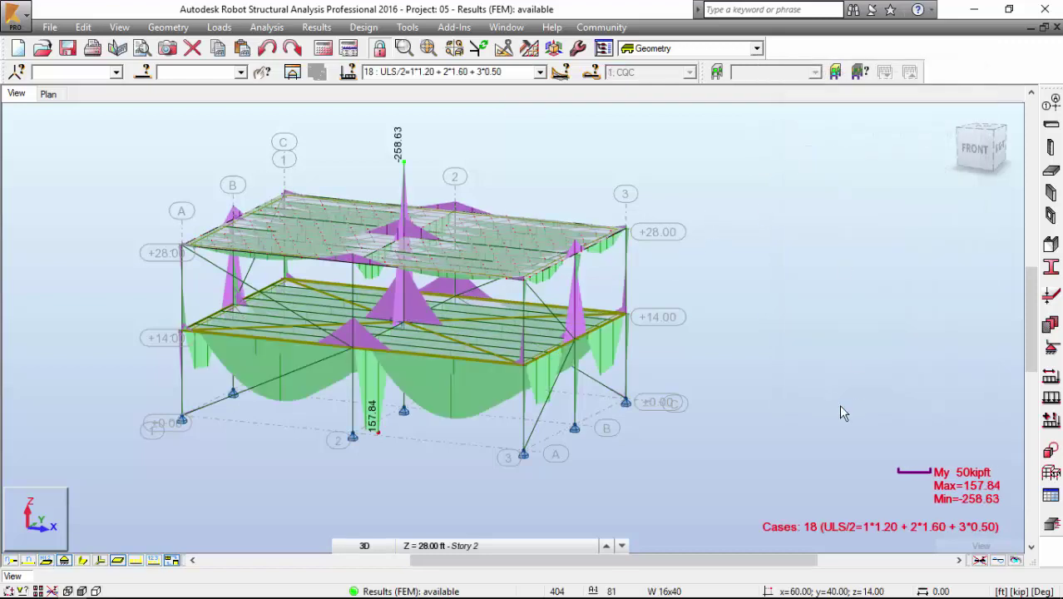
pyautogui.click(52, 589)
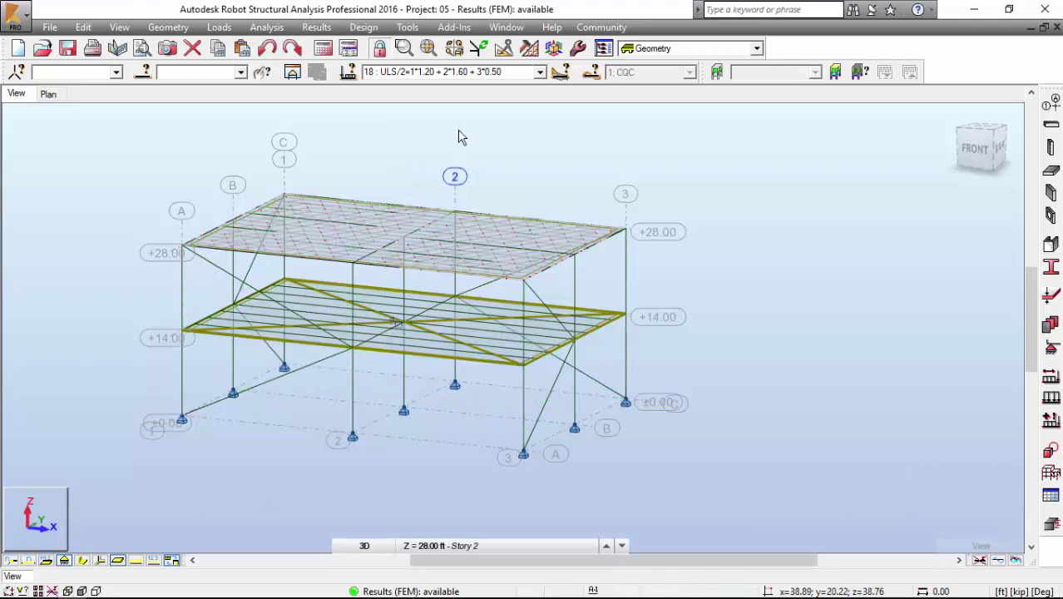
# Open the full result tables for Forces, Nodal Displacements and Reactions
pyautogui.rightClick(376, 123)
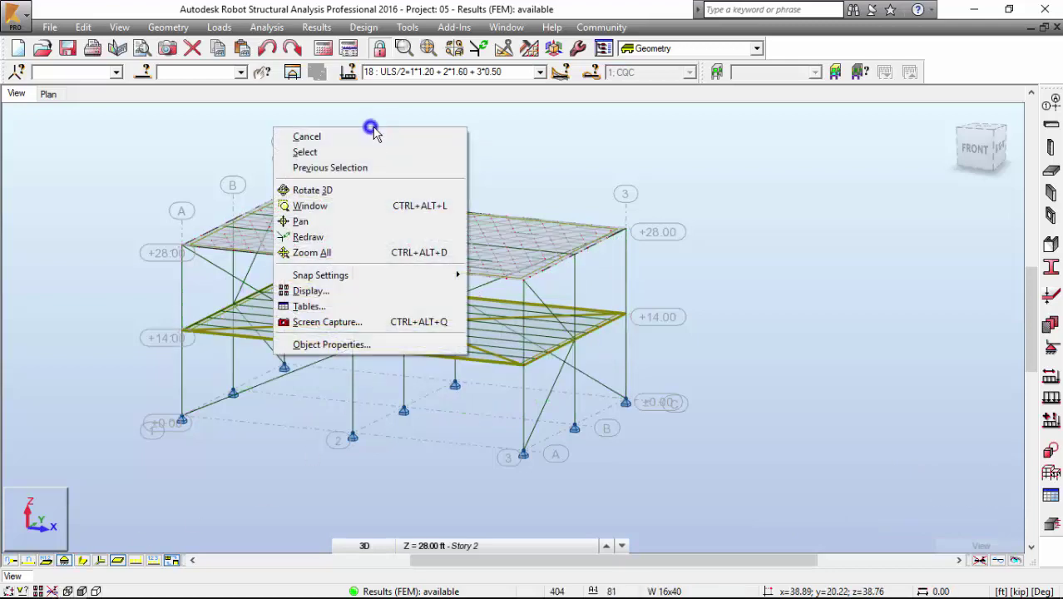
pyautogui.click(324, 314)
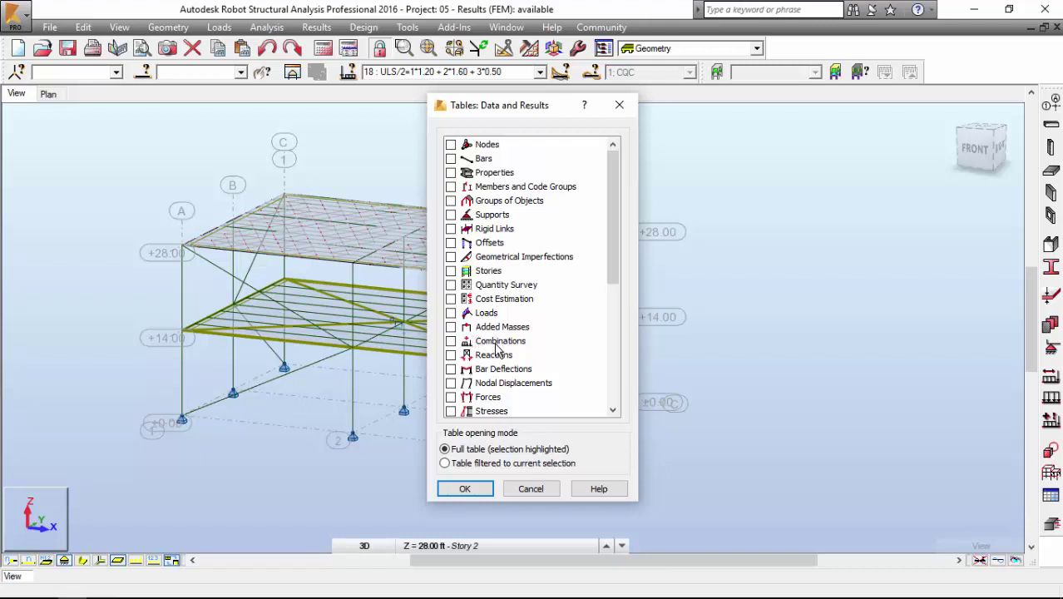
pyautogui.click(452, 398)
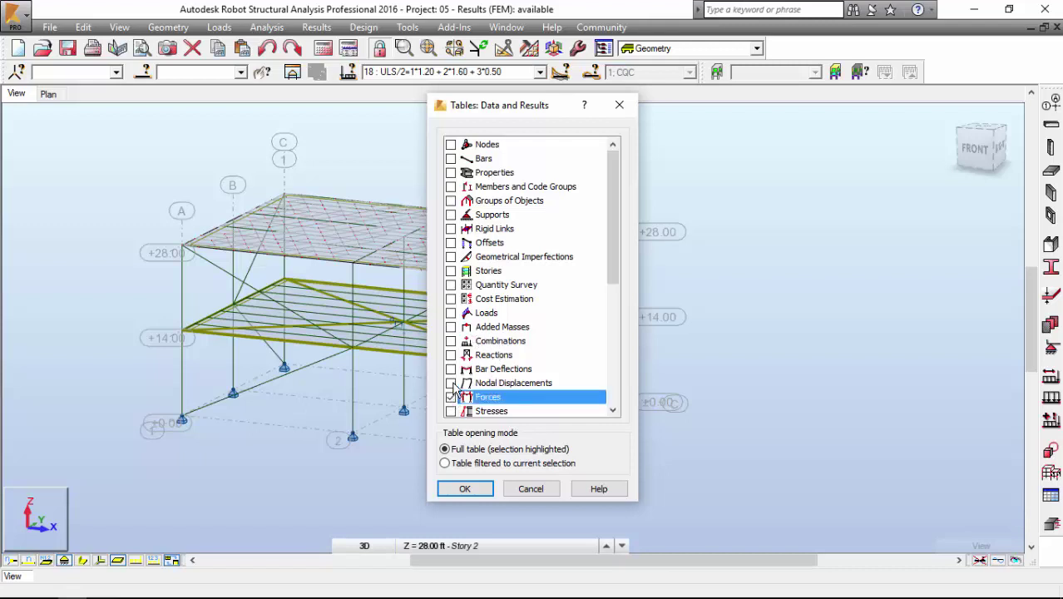
pyautogui.click(451, 383)
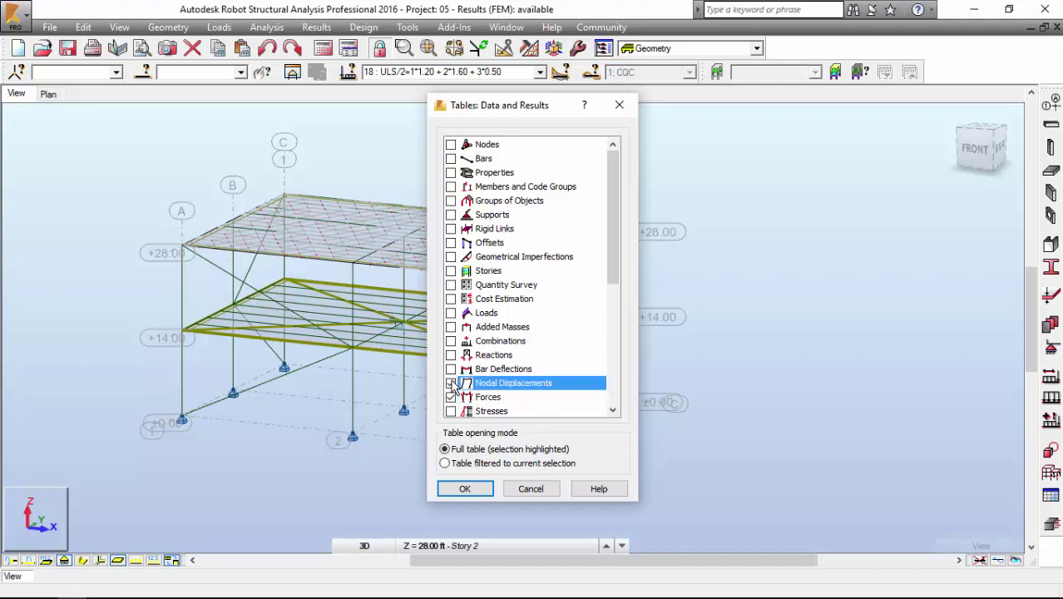
pyautogui.click(451, 355)
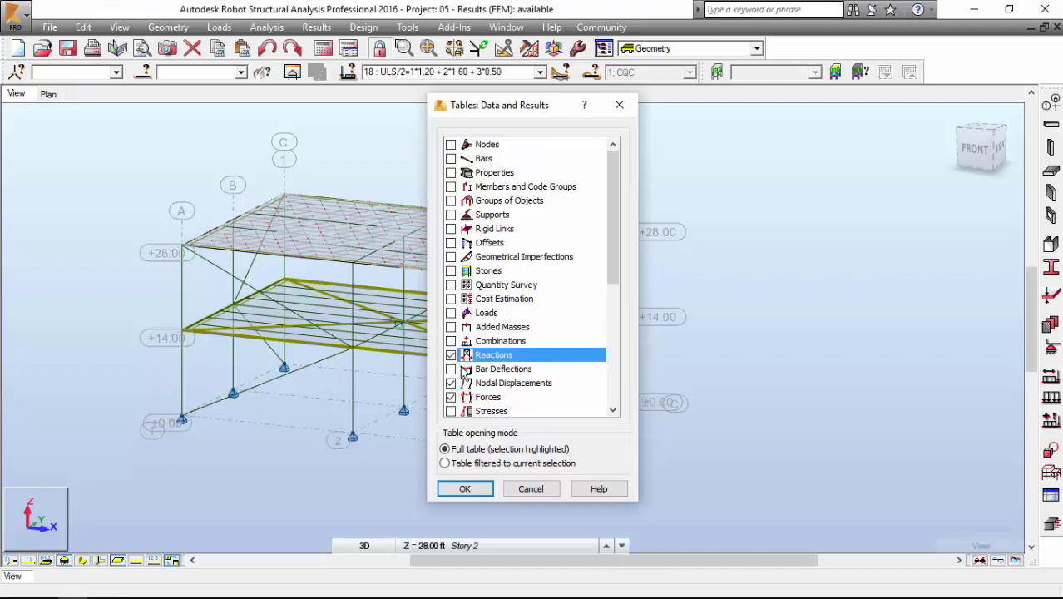
pyautogui.click(467, 488)
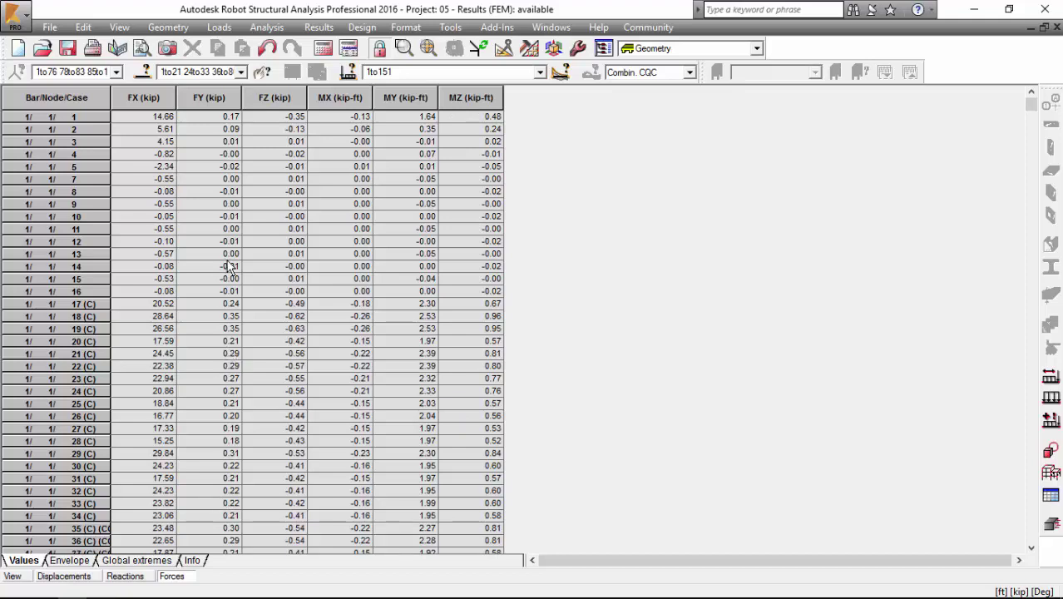
# Examine the bar forces by bar, node and case, including the envelope of maximum and minimum values for each force component
pyautogui.moveTo(57, 97)
pyautogui.mouseDown()
pyautogui.moveTo(34, 89)
pyautogui.moveTo(13, 100)
pyautogui.moveTo(62, 107)
pyautogui.moveTo(57, 94)
pyautogui.moveTo(80, 120)
pyautogui.mouseUp()
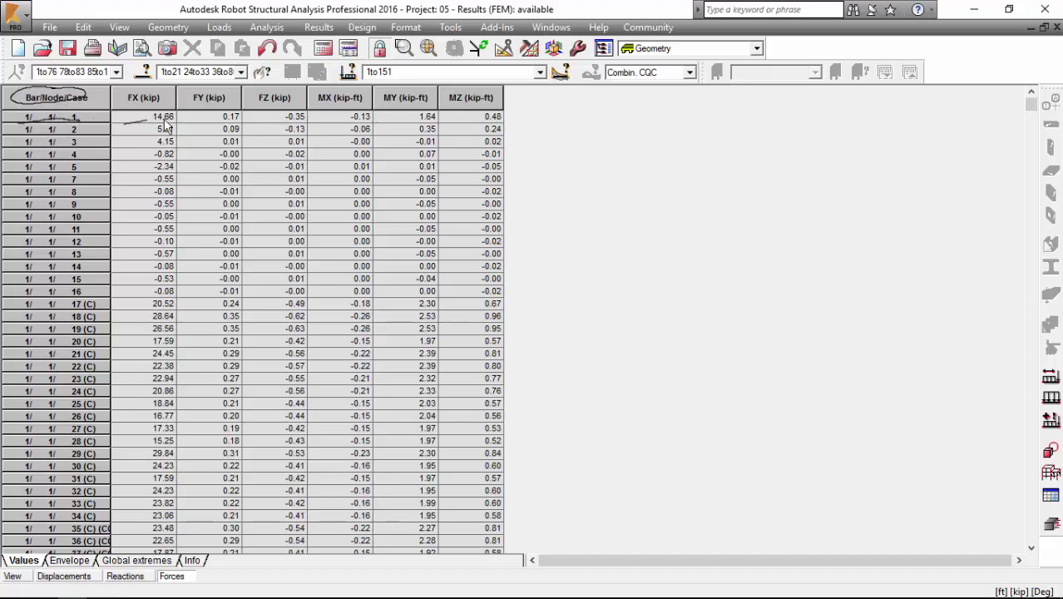
pyautogui.moveTo(167, 120); pyautogui.dragTo(332, 127)
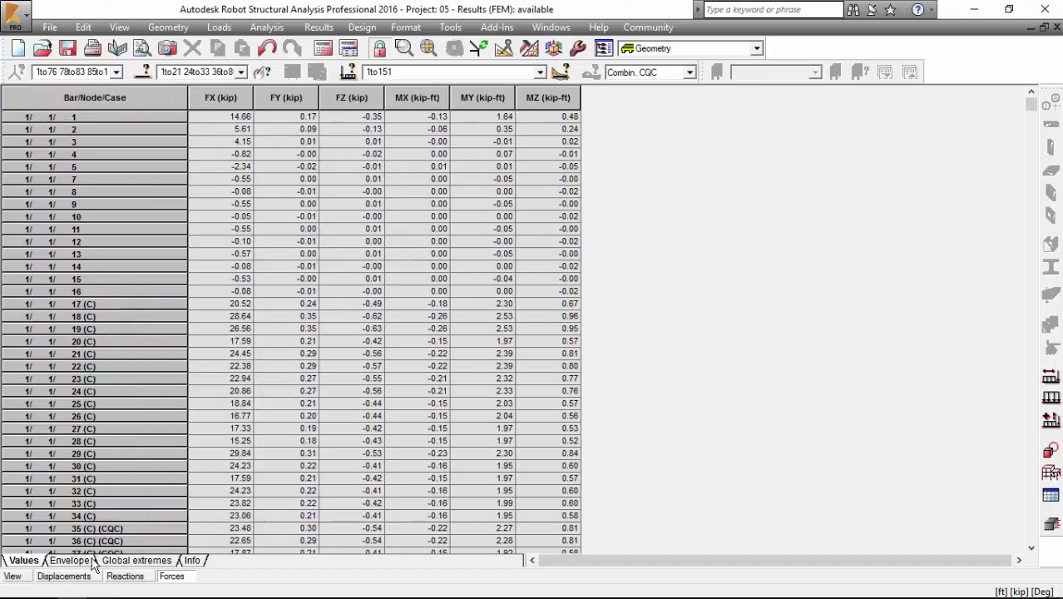
pyautogui.click(70, 560)
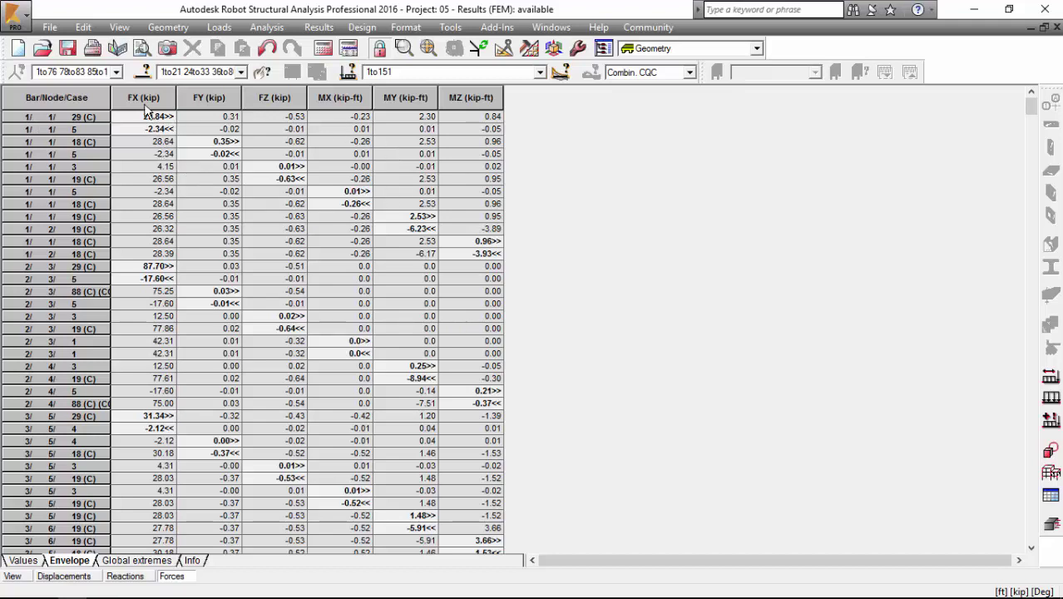
pyautogui.moveTo(146, 99)
pyautogui.mouseDown()
pyautogui.moveTo(109, 105)
pyautogui.moveTo(98, 124)
pyautogui.moveTo(148, 144)
pyautogui.moveTo(170, 116)
pyautogui.moveTo(173, 141)
pyautogui.moveTo(221, 164)
pyautogui.moveTo(201, 127)
pyautogui.mouseUp()
pyautogui.moveTo(280, 154)
pyautogui.mouseDown()
pyautogui.moveTo(241, 183)
pyautogui.moveTo(310, 187)
pyautogui.moveTo(281, 152)
pyautogui.mouseUp()
pyautogui.moveTo(355, 183)
pyautogui.mouseDown()
pyautogui.moveTo(334, 178)
pyautogui.moveTo(308, 206)
pyautogui.moveTo(373, 186)
pyautogui.moveTo(364, 182)
pyautogui.mouseUp()
pyautogui.moveTo(406, 210)
pyautogui.mouseDown()
pyautogui.moveTo(366, 213)
pyautogui.moveTo(401, 242)
pyautogui.moveTo(422, 204)
pyautogui.mouseUp()
pyautogui.moveTo(470, 236); pyautogui.dragTo(443, 232)
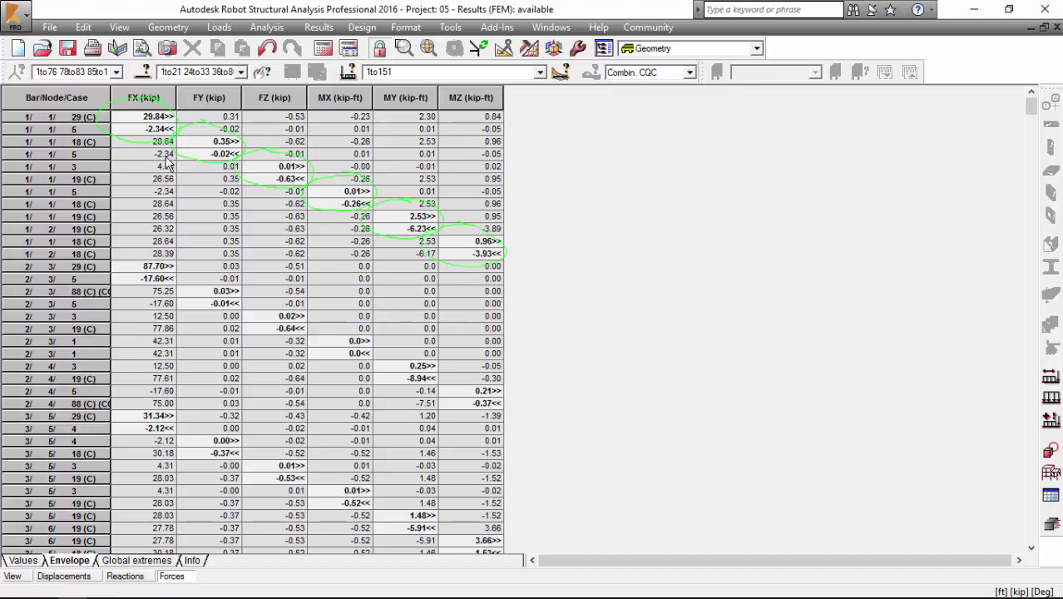
pyautogui.press('Escape')
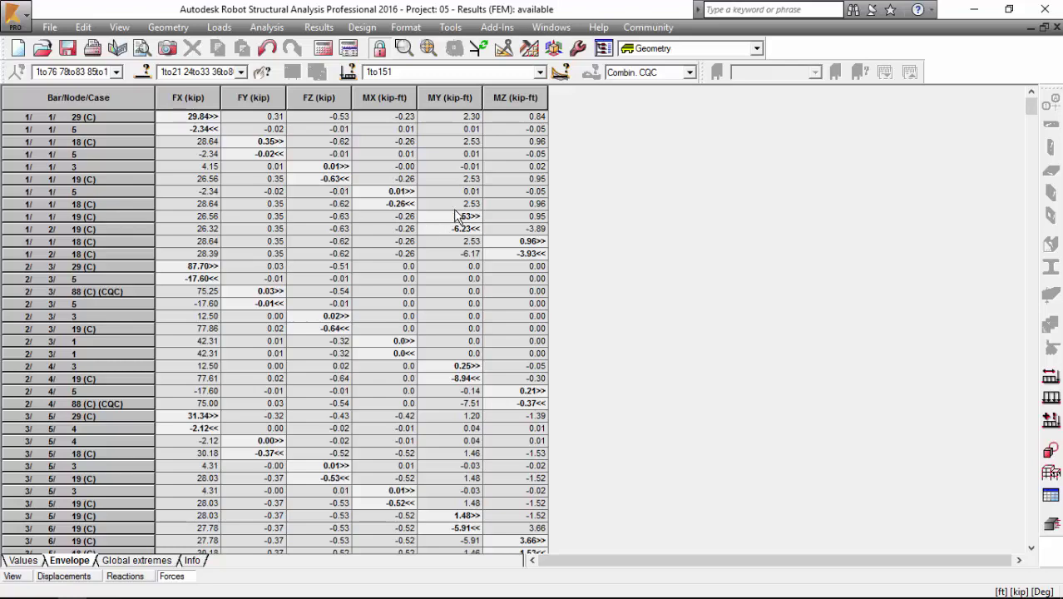
pyautogui.scroll(-12, 453, 204)
pyautogui.scroll(15, 445, 190)
# Filter the force envelope table to bar 1, with node 1 as the node selection
pyautogui.click(81, 73)
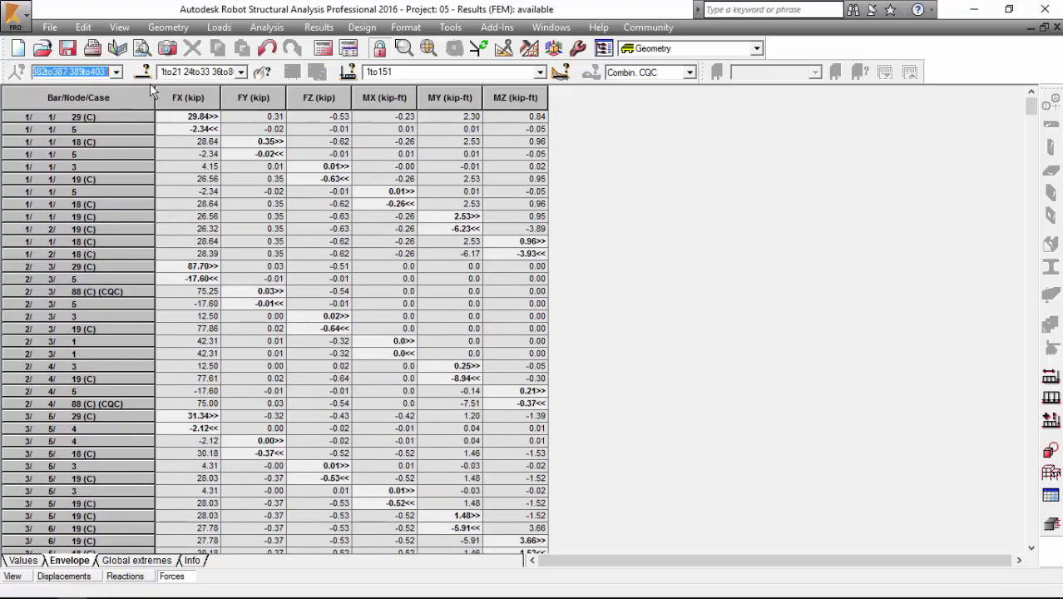
pyautogui.write('10 12')
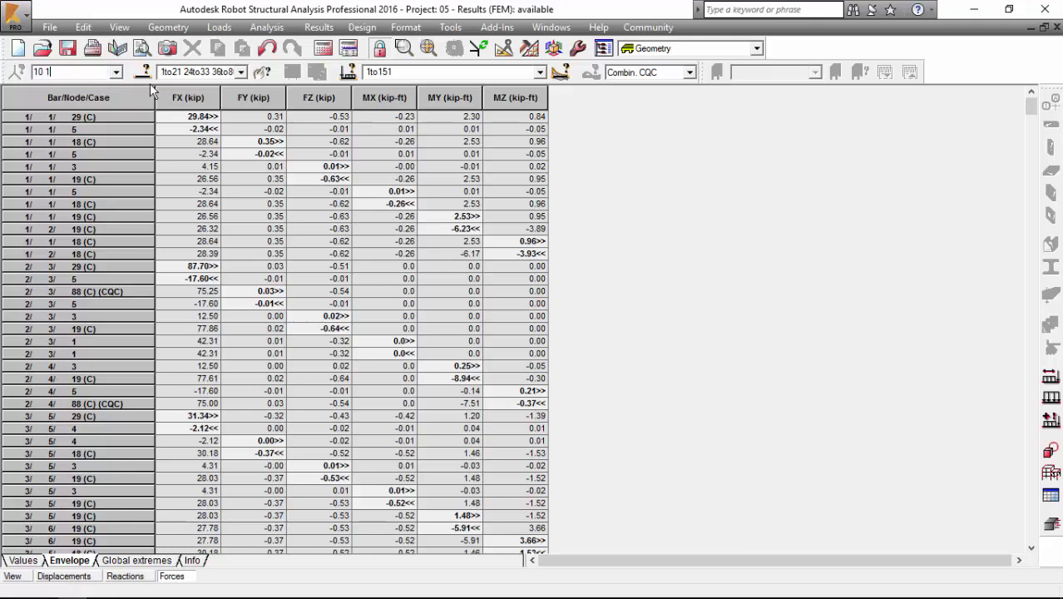
pyautogui.click(188, 73)
pyautogui.write('1')
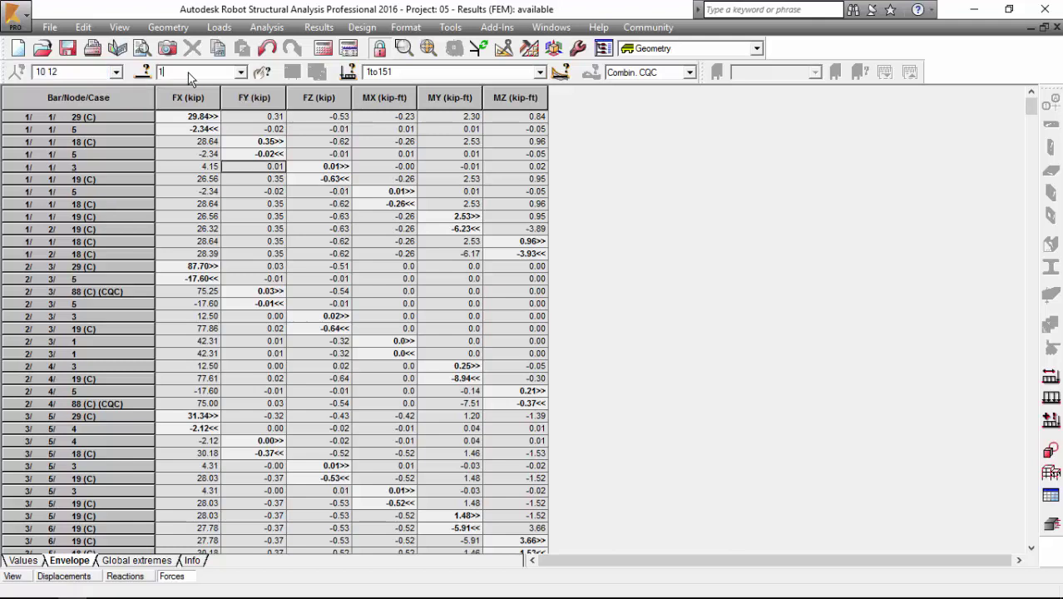
pyautogui.press('Return')
pyautogui.click(81, 73)
pyautogui.write('1')
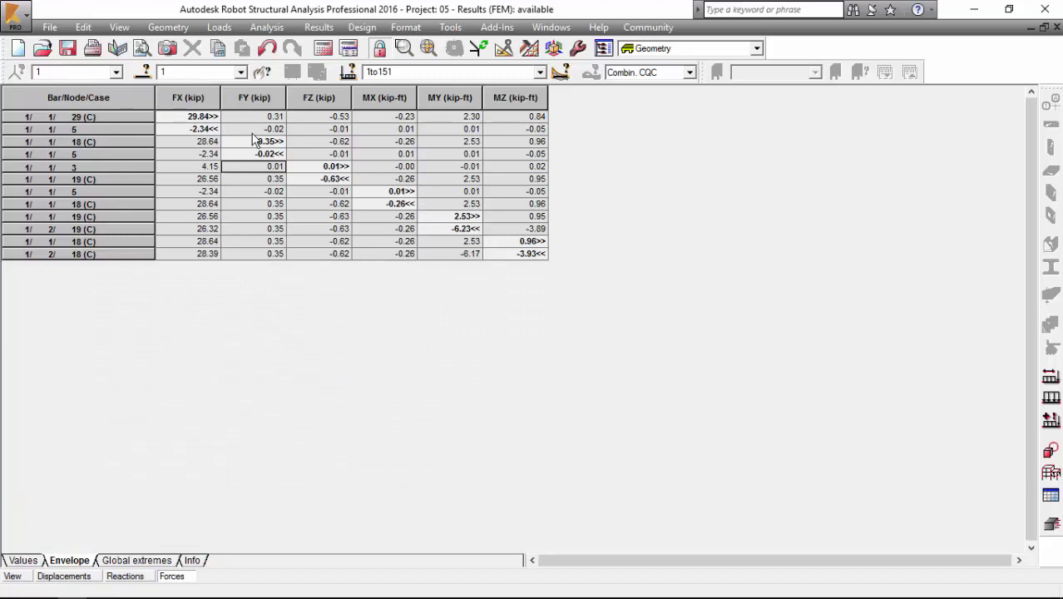
# Open the Reactions table and examine the support reactions by node and load case
pyautogui.click(133, 560)
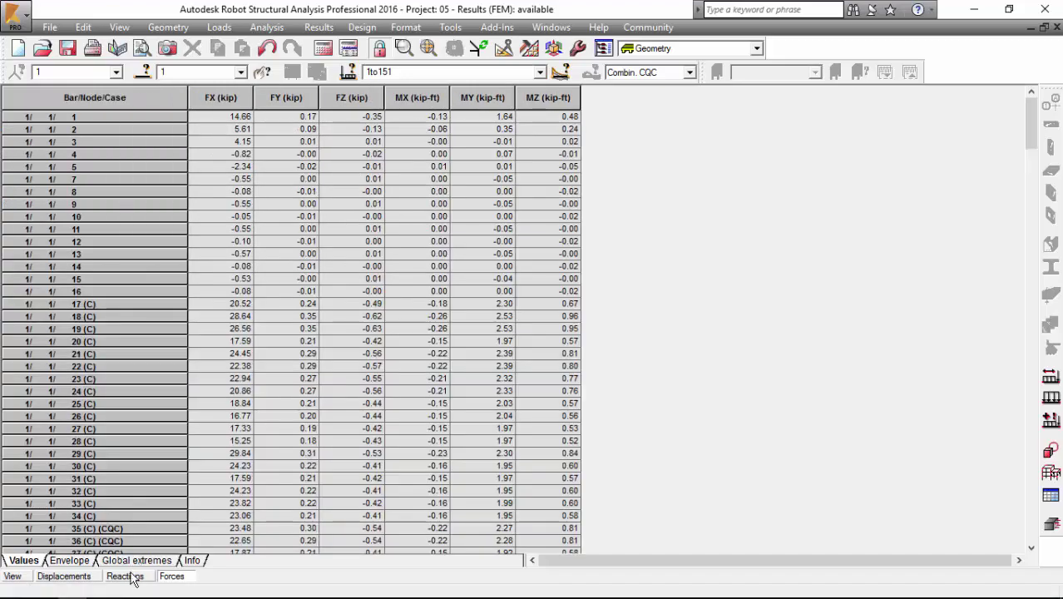
pyautogui.click(126, 575)
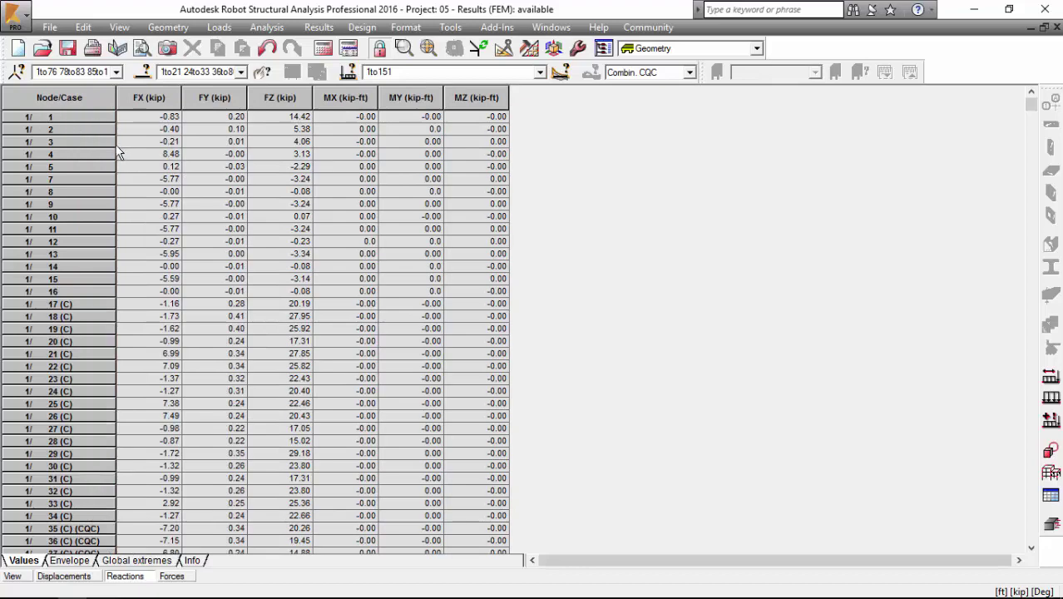
pyautogui.scroll(-15, 218, 249)
pyautogui.scroll(20, 230, 245)
pyautogui.scroll(-10, 254, 241)
pyautogui.scroll(10, 260, 238)
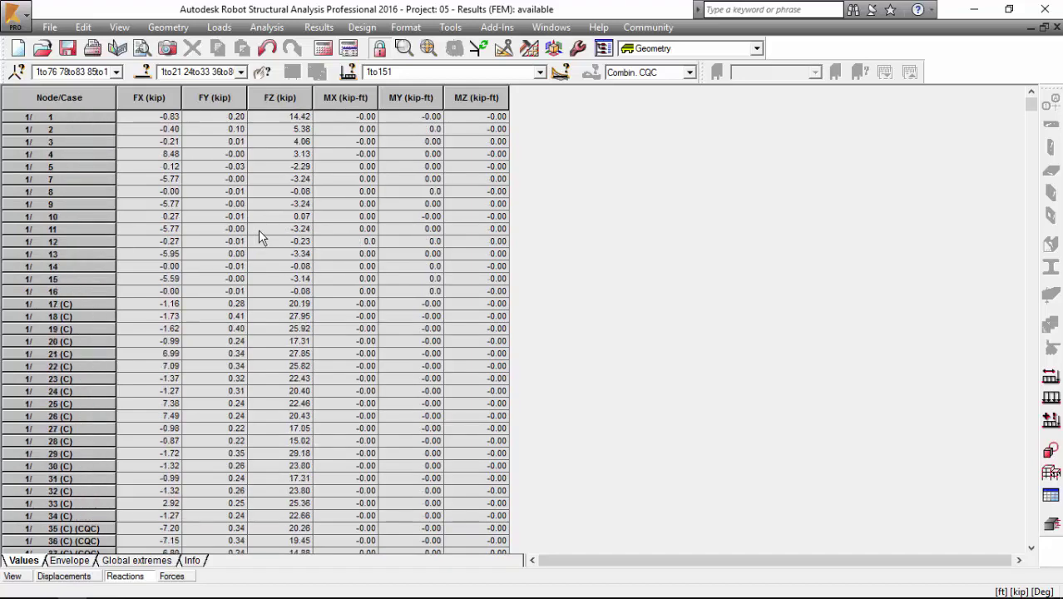
# Examine the translations and rotations in the nodal displacements table, widening the Node/Case column to fit its content
pyautogui.click(65, 576)
pyautogui.scroll(-20, 263, 298)
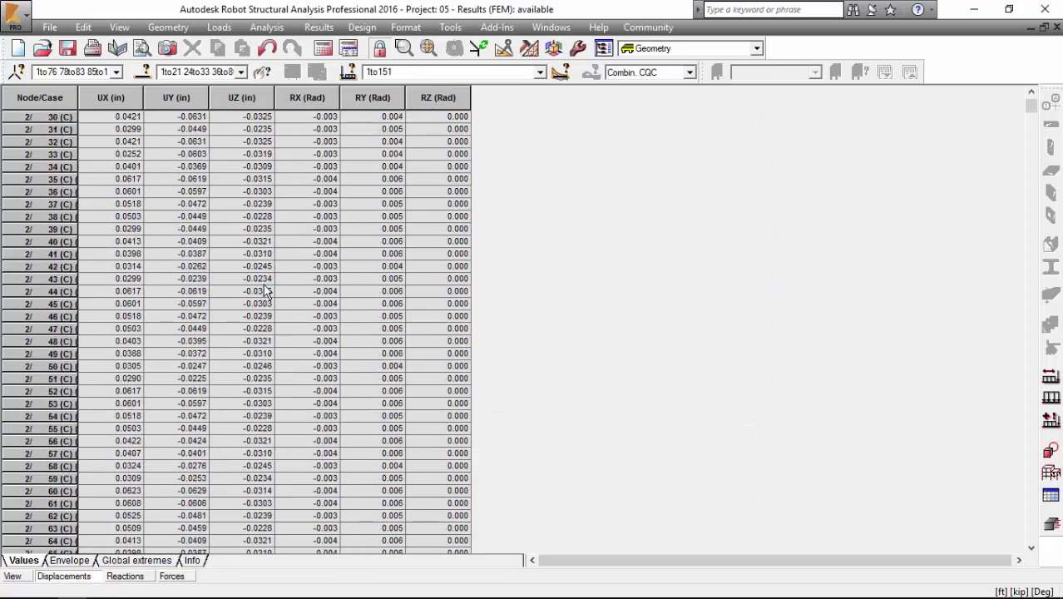
pyautogui.scroll(-20, 257, 284)
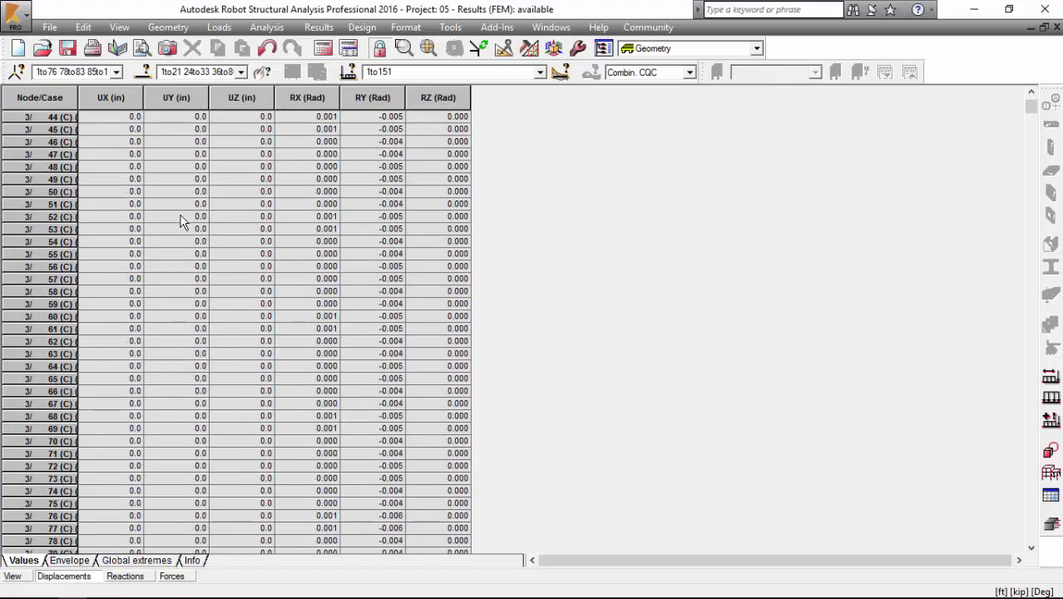
pyautogui.doubleClick(79, 98)
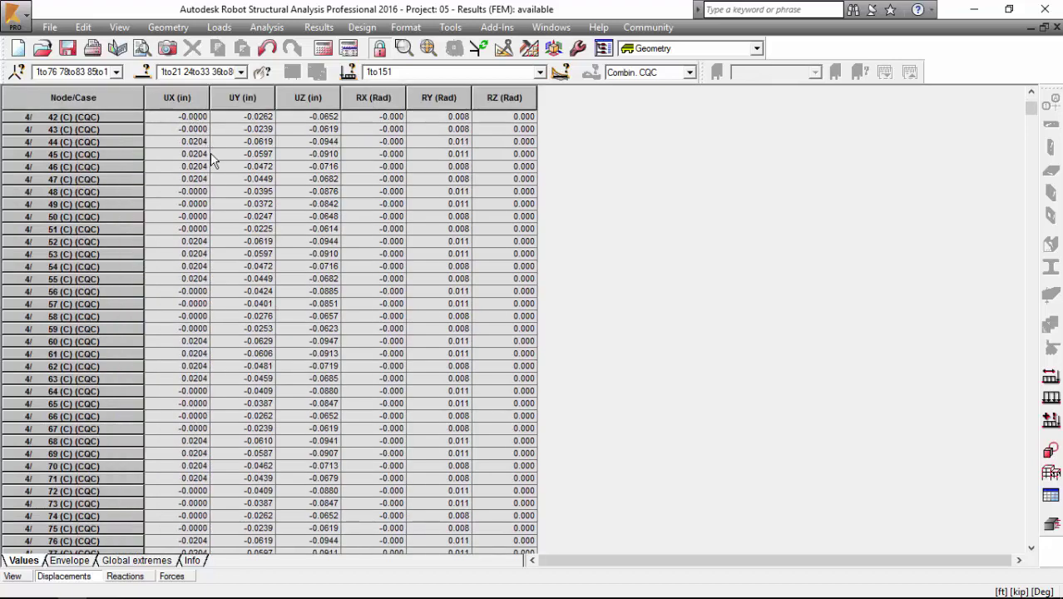
pyautogui.rightClick(213, 160)
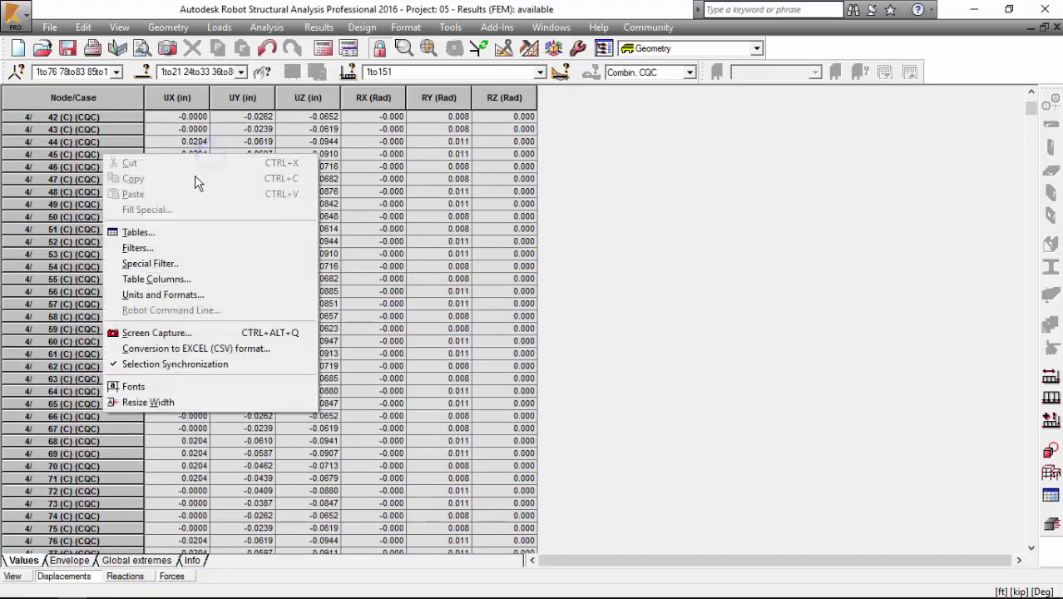
pyautogui.click(163, 349)
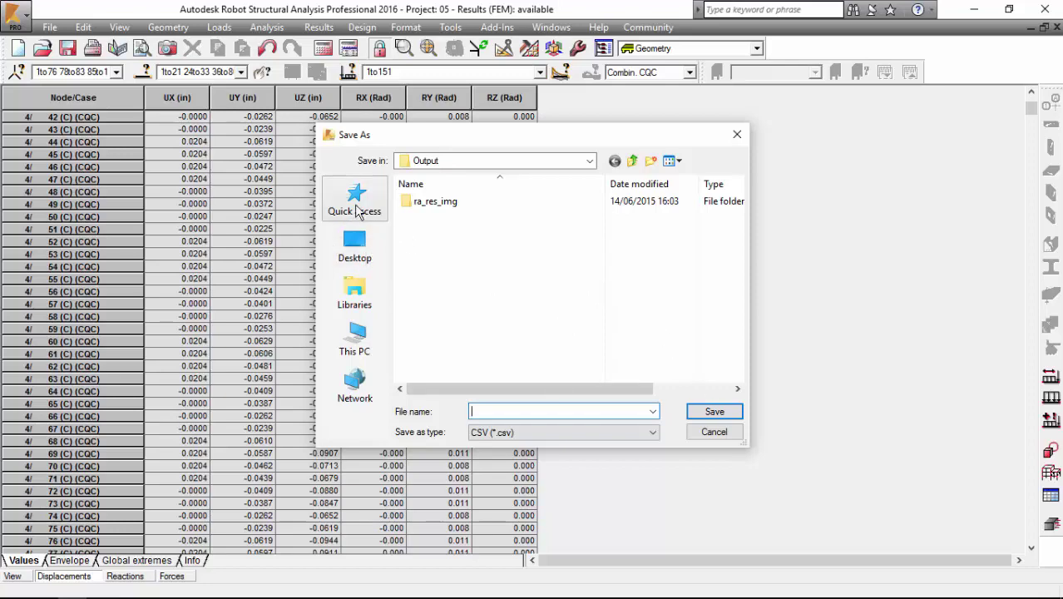
pyautogui.click(713, 432)
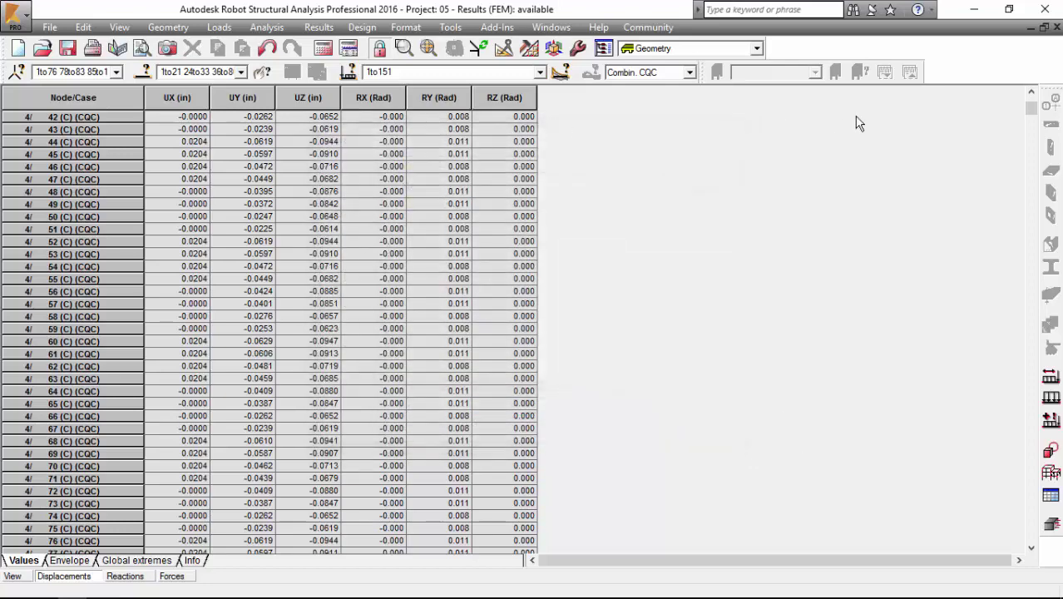
# Close the result tables to return to the 3D model and open the Maps settings for panel results
pyautogui.click(1055, 27)
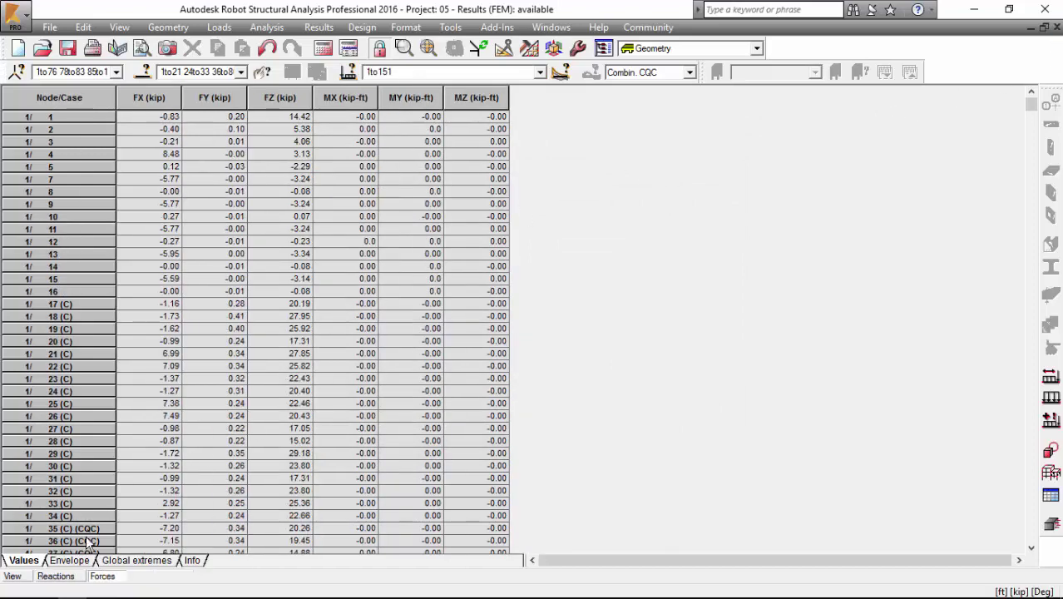
pyautogui.click(1056, 28)
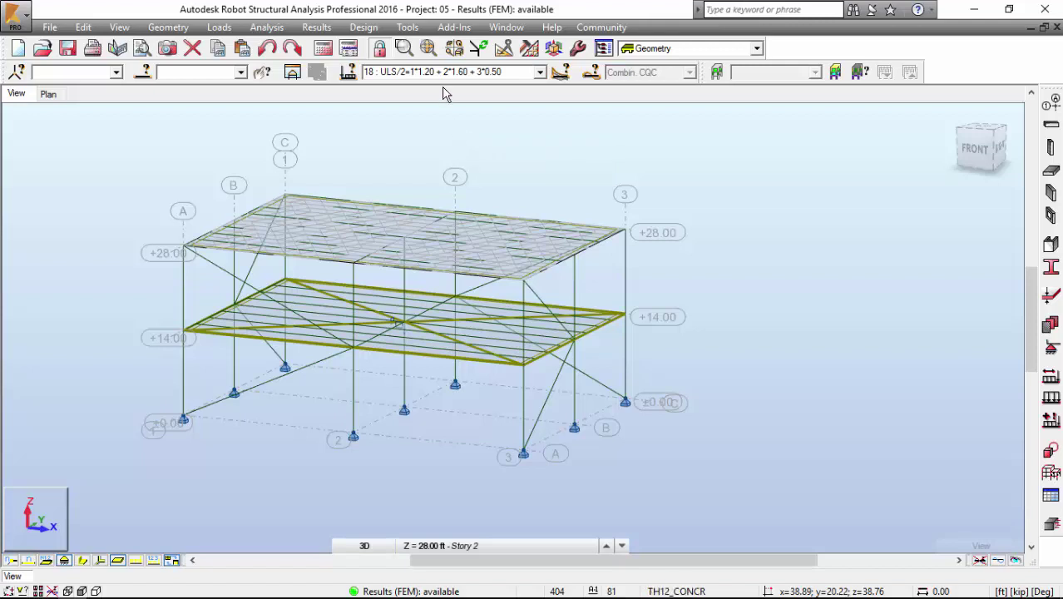
pyautogui.click(316, 28)
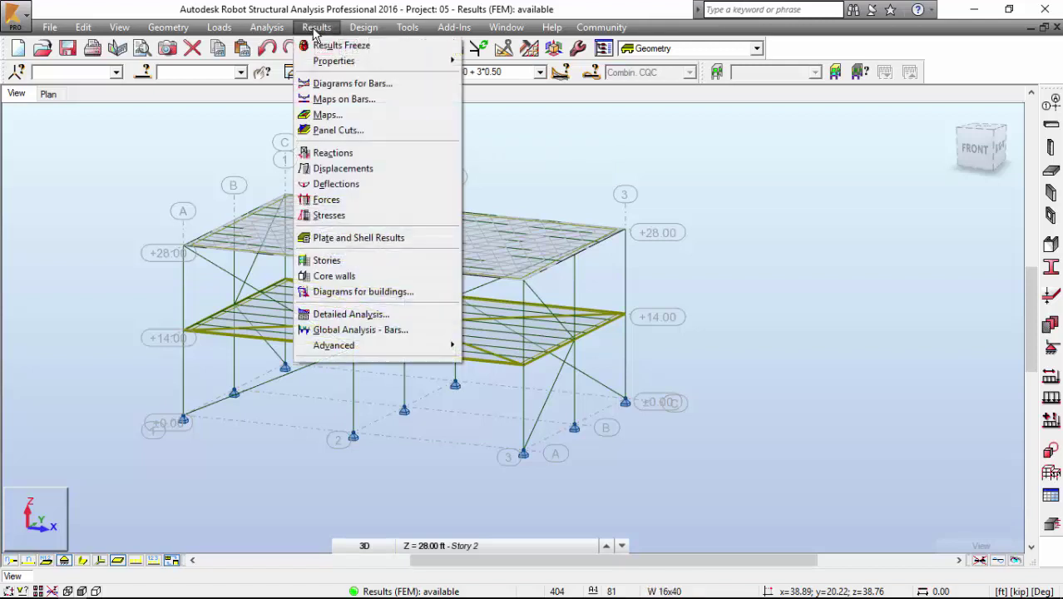
pyautogui.click(339, 115)
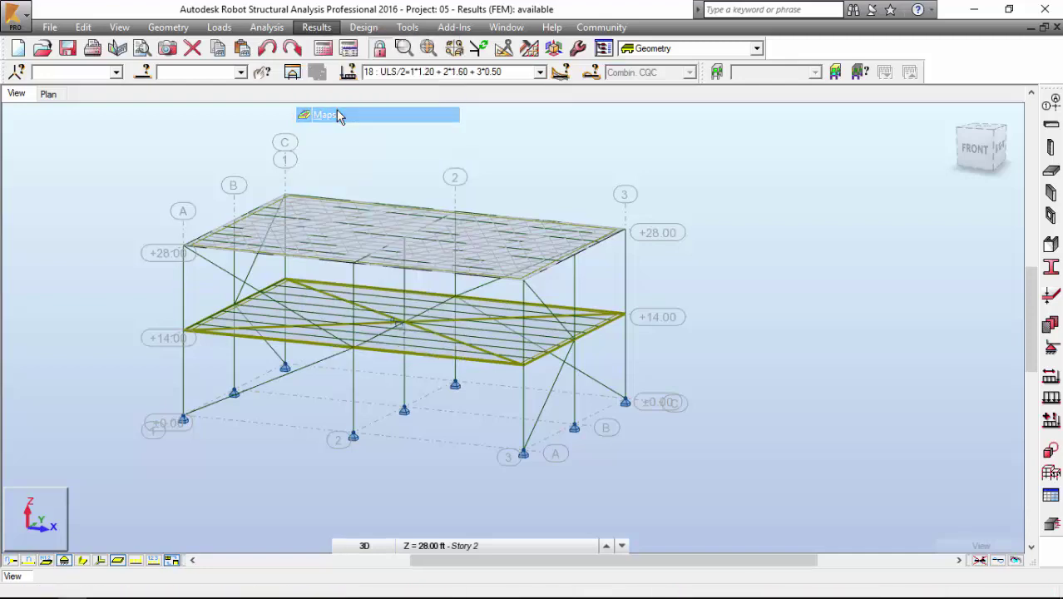
# Display the yy moment map on the panels for the ULS/2 load combination
pyautogui.scroll(3, 420, 239)
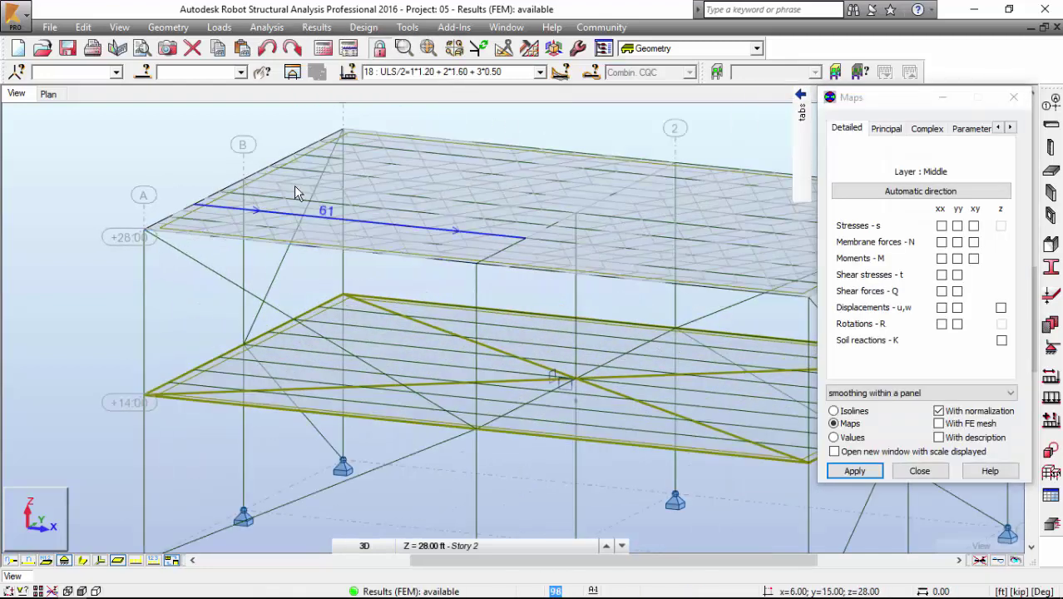
pyautogui.scroll(-5, 332, 166)
pyautogui.scroll(2, 380, 147)
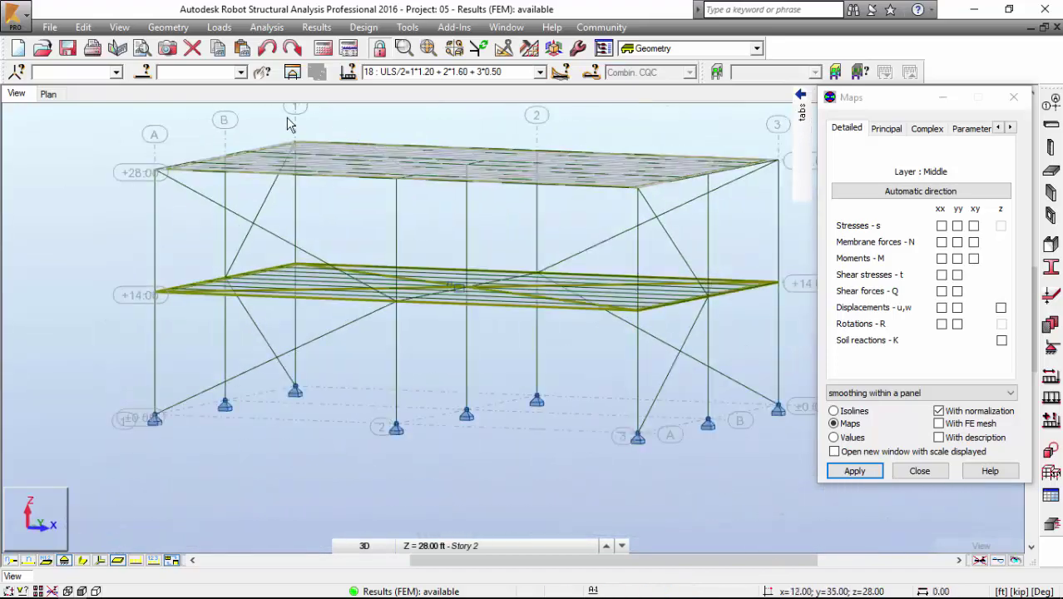
pyautogui.moveTo(494, 145); pyautogui.dragTo(517, 170, button='middle')
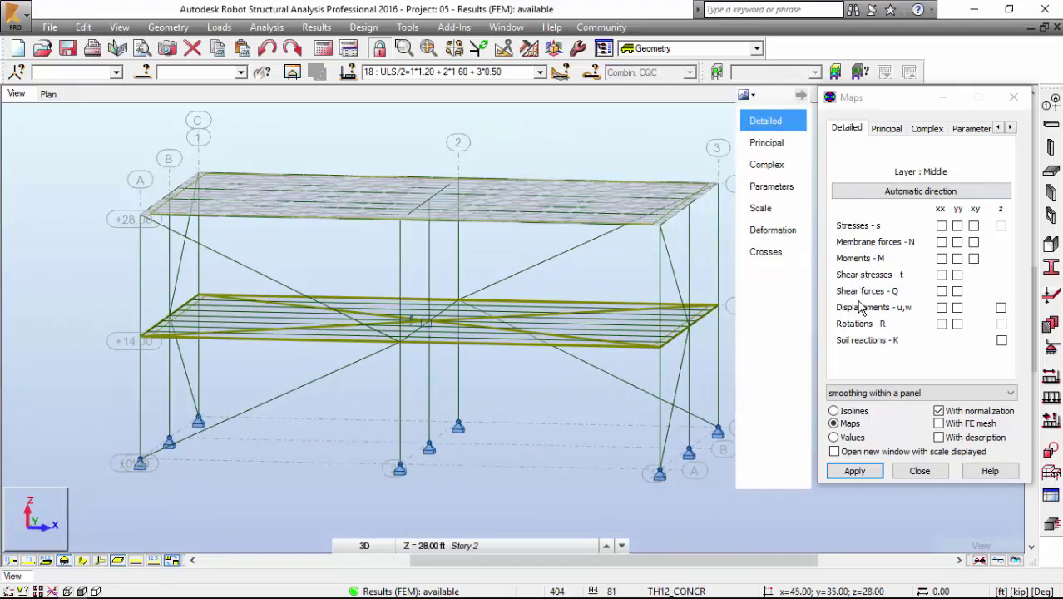
pyautogui.click(957, 258)
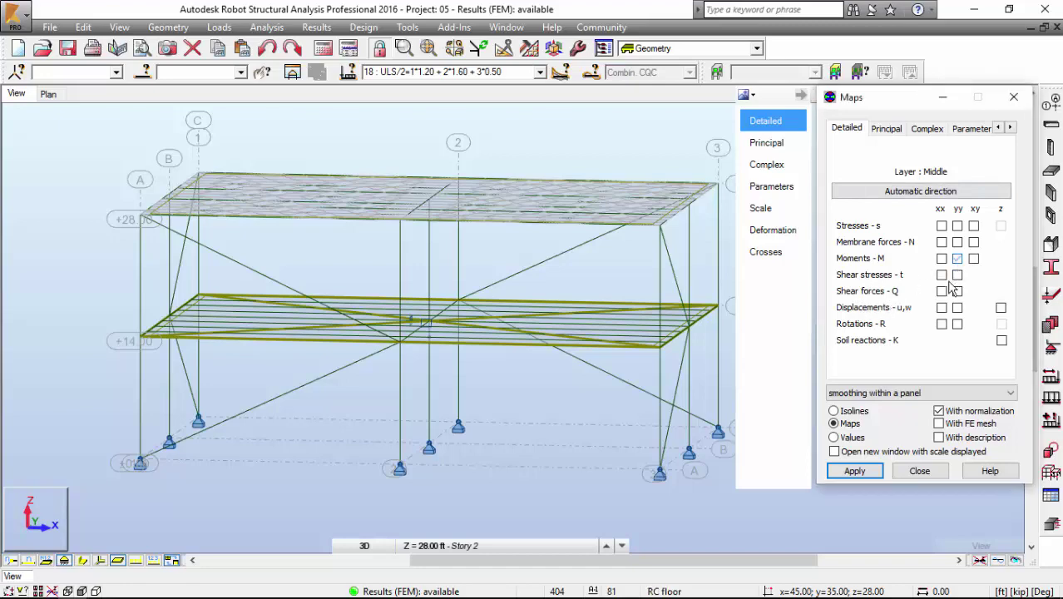
pyautogui.keyDown('shift'); pyautogui.moveTo(559, 165); pyautogui.dragTo(506, 189, button='middle'); pyautogui.keyUp('shift')
pyautogui.scroll(3, 508, 195)
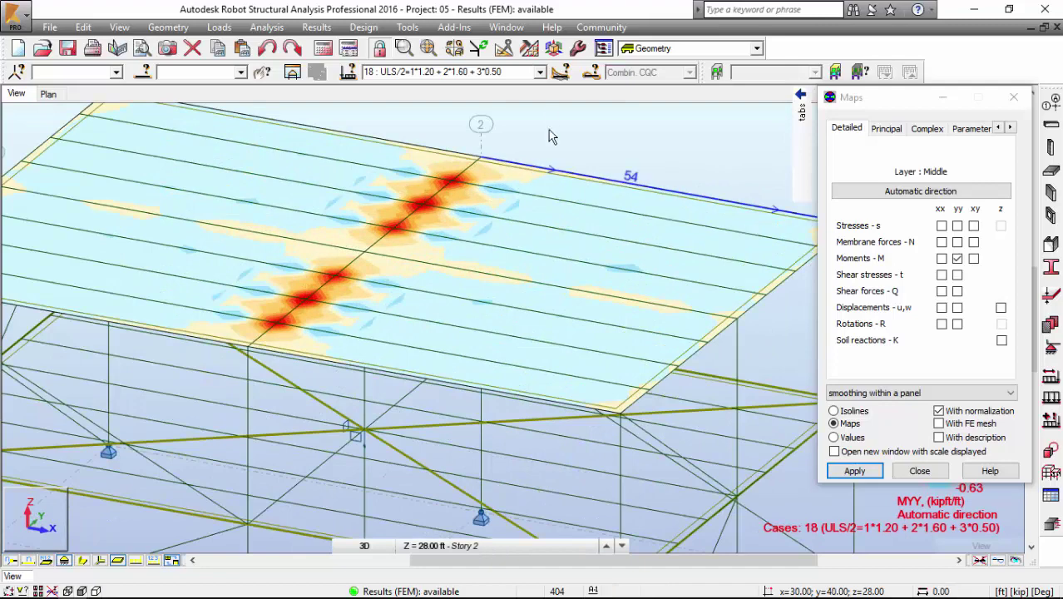
# Show the yy moment map for all Combinations together
pyautogui.click(539, 72)
pyautogui.scroll(-3, 594, 183)
pyautogui.moveTo(594, 183); pyautogui.dragTo(609, 336)
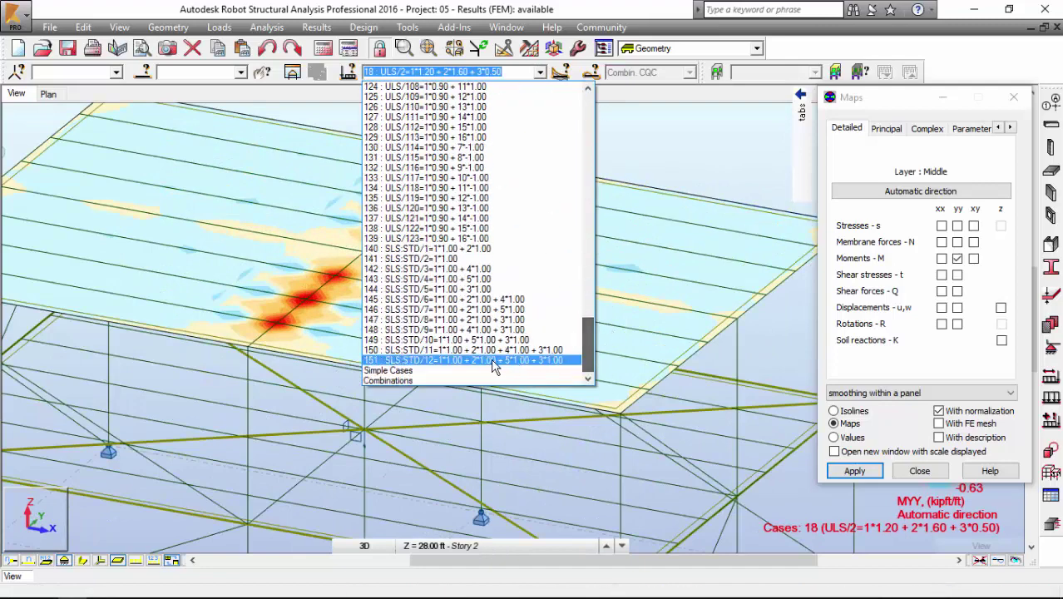
pyautogui.click(465, 381)
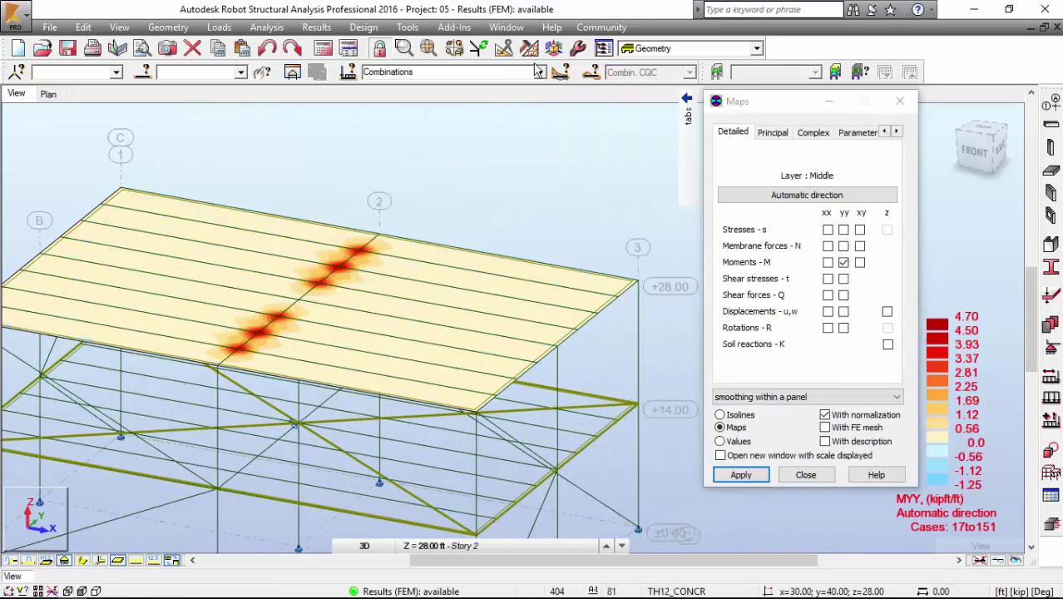
# View the map for case 17, ULS/1=1*1.40, and switch it to case 21, ULS/5=1*1.20 + 2*1.00 + 4*1.00 + 3*0.50
pyautogui.click(539, 72)
pyautogui.moveTo(588, 328); pyautogui.dragTo(587, 82)
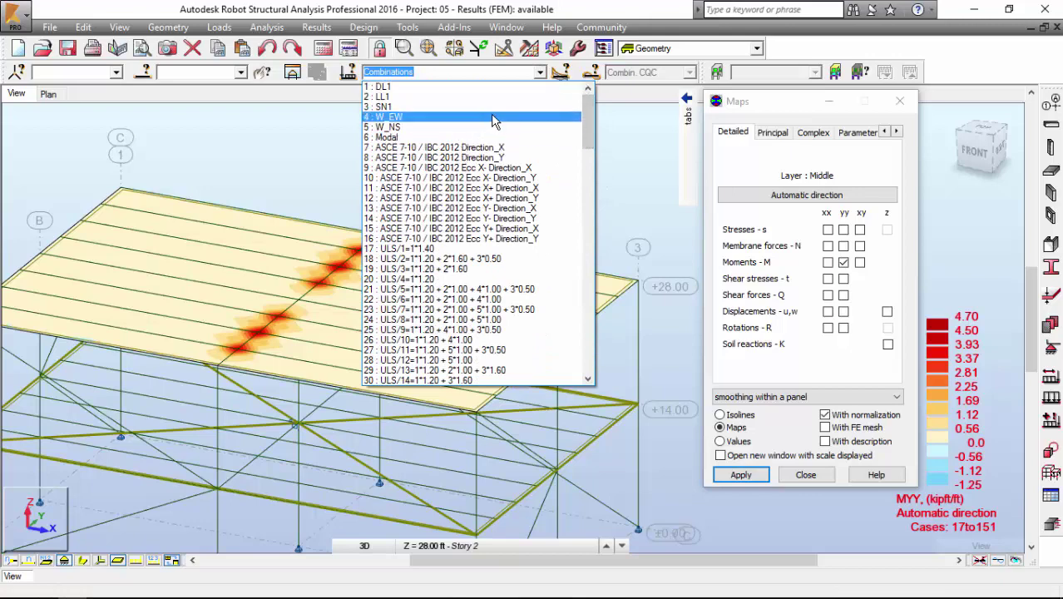
pyautogui.click(436, 249)
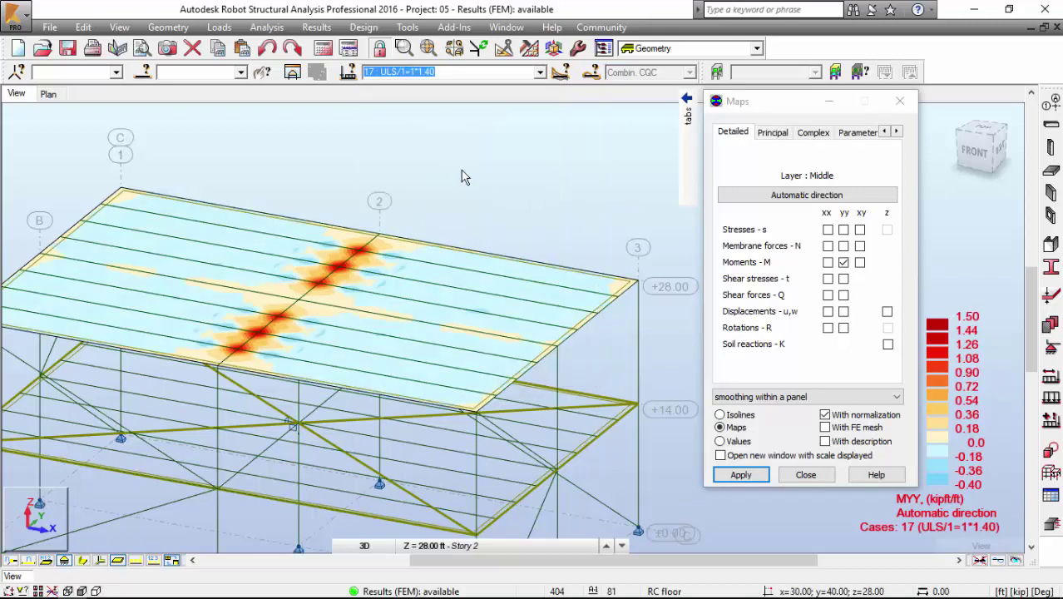
pyautogui.click(541, 73)
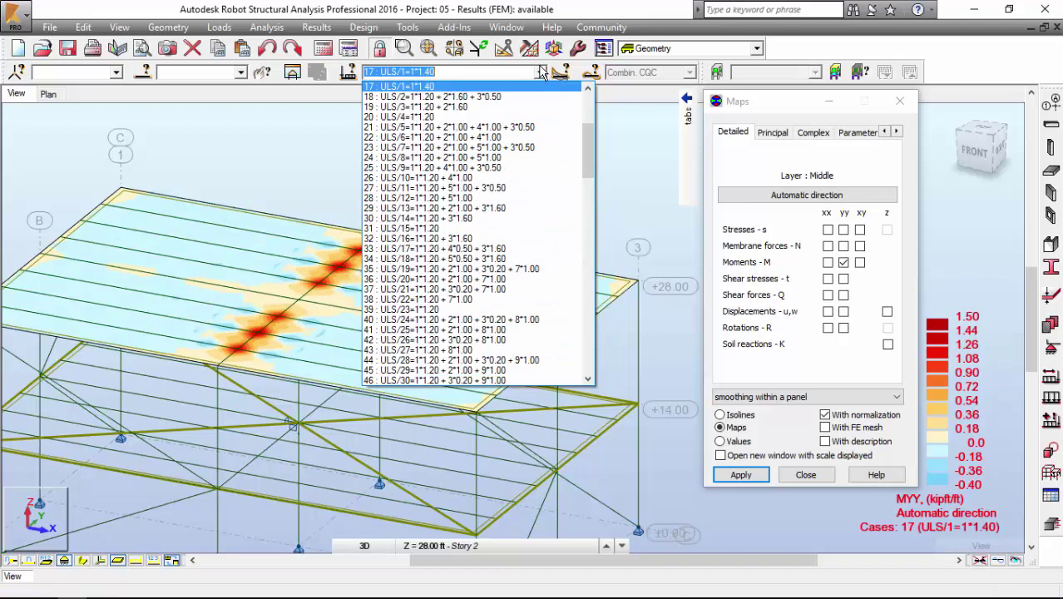
pyautogui.click(482, 127)
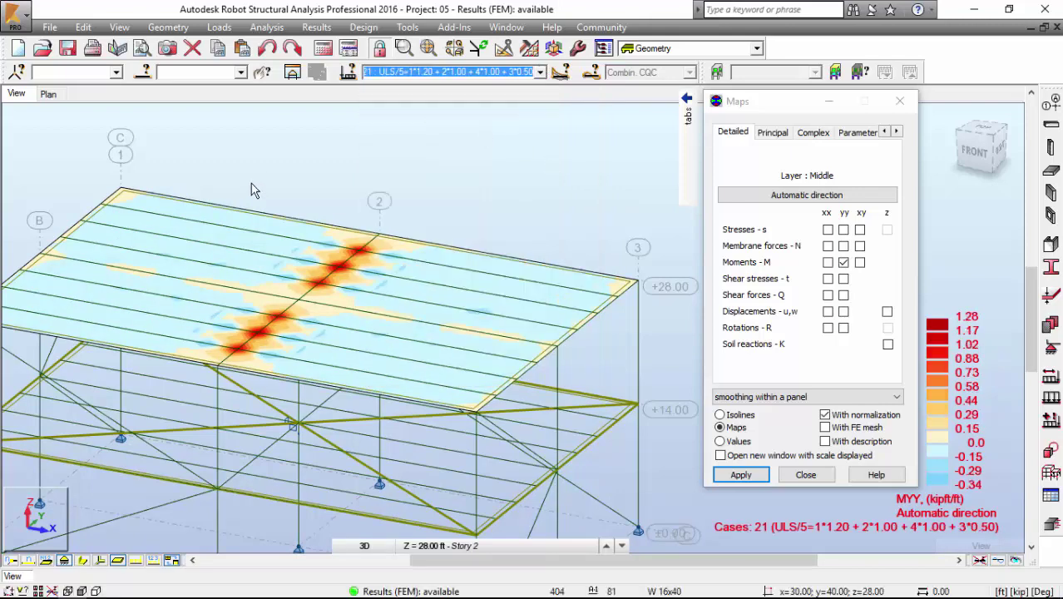
# Display the xx moment map on the roof panel for case 21
pyautogui.moveTo(290, 143); pyautogui.dragTo(325, 152, button='middle')
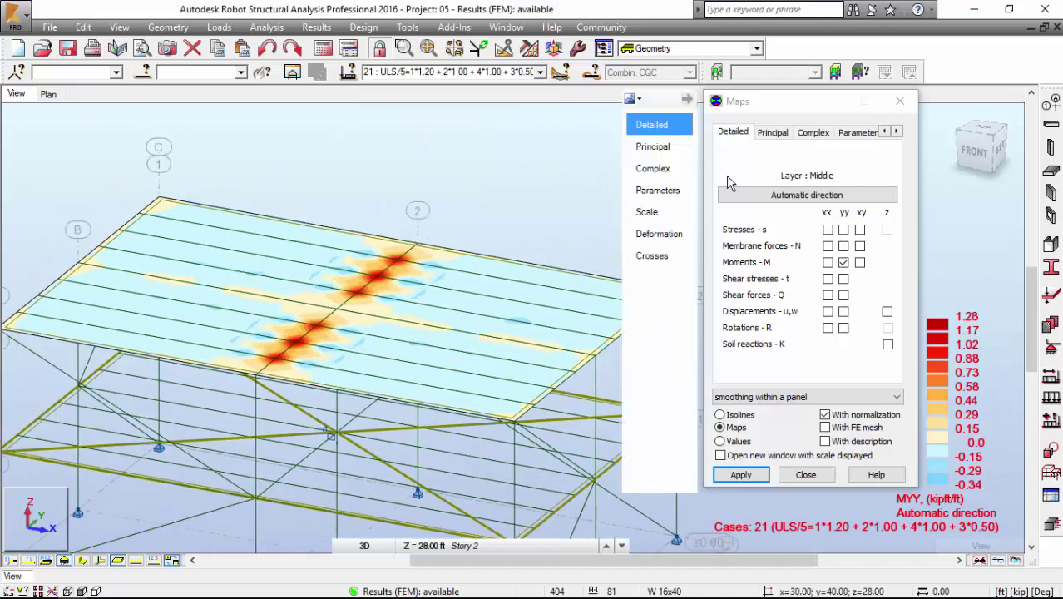
pyautogui.click(828, 262)
pyautogui.click(758, 471)
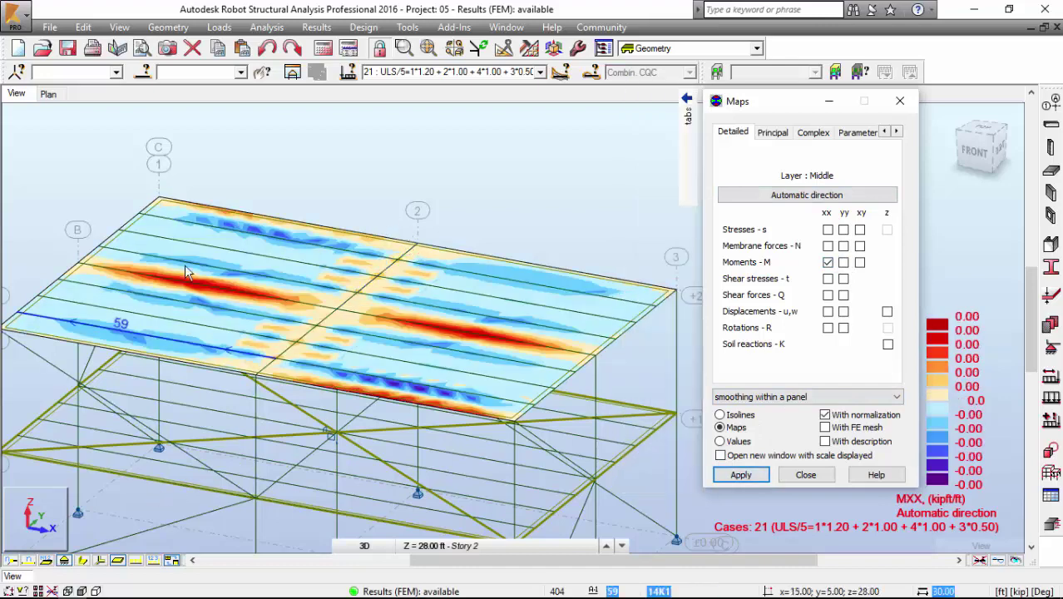
# Isolate the roof level at +28.00 with its beams and deck map in a separate view
pyautogui.click(972, 152)
pyautogui.click(565, 284)
pyautogui.click(316, 72)
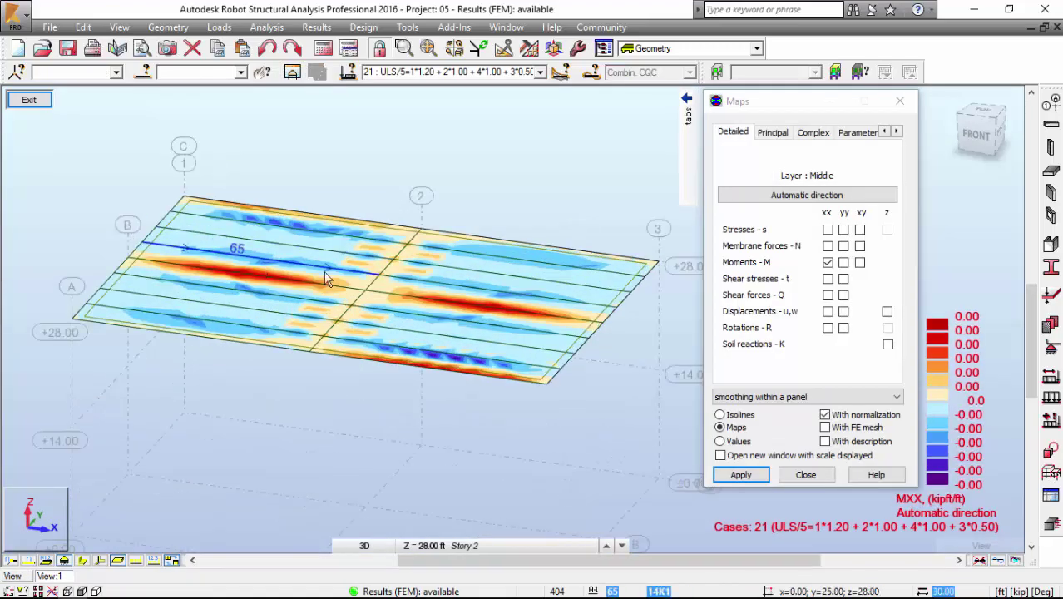
# Select the roof deck panel and isolate it without the beams in another view
pyautogui.rightClick(502, 156)
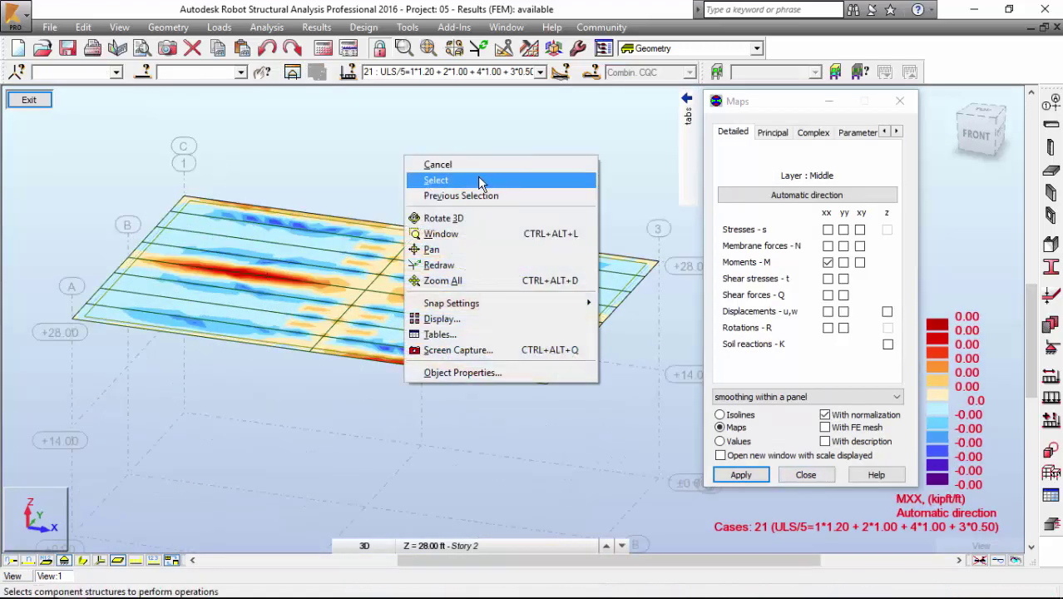
pyautogui.click(491, 180)
pyautogui.scroll(3, 532, 224)
pyautogui.click(597, 243)
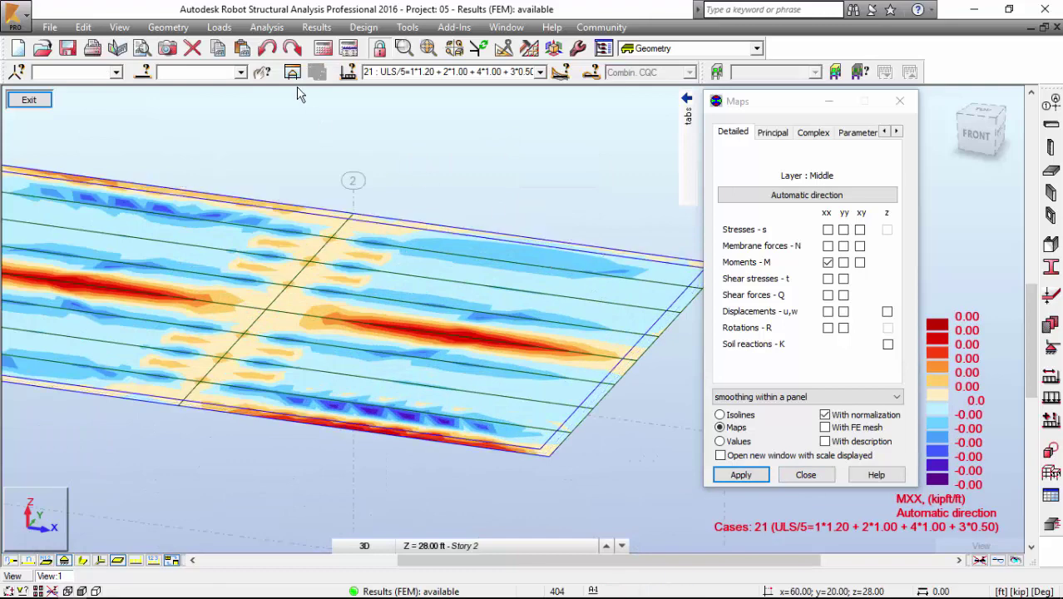
pyautogui.click(295, 73)
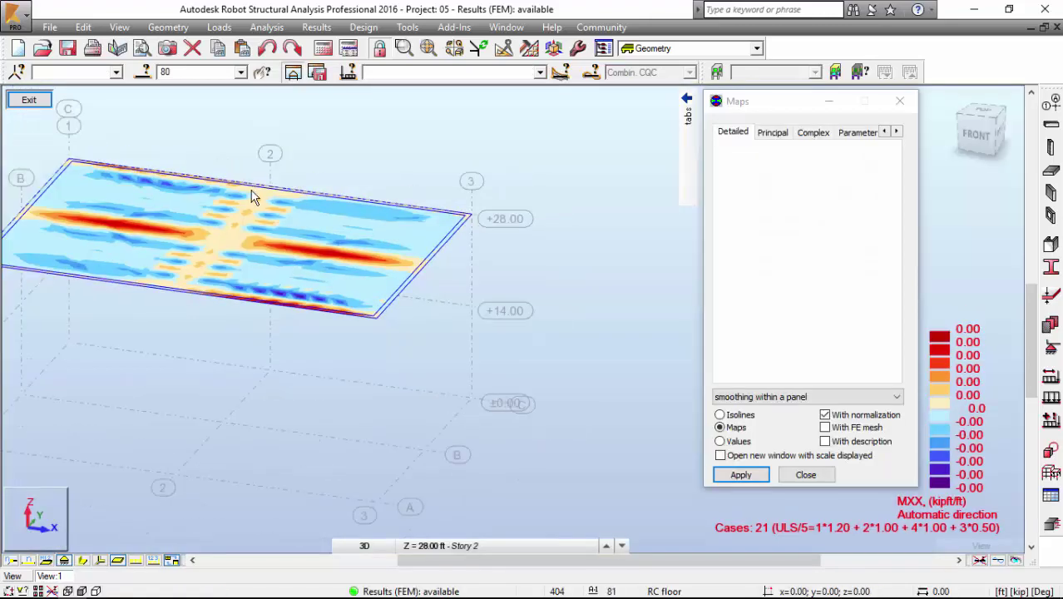
# Deselect the roof deck panel and display its local coordinate system to check the panel directions
pyautogui.moveTo(251, 191); pyautogui.dragTo(311, 223, button='middle')
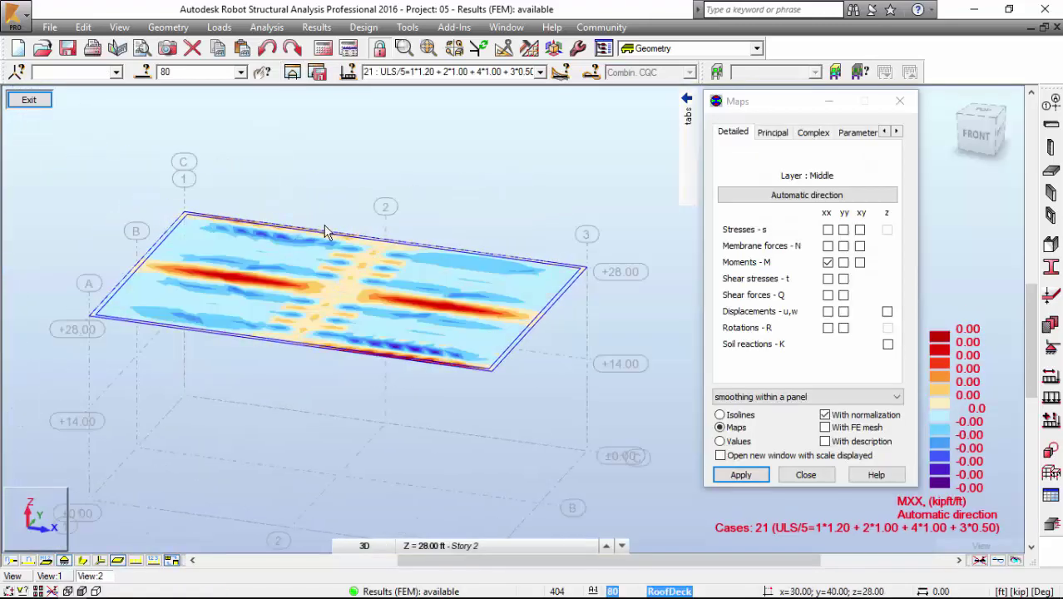
pyautogui.click(278, 162)
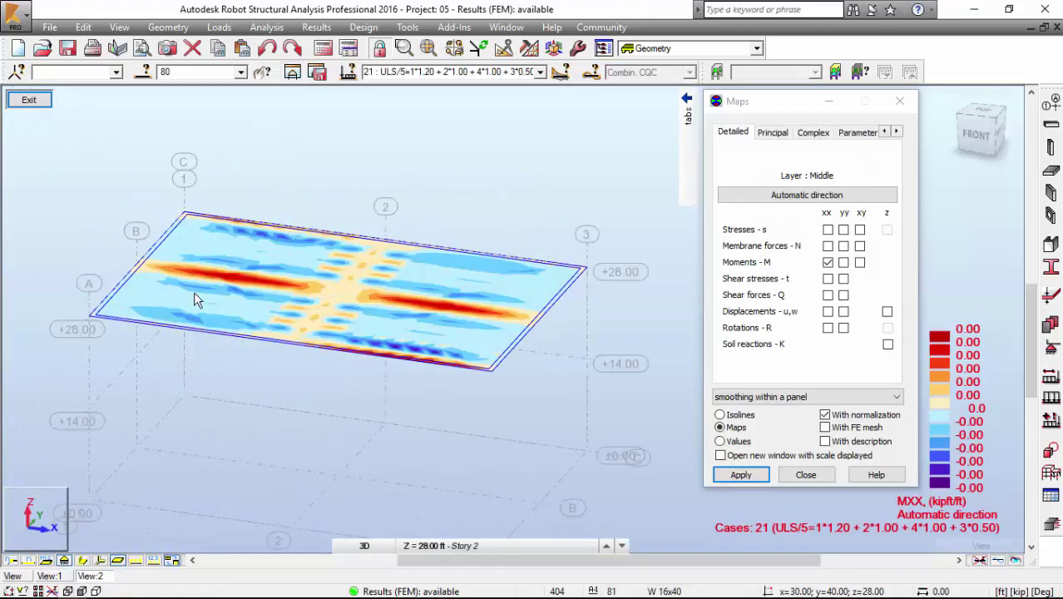
pyautogui.click(99, 559)
pyautogui.scroll(2, 239, 287)
pyautogui.scroll(2, 239, 285)
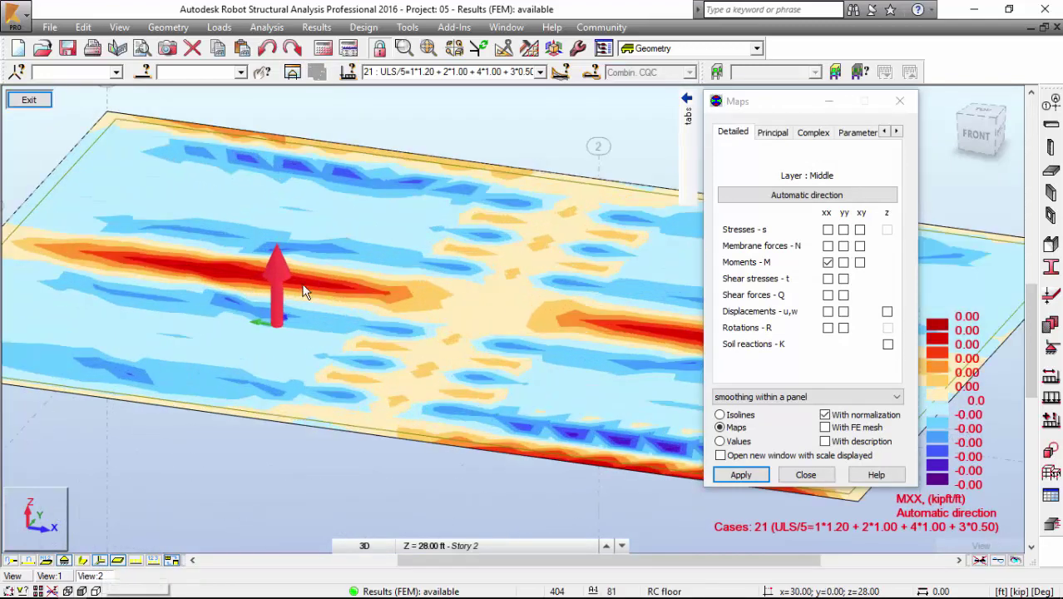
pyautogui.moveTo(325, 287); pyautogui.dragTo(375, 288, button='middle')
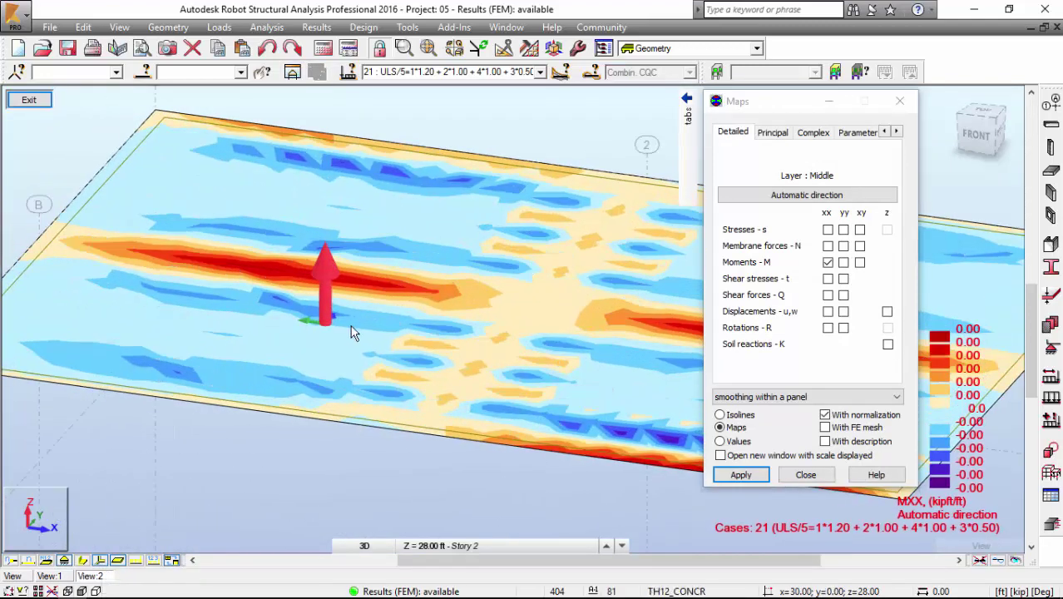
# Switch the isolated roof deck's map to the yy moments
pyautogui.click(843, 262)
pyautogui.click(736, 482)
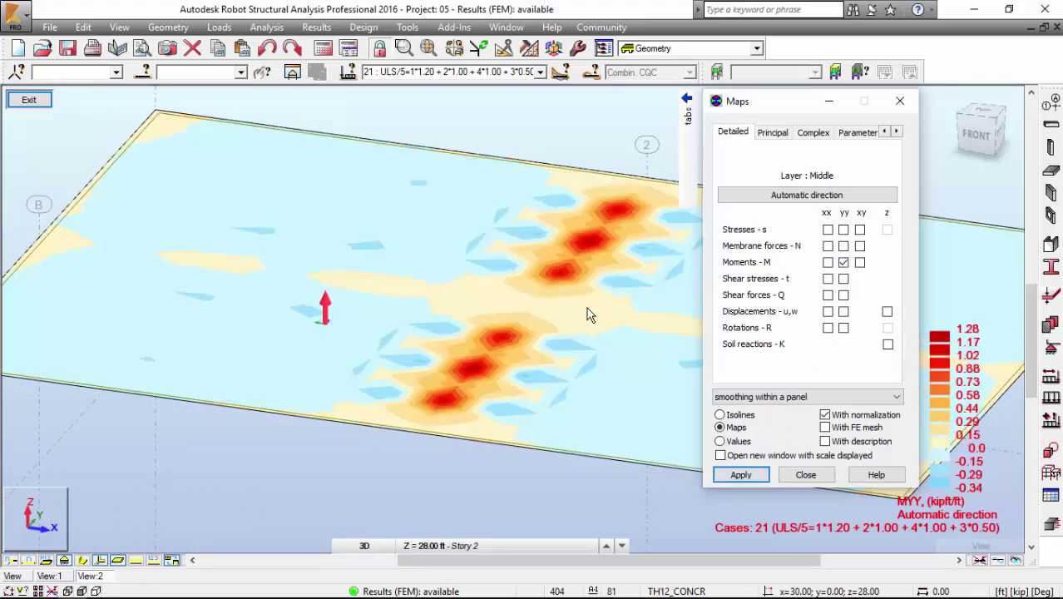
pyautogui.moveTo(574, 296); pyautogui.dragTo(522, 301, button='middle')
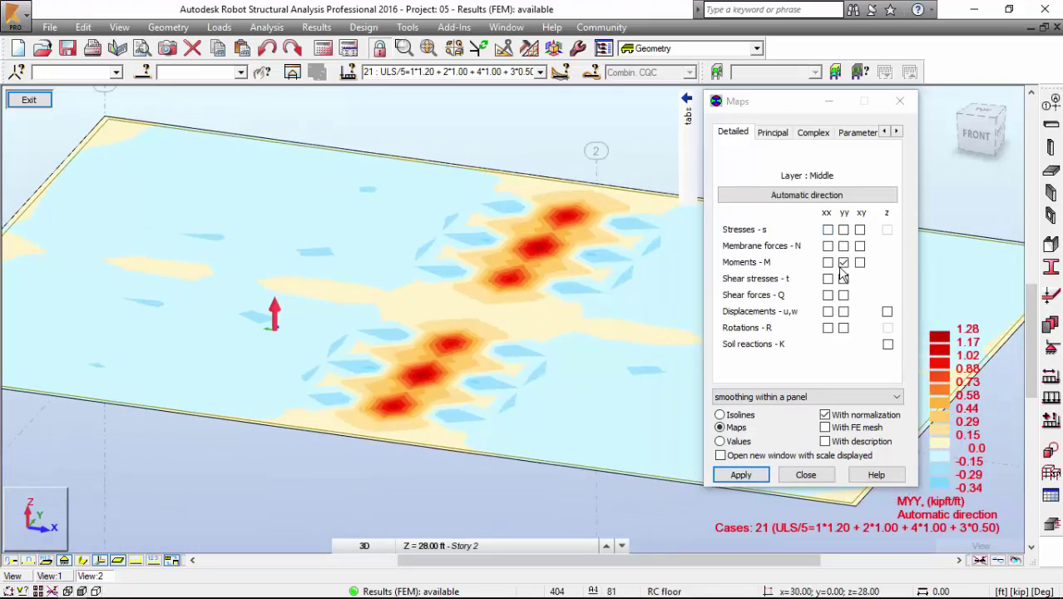
# View the roof deck's membrane forces in the yy direction and in the xx direction
pyautogui.click(843, 263)
pyautogui.click(843, 245)
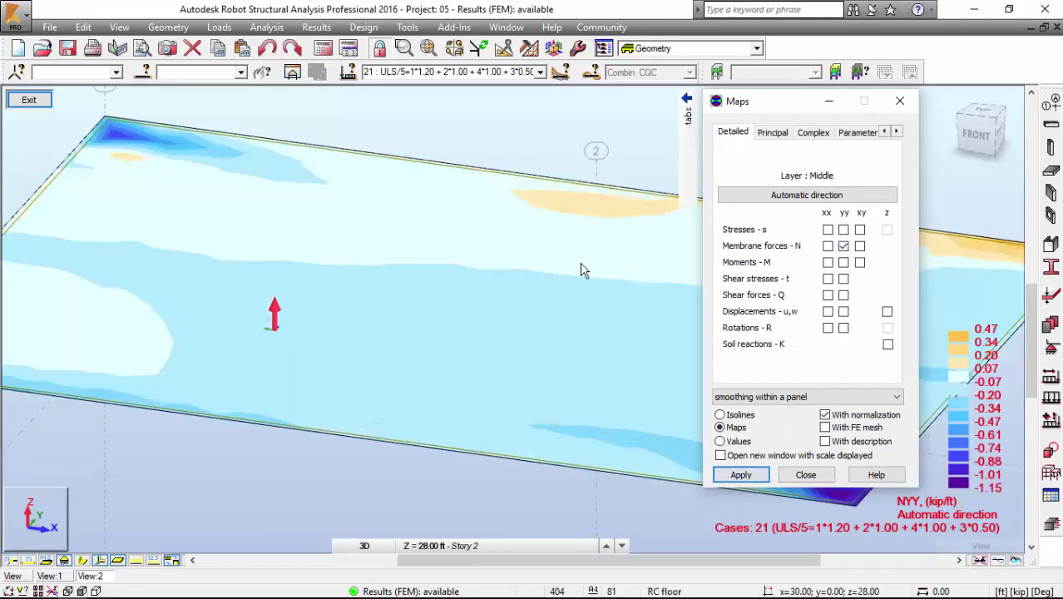
pyautogui.moveTo(579, 268); pyautogui.dragTo(536, 267, button='middle')
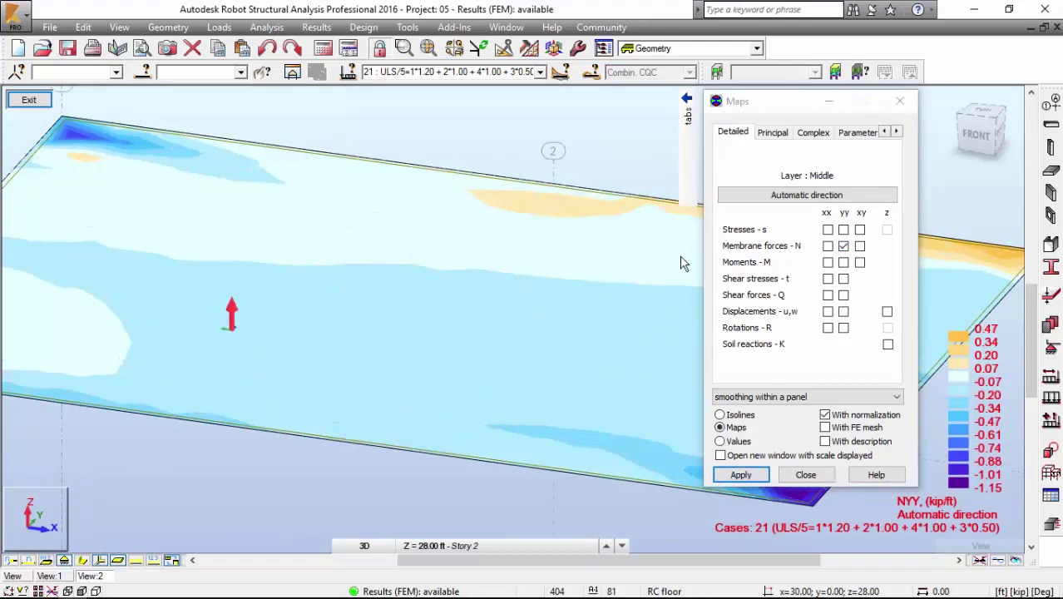
pyautogui.click(827, 245)
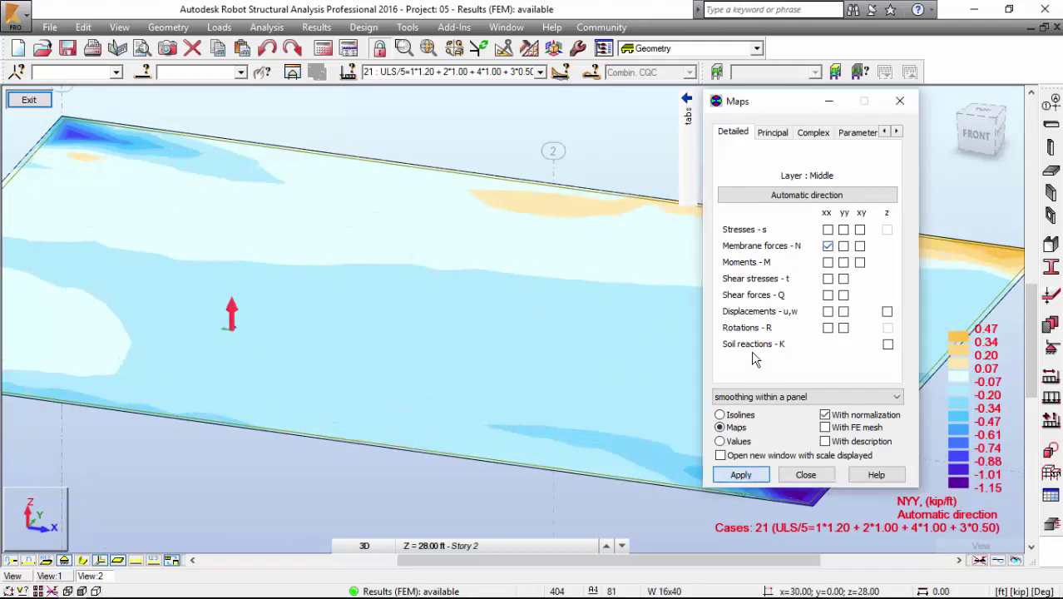
pyautogui.scroll(-3, 472, 275)
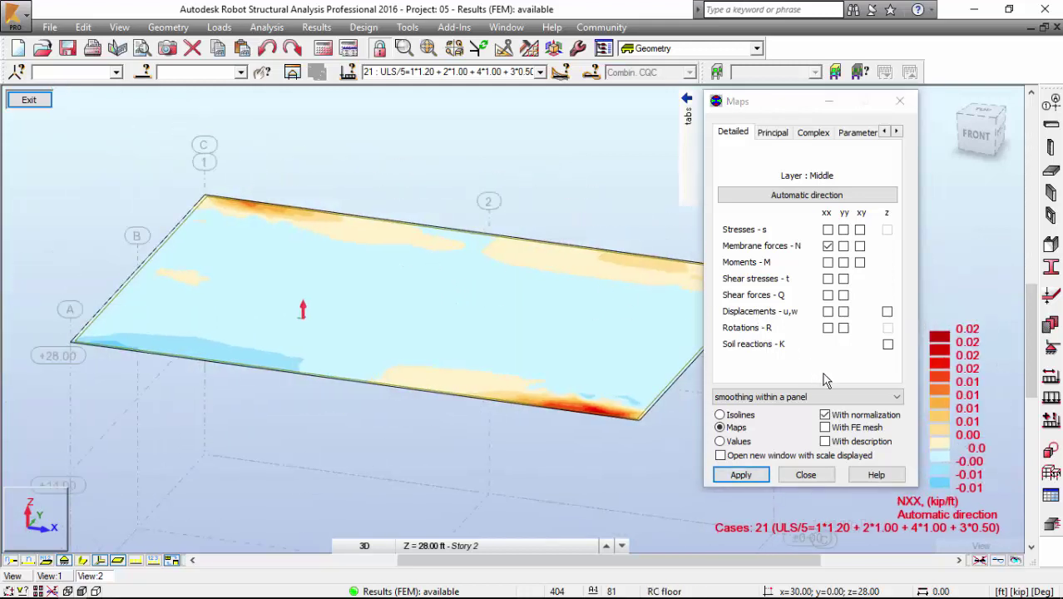
# Overlay the finite element mesh on the membrane force map and replace it with value descriptions
pyautogui.click(825, 428)
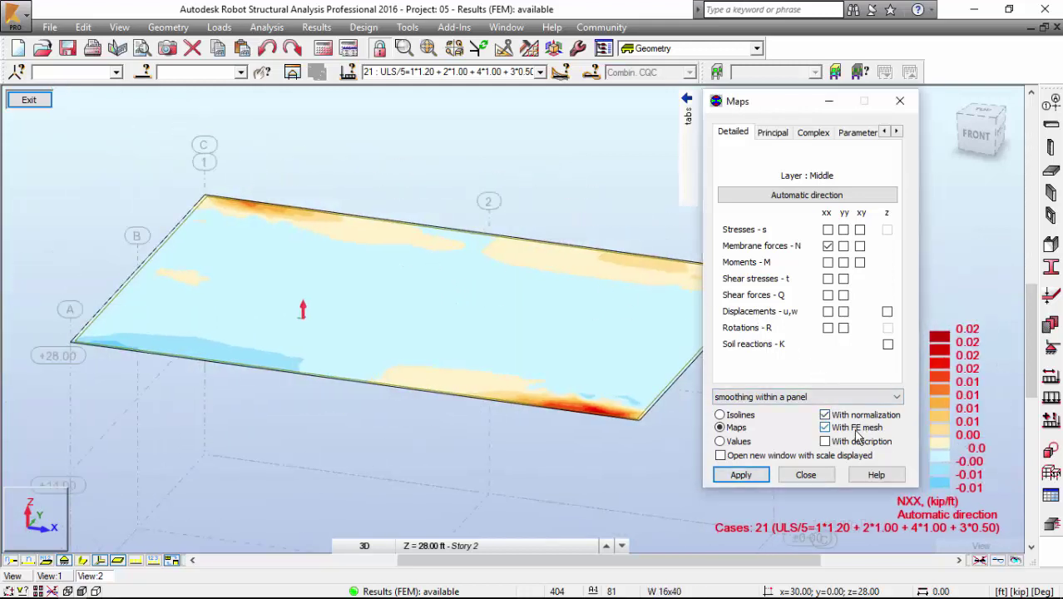
pyautogui.click(749, 477)
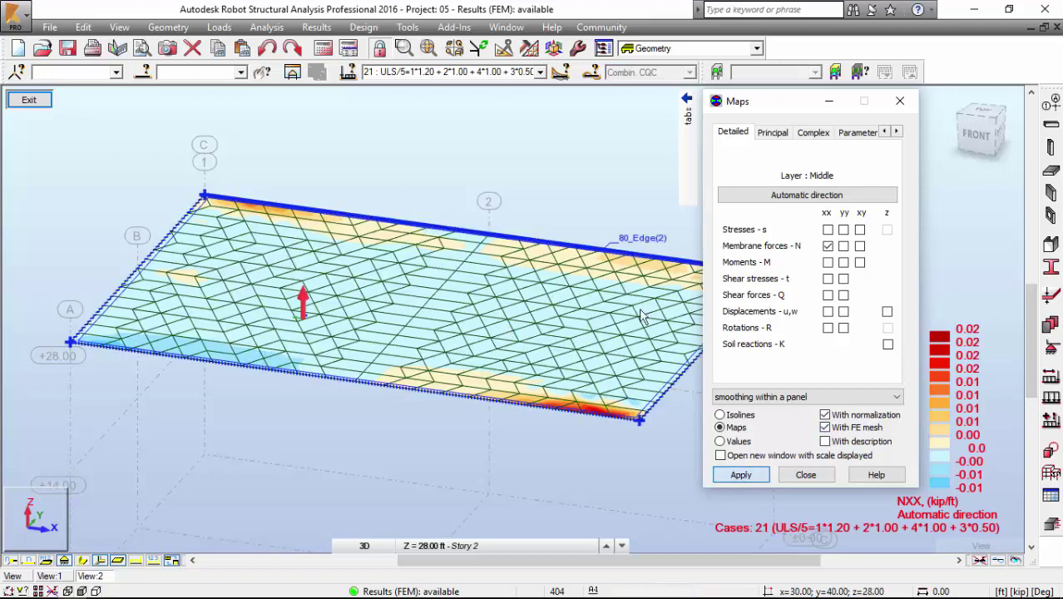
pyautogui.click(848, 443)
pyautogui.click(744, 476)
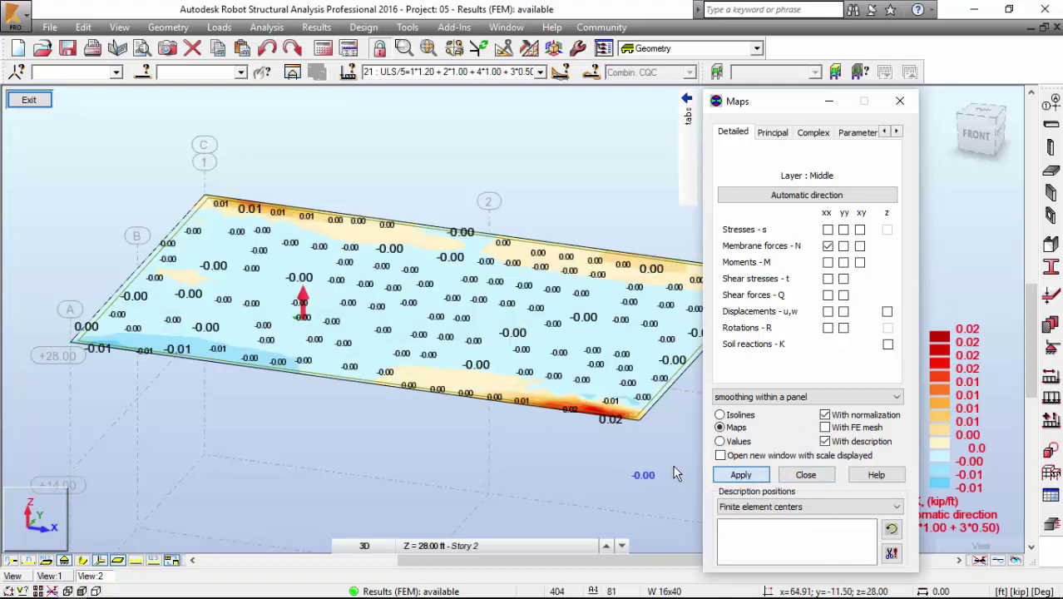
# Display the roof deck's yy moments map with value descriptions at the extreme points
pyautogui.click(844, 262)
pyautogui.click(741, 474)
pyautogui.click(806, 507)
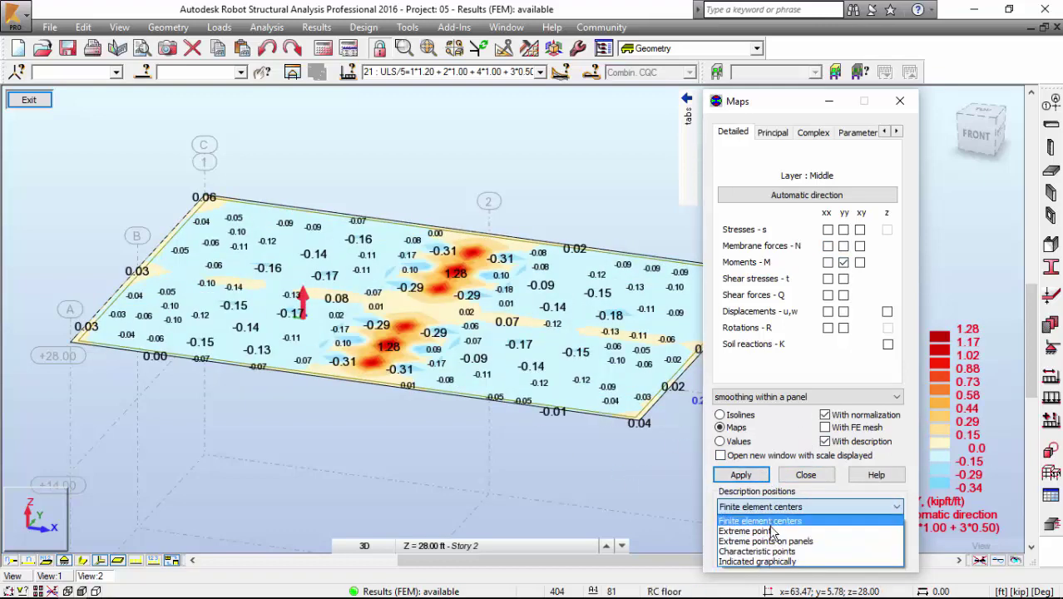
pyautogui.click(746, 531)
pyautogui.click(741, 475)
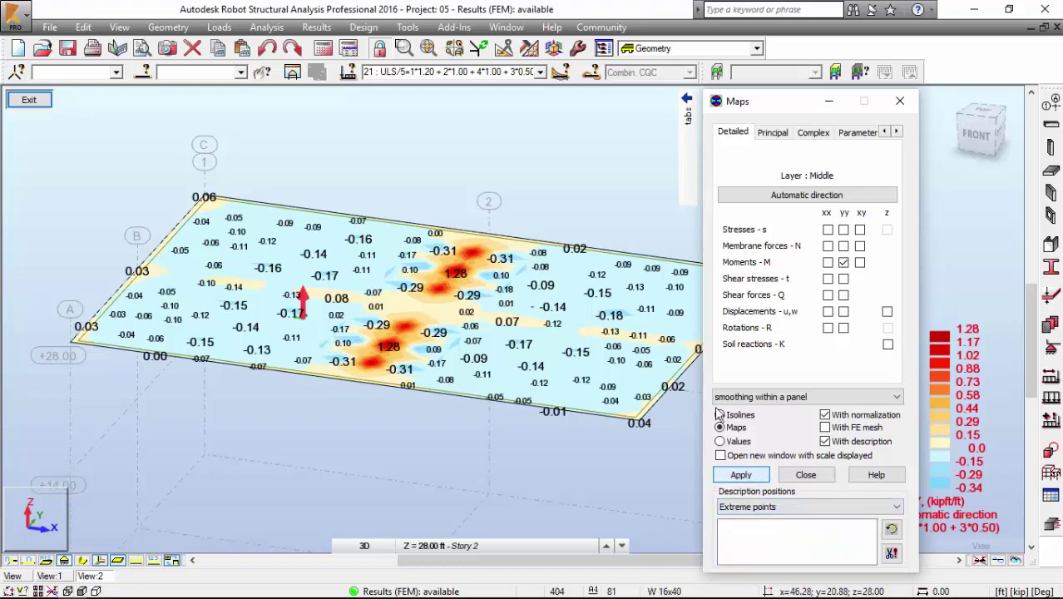
pyautogui.moveTo(438, 309); pyautogui.dragTo(451, 301, button='middle')
pyautogui.scroll(1, 373, 259)
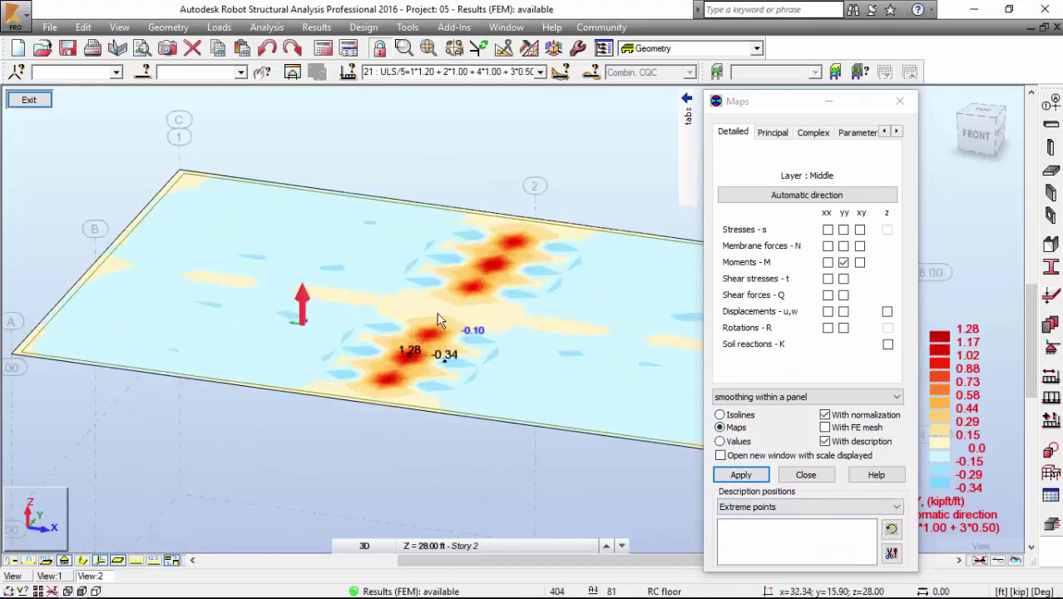
# Change the moment map's value descriptions to characteristic points
pyautogui.click(780, 507)
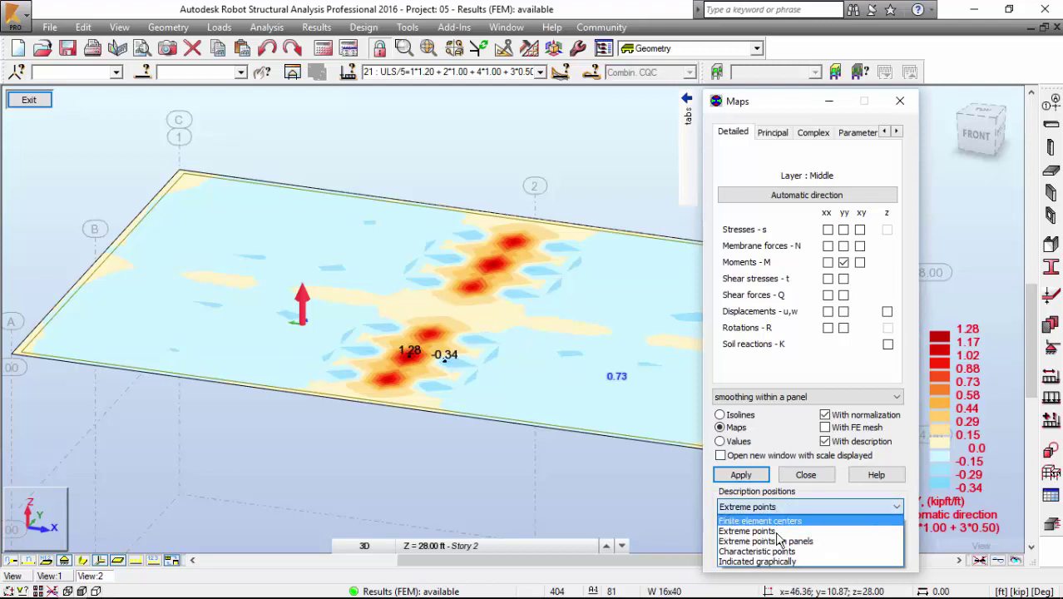
pyautogui.click(757, 550)
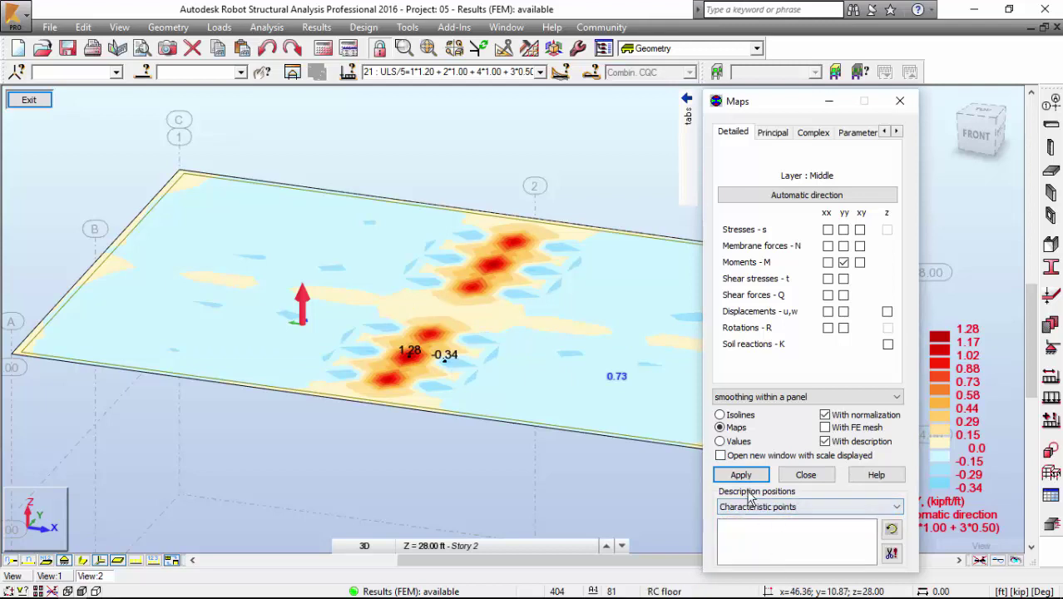
pyautogui.click(741, 474)
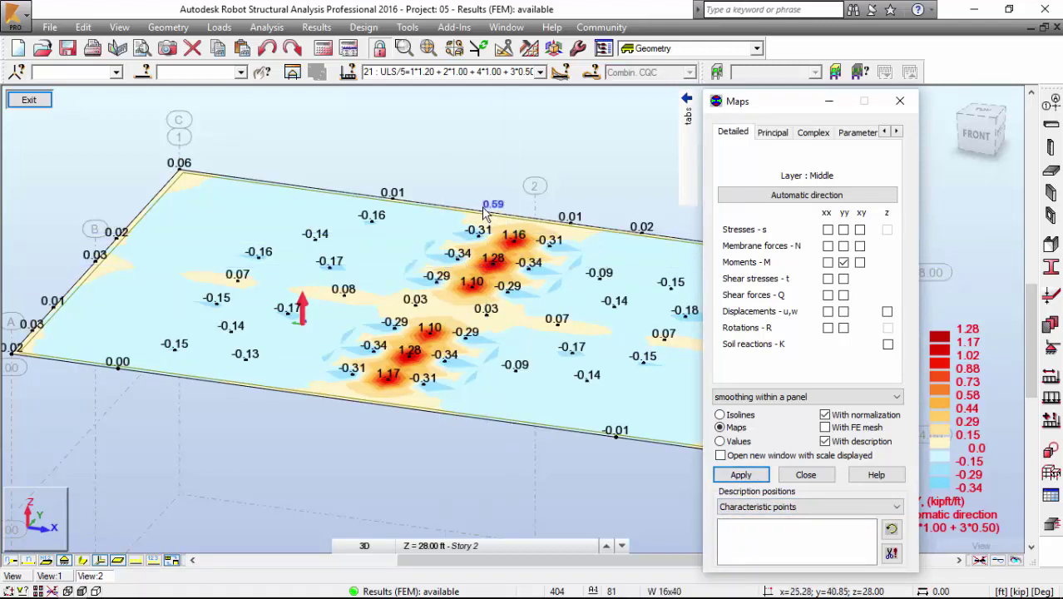
# Clear the yy moments map from the roof deck and open the map's deformation settings
pyautogui.click(896, 131)
pyautogui.click(895, 131)
pyautogui.click(896, 131)
pyautogui.click(825, 133)
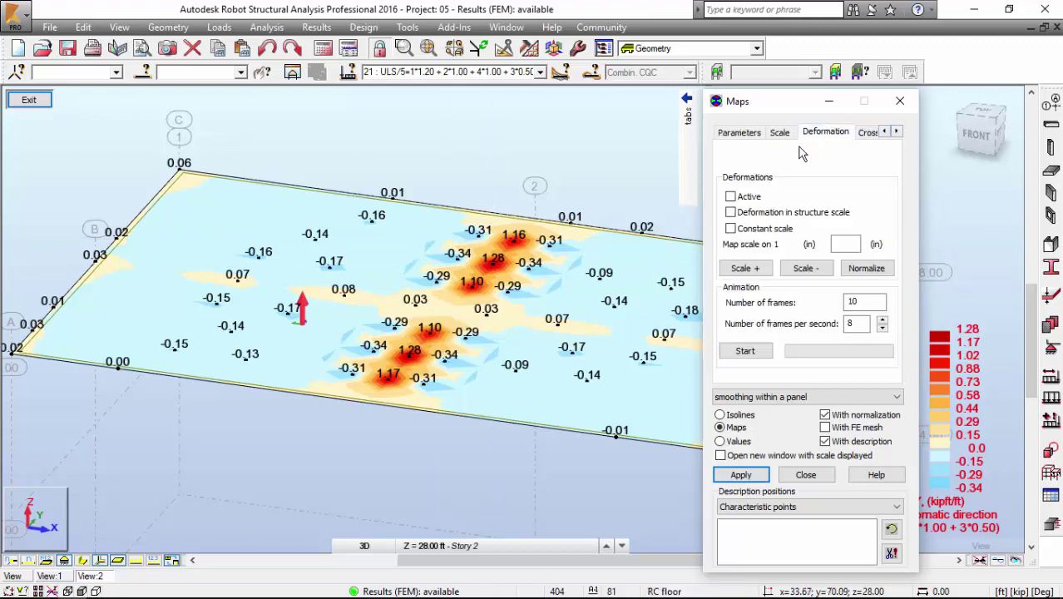
pyautogui.moveTo(685, 194)
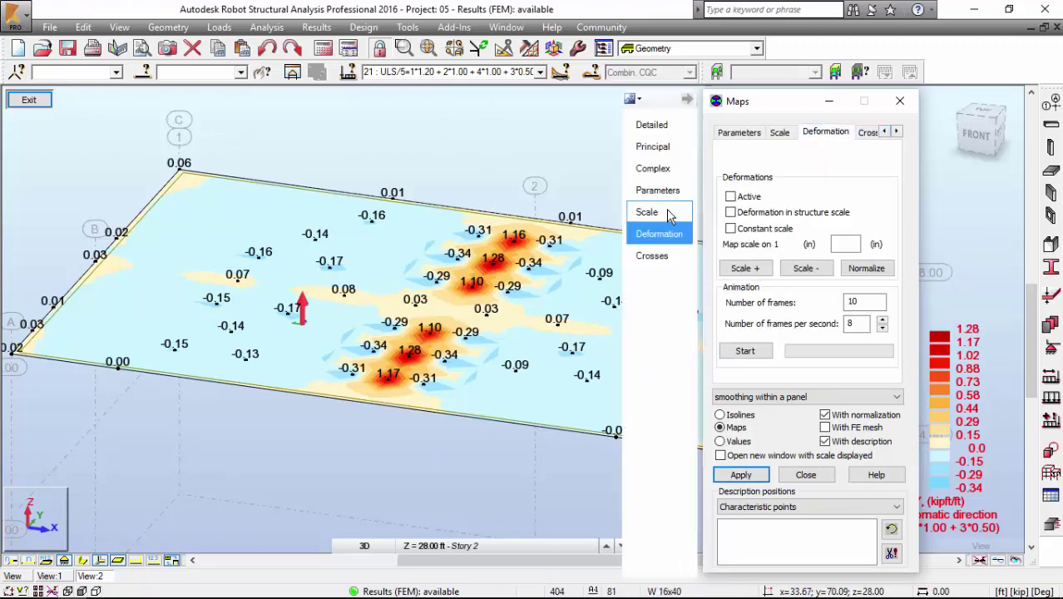
pyautogui.click(658, 128)
pyautogui.click(843, 263)
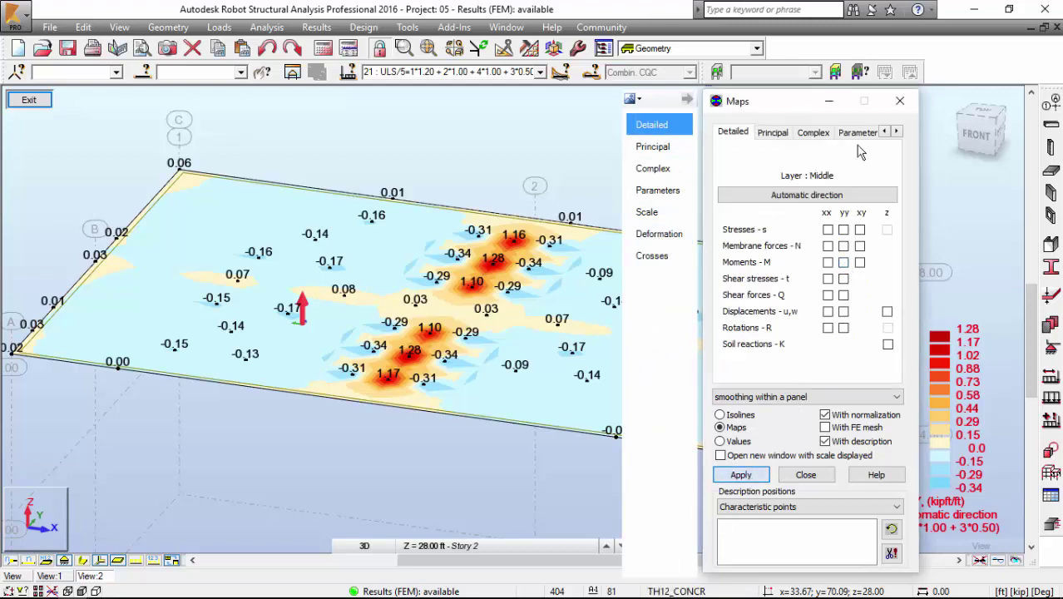
pyautogui.click(740, 474)
pyautogui.click(897, 132)
pyautogui.click(896, 132)
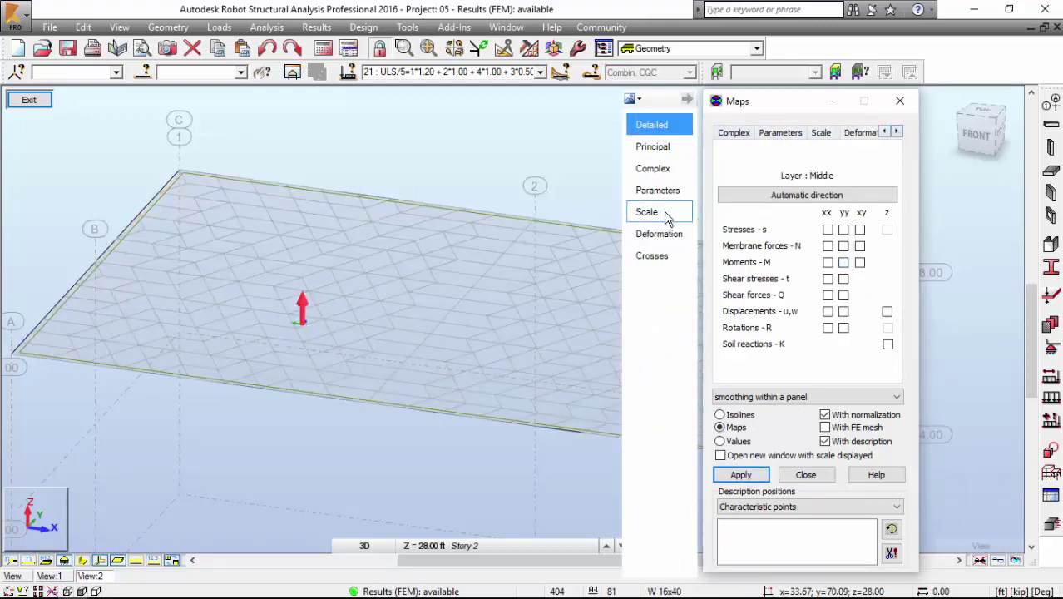
pyautogui.click(658, 236)
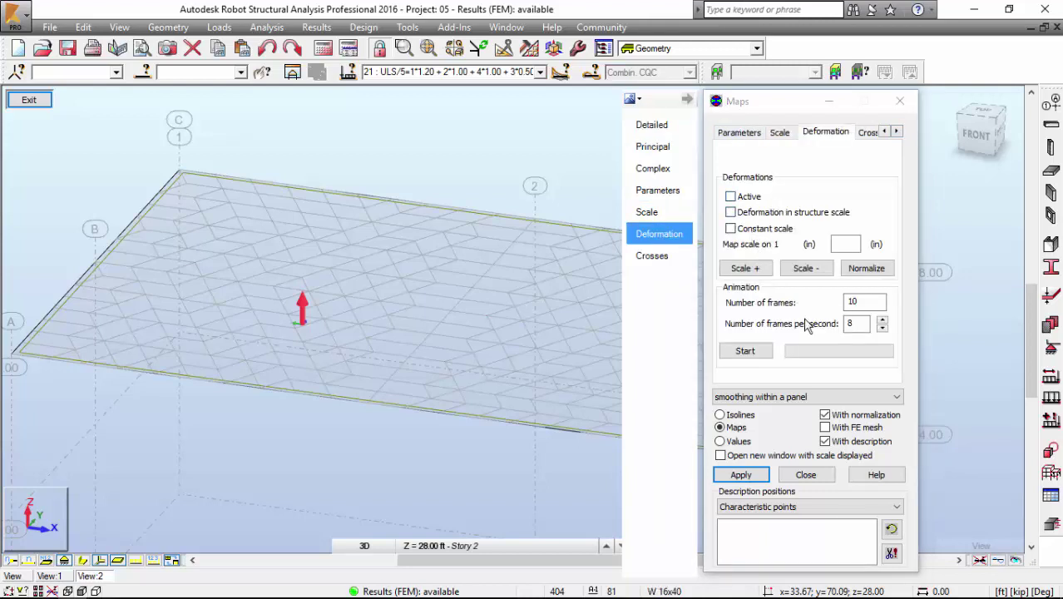
# Display the roof deck's displacement map in the z direction
pyautogui.click(652, 125)
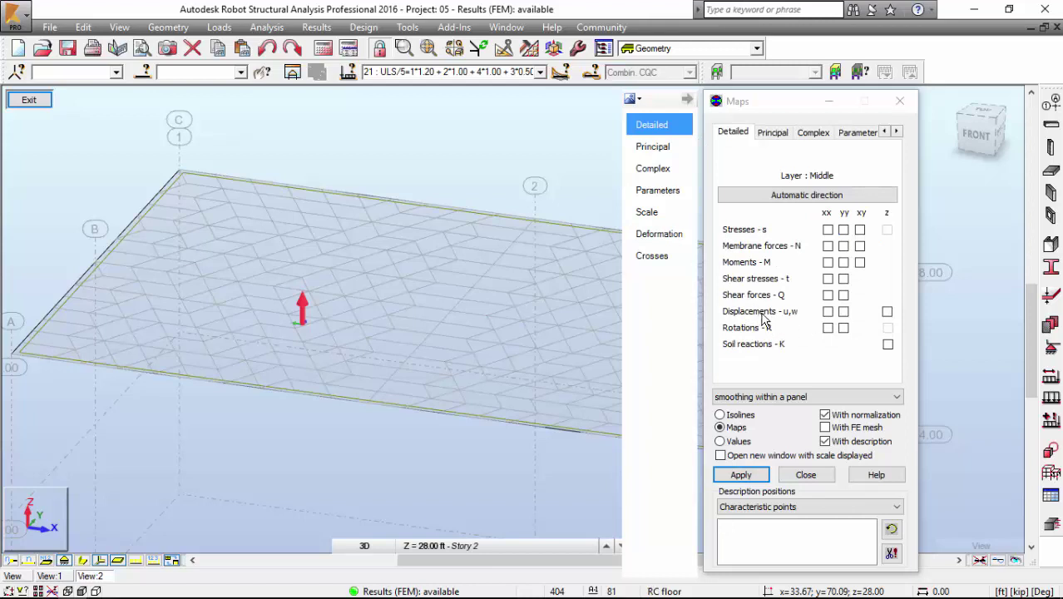
pyautogui.click(887, 312)
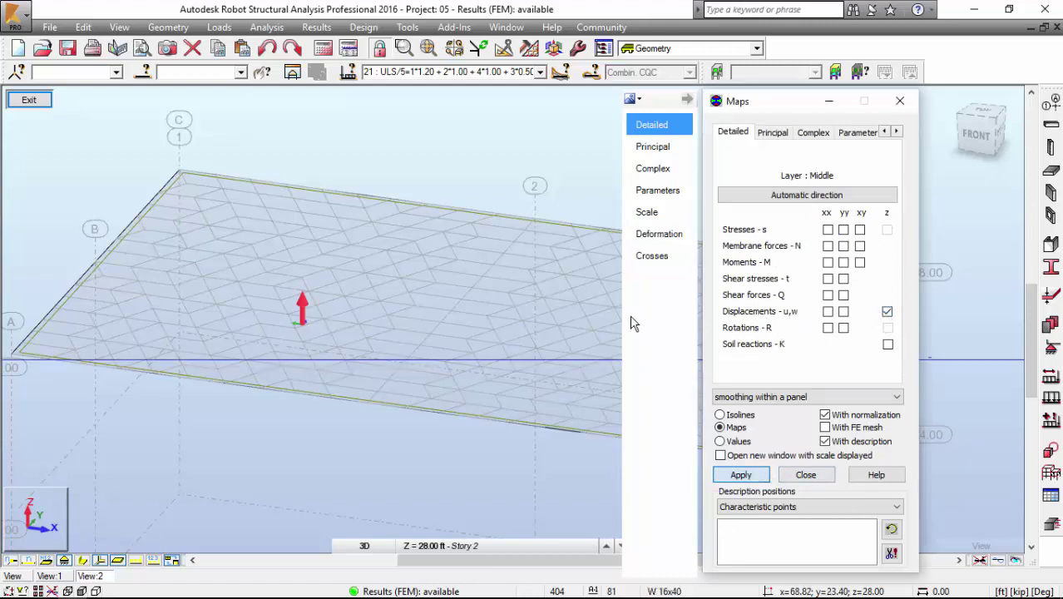
pyautogui.moveTo(414, 229); pyautogui.dragTo(268, 233, button='middle')
pyautogui.scroll(-4, 268, 234)
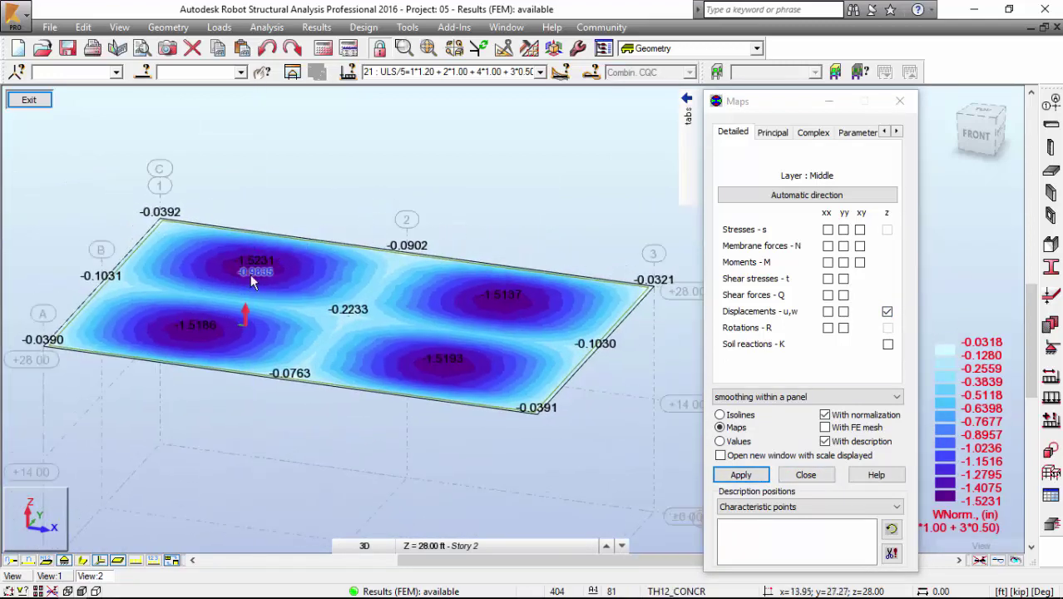
# Replace the z displacement map with the active deformation of the roof deck and play its animation with 10 frames at 8 per second
pyautogui.click(887, 312)
pyautogui.click(740, 474)
pyautogui.moveTo(661, 181)
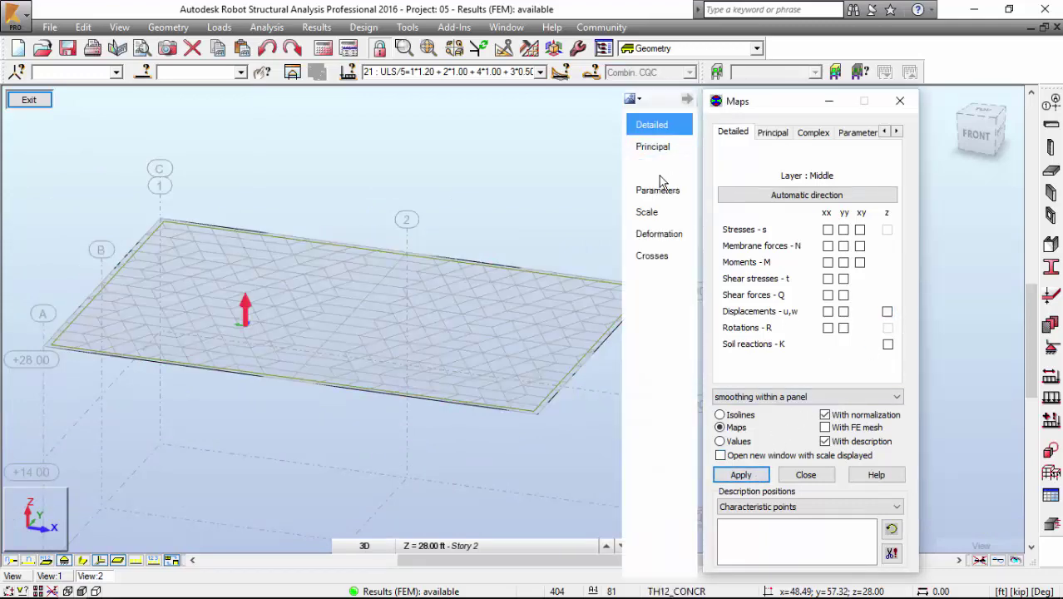
pyautogui.click(658, 234)
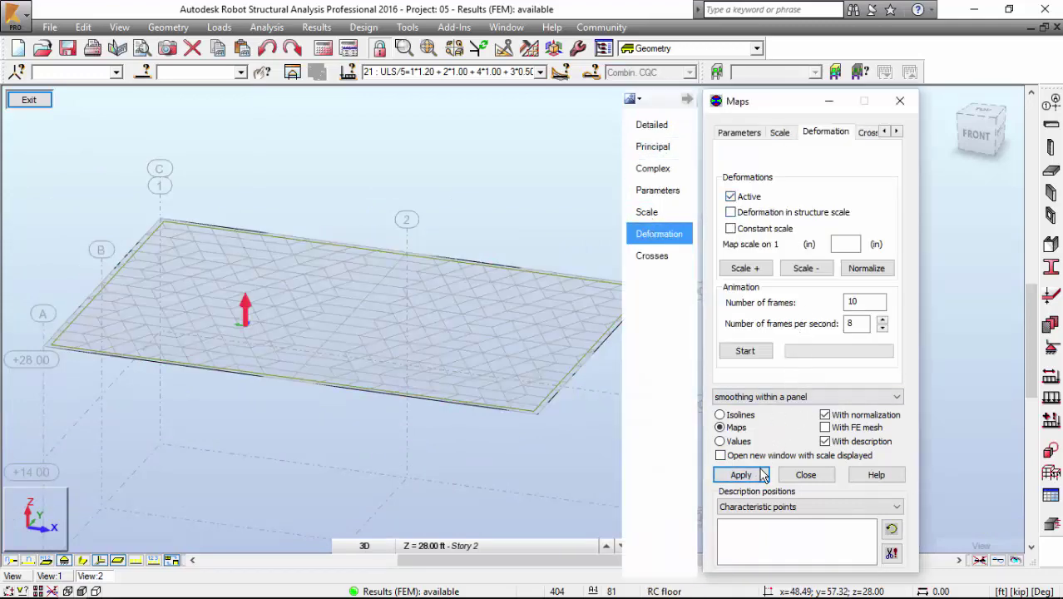
pyautogui.click(740, 473)
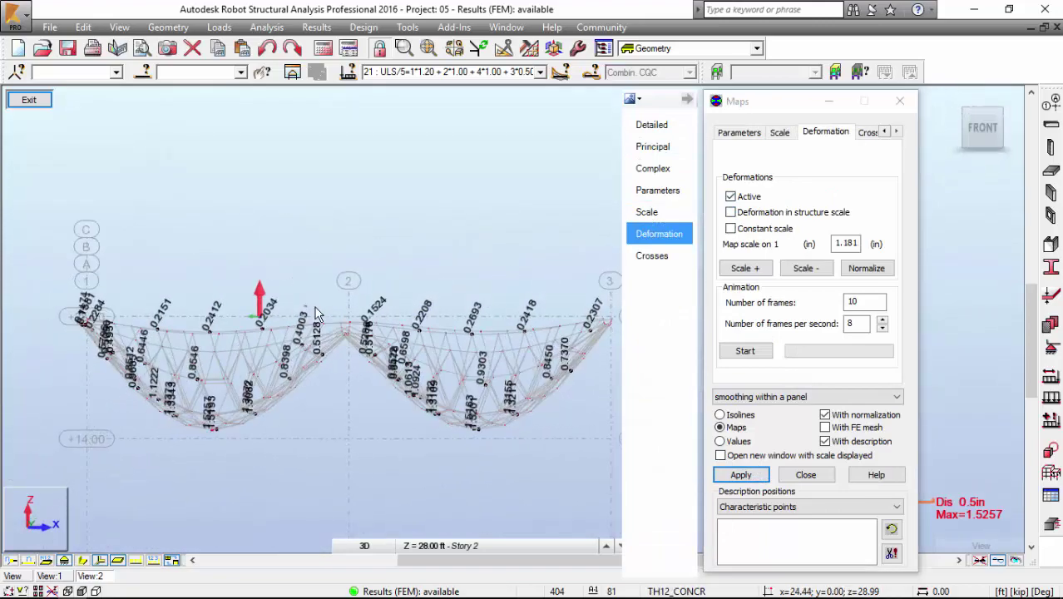
pyautogui.scroll(2, 345, 333)
pyautogui.moveTo(338, 307); pyautogui.dragTo(444, 307, button='middle')
pyautogui.click(747, 353)
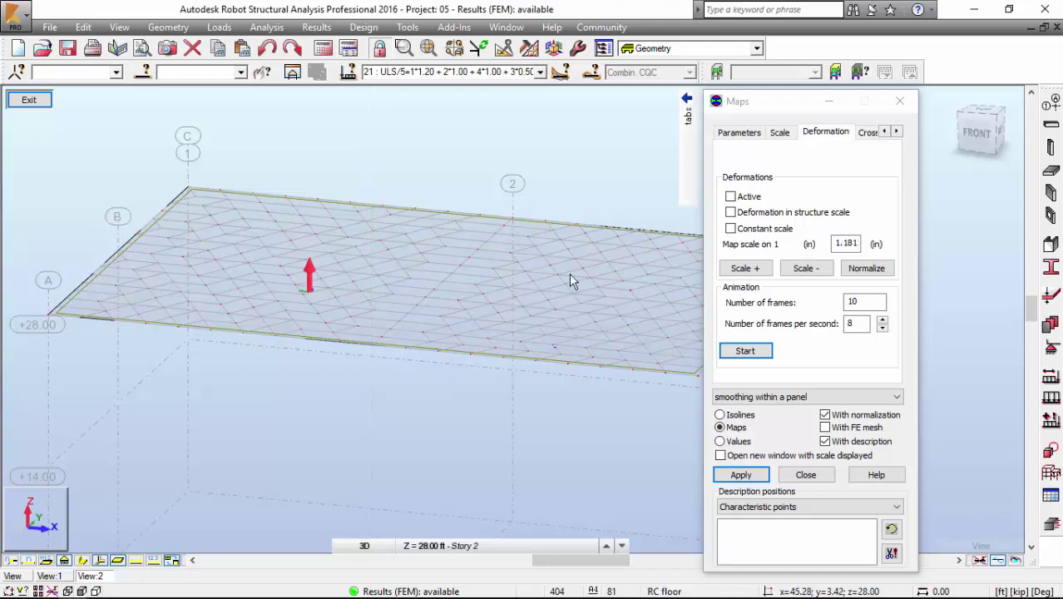
# Map the roof deck's yy membrane forces without deformation, uncover the scale legend, and examine its force component, direction and load case
pyautogui.click(686, 98)
pyautogui.click(651, 123)
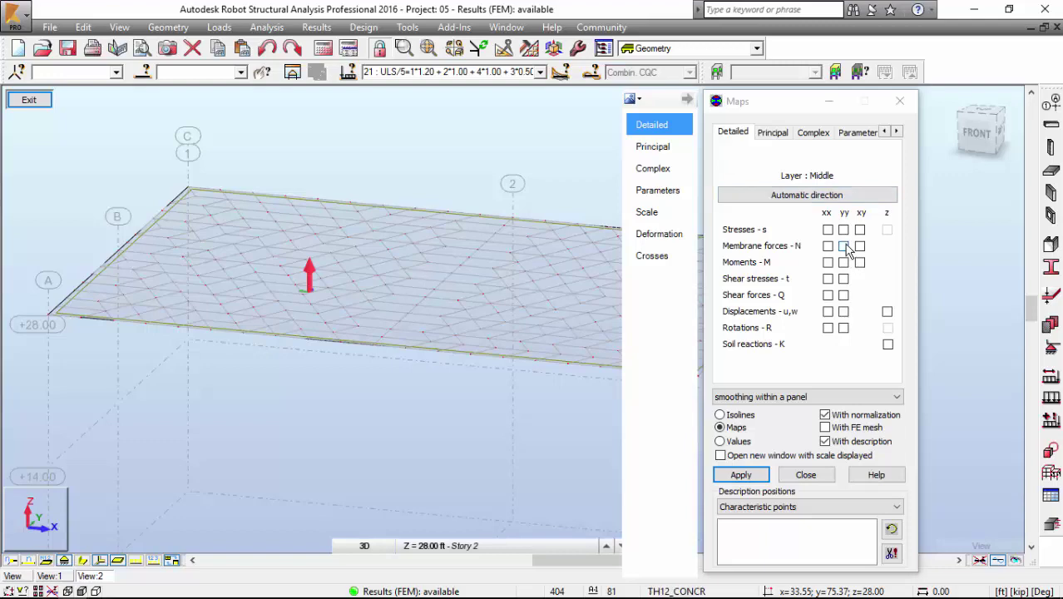
pyautogui.click(741, 474)
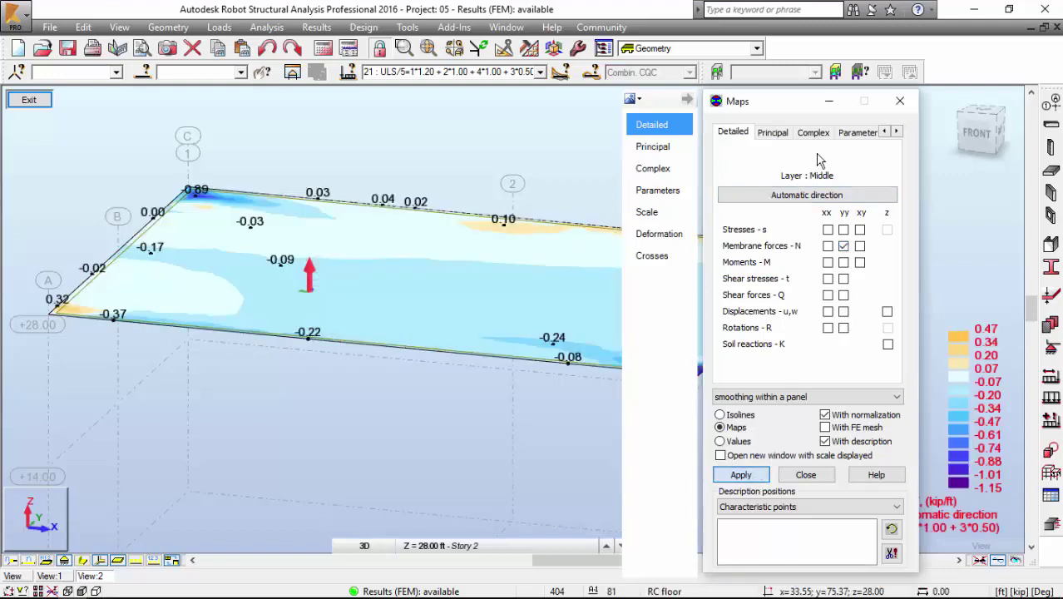
pyautogui.moveTo(787, 100); pyautogui.dragTo(500, 61)
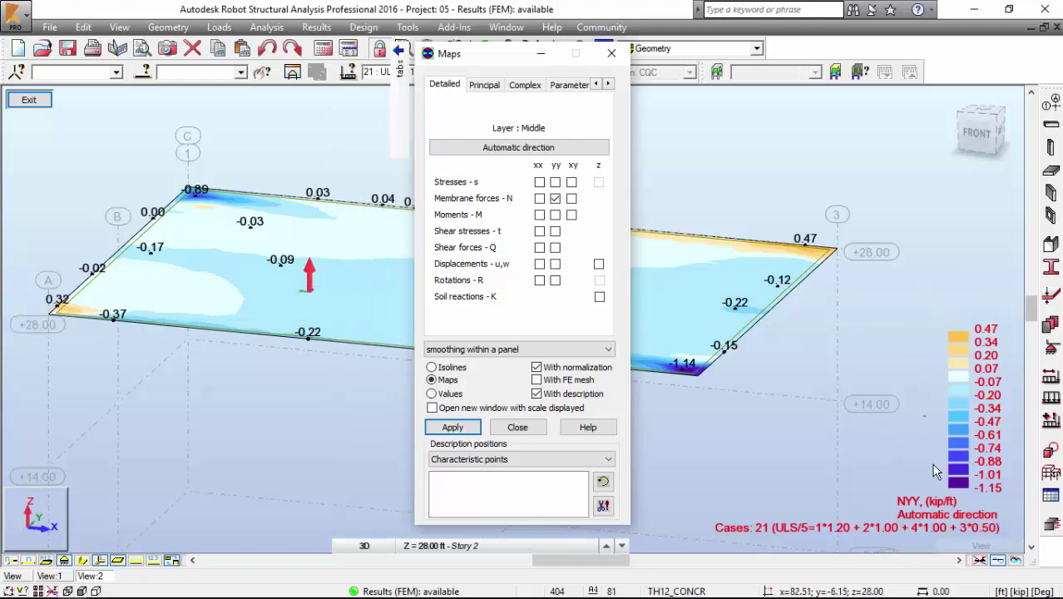
pyautogui.moveTo(839, 305); pyautogui.dragTo(885, 315, button='middle')
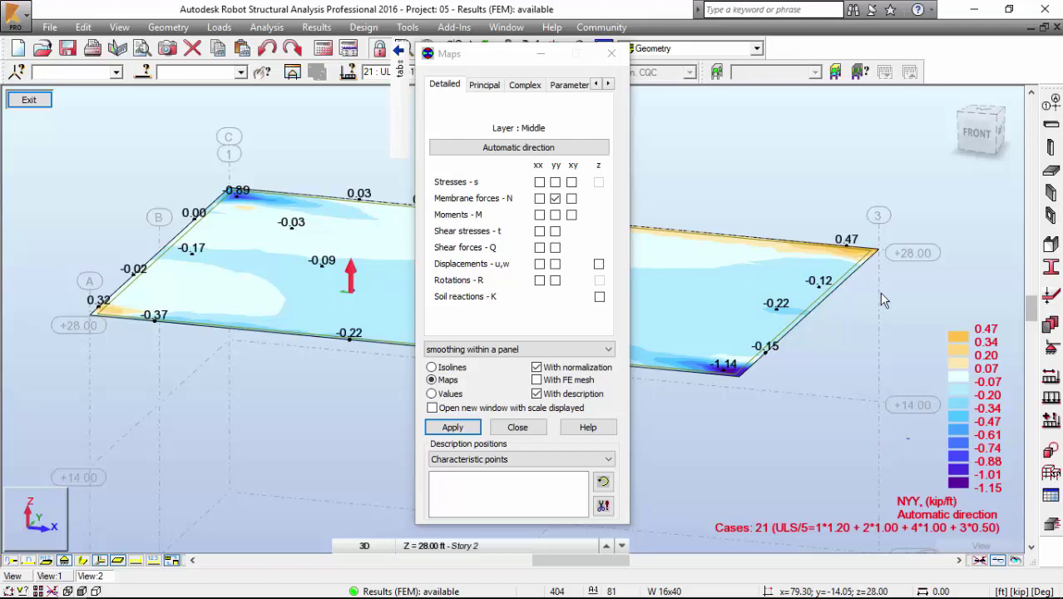
pyautogui.moveTo(973, 296)
pyautogui.mouseDown()
pyautogui.moveTo(922, 431)
pyautogui.moveTo(958, 499)
pyautogui.moveTo(1011, 363)
pyautogui.mouseUp()
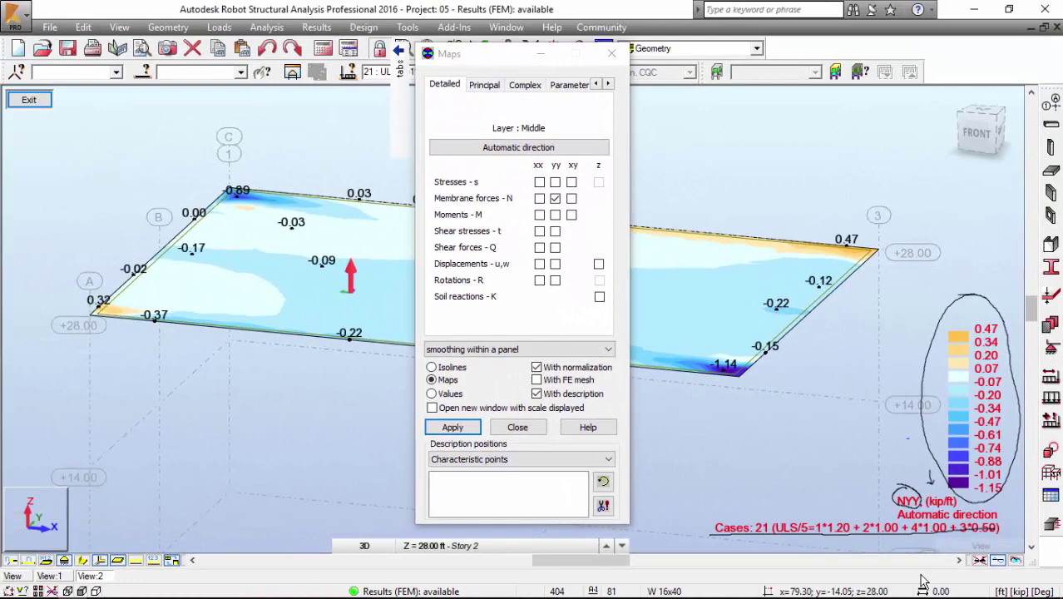
# Close the map settings and exit both isolated roof deck views to return to the full building model
pyautogui.click(517, 427)
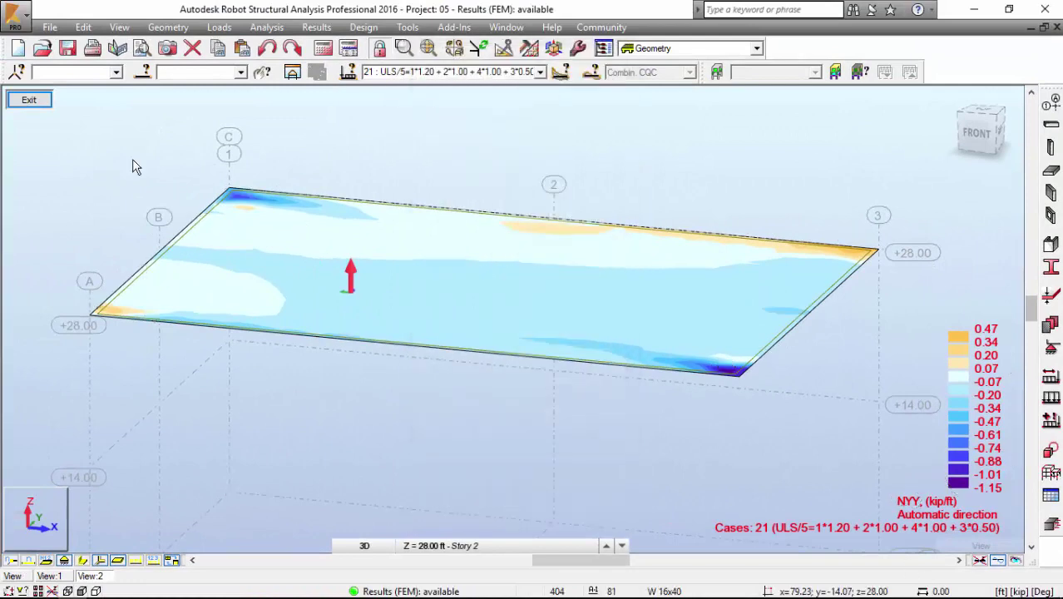
pyautogui.click(30, 100)
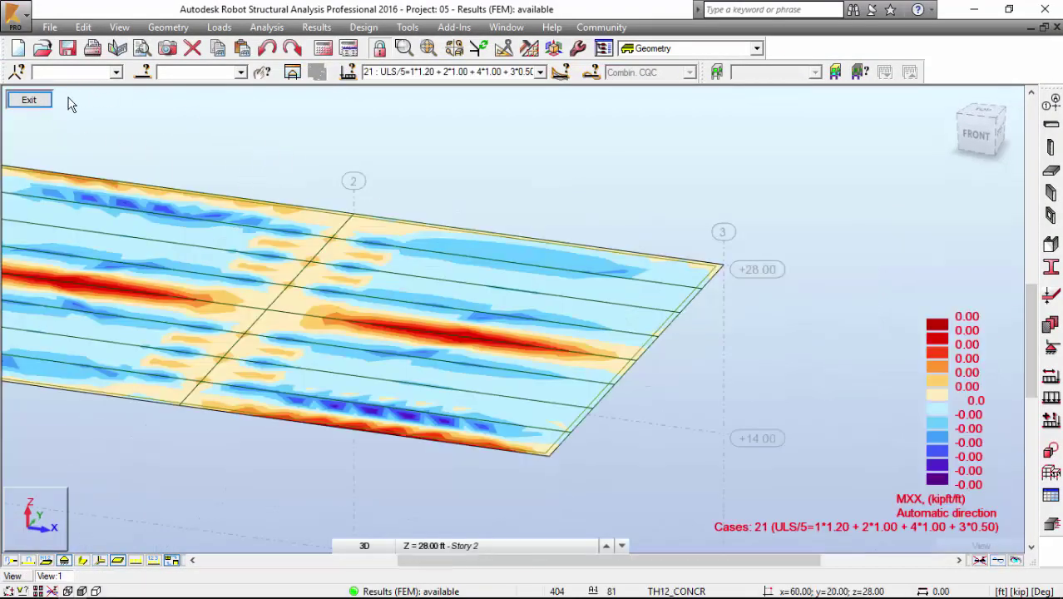
pyautogui.click(29, 99)
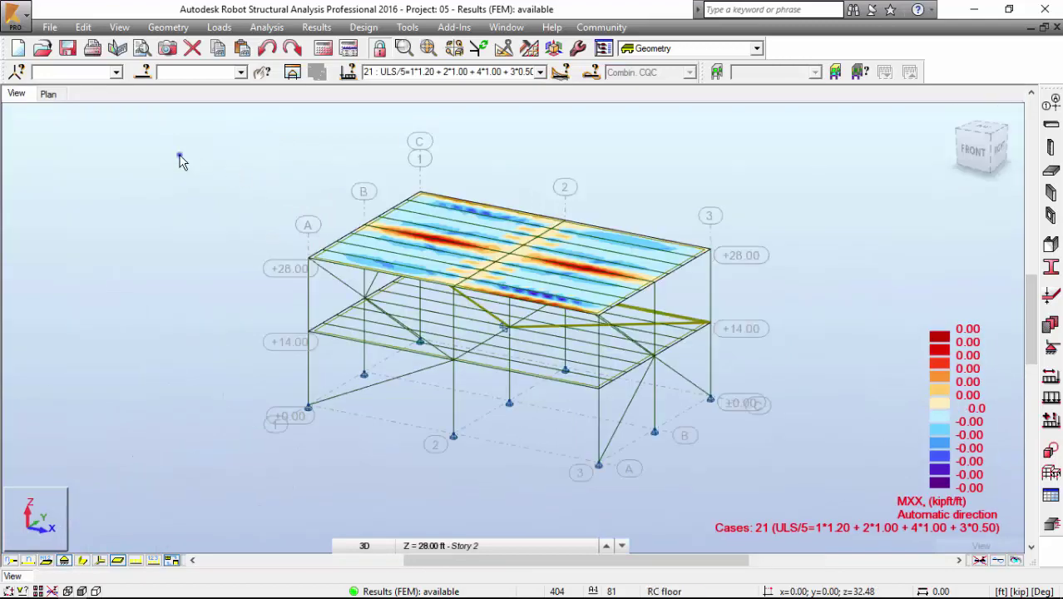
# Remove the xx moments map from the roof of the full building model
pyautogui.rightClick(85, 153)
pyautogui.click(174, 178)
pyautogui.moveTo(279, 379); pyautogui.dragTo(273, 376, button='middle')
pyautogui.scroll(2, 387, 320)
pyautogui.moveTo(427, 324); pyautogui.dragTo(474, 291, button='middle')
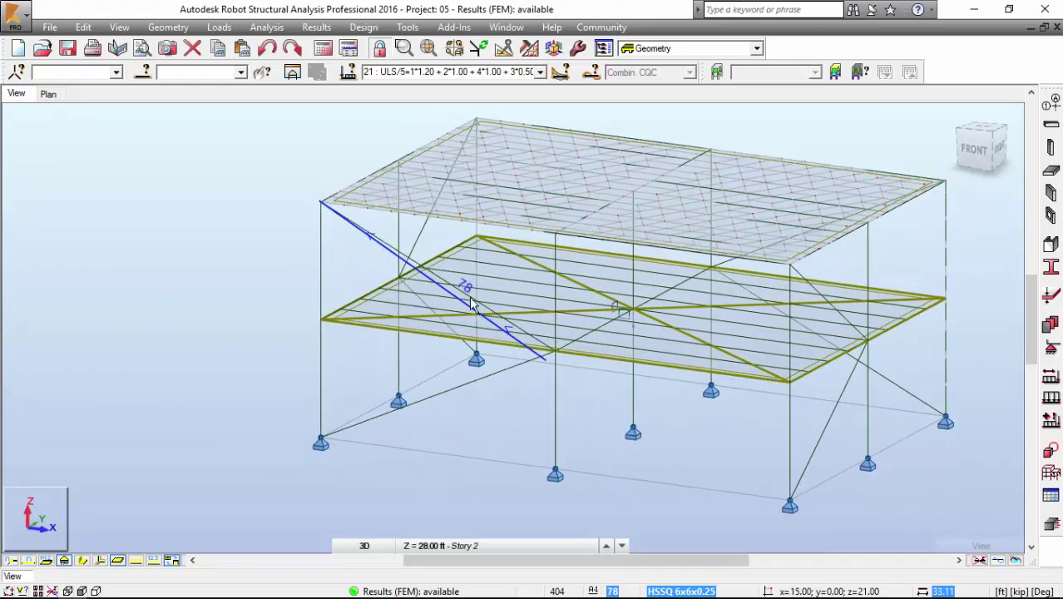
# Rerun the structural analysis, continuing past the verification errors and the instability warning, and close the calculation messages
pyautogui.click(334, 58)
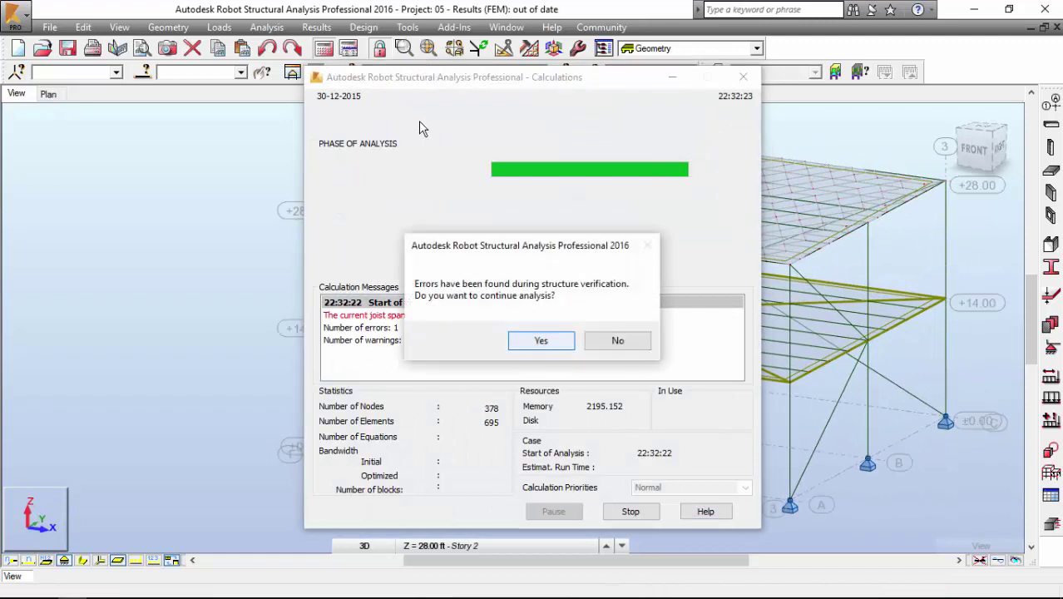
pyautogui.click(541, 341)
pyautogui.click(603, 380)
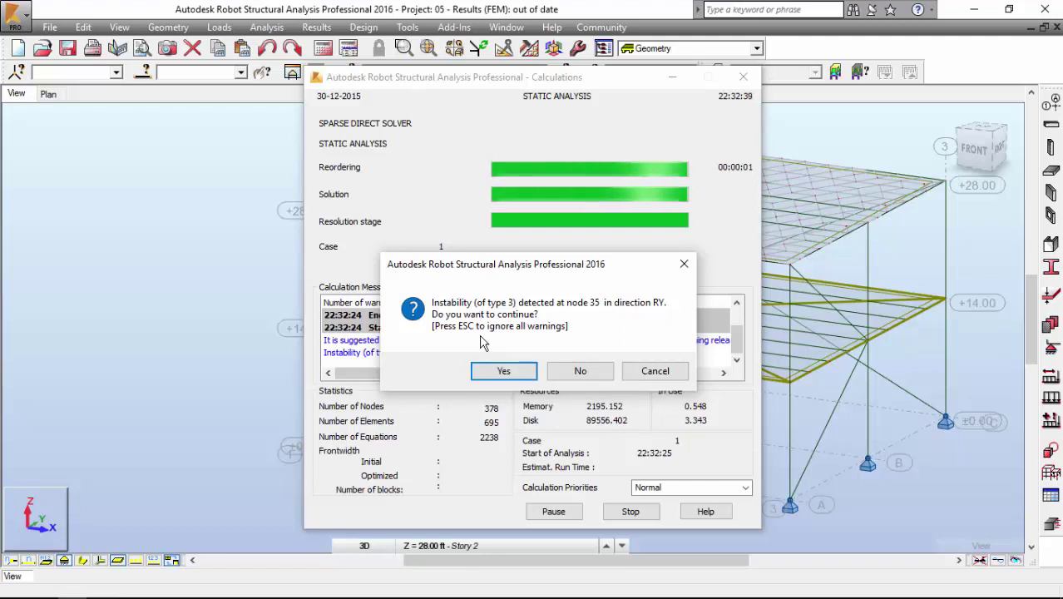
pyautogui.press('Return')
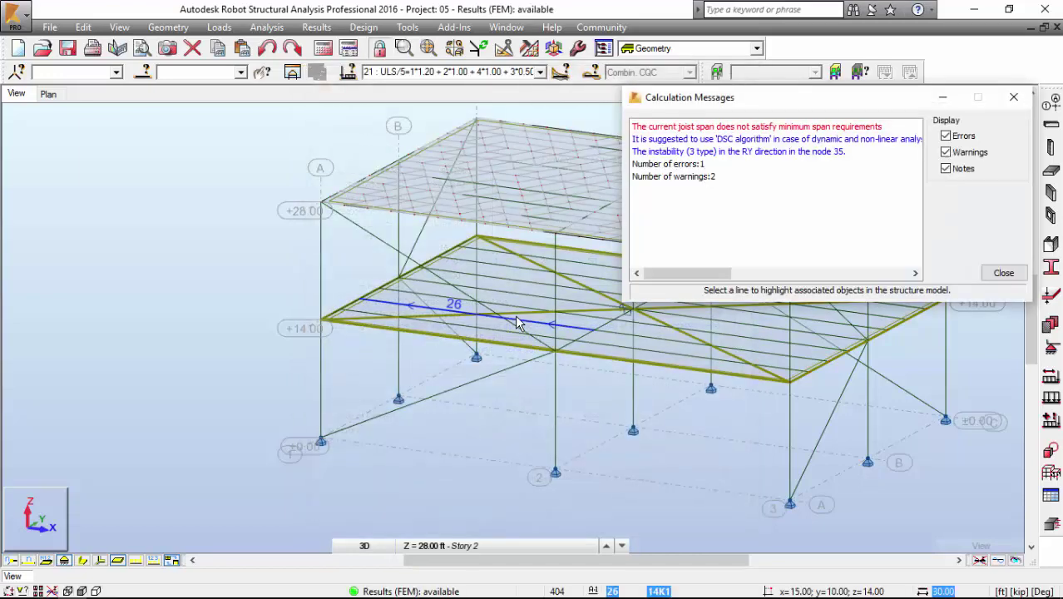
pyautogui.click(1013, 98)
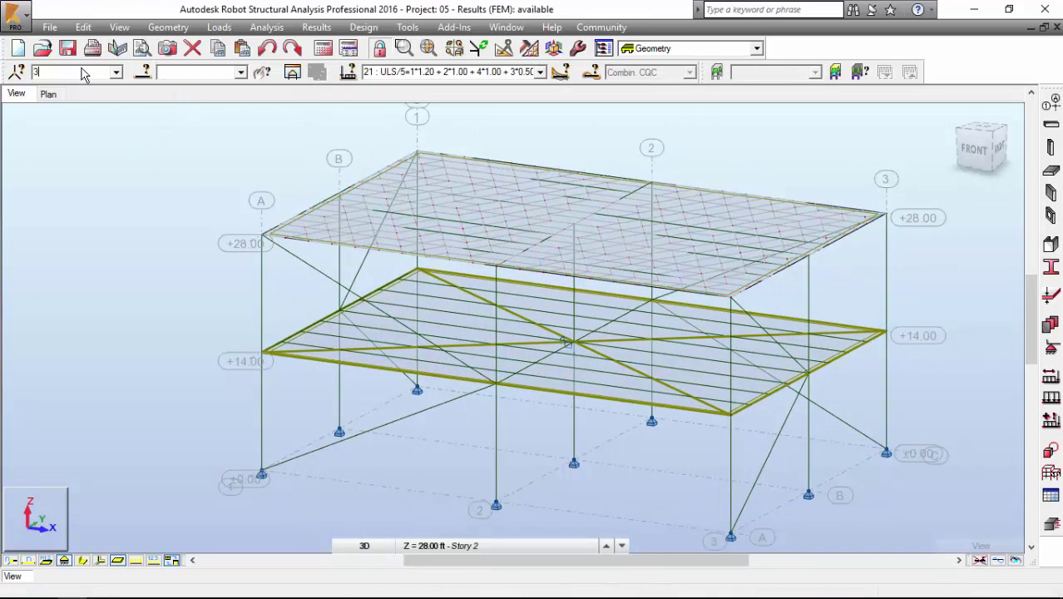
# Select node 35 and display the node numbers to locate it on the edge of the +14.00 floor
pyautogui.press('Return')
pyautogui.click(11, 561)
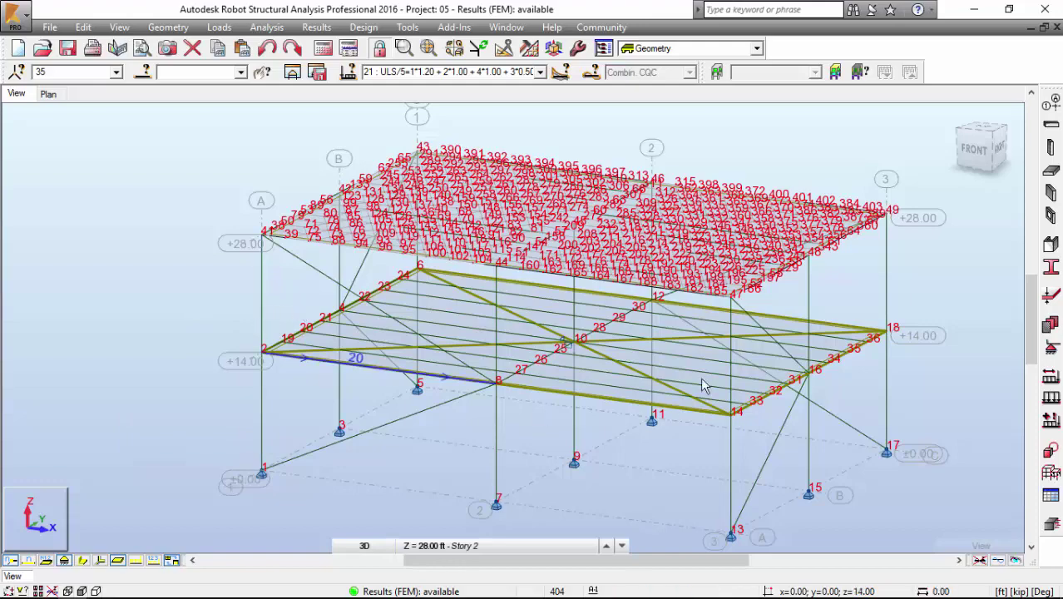
pyautogui.scroll(5, 724, 367)
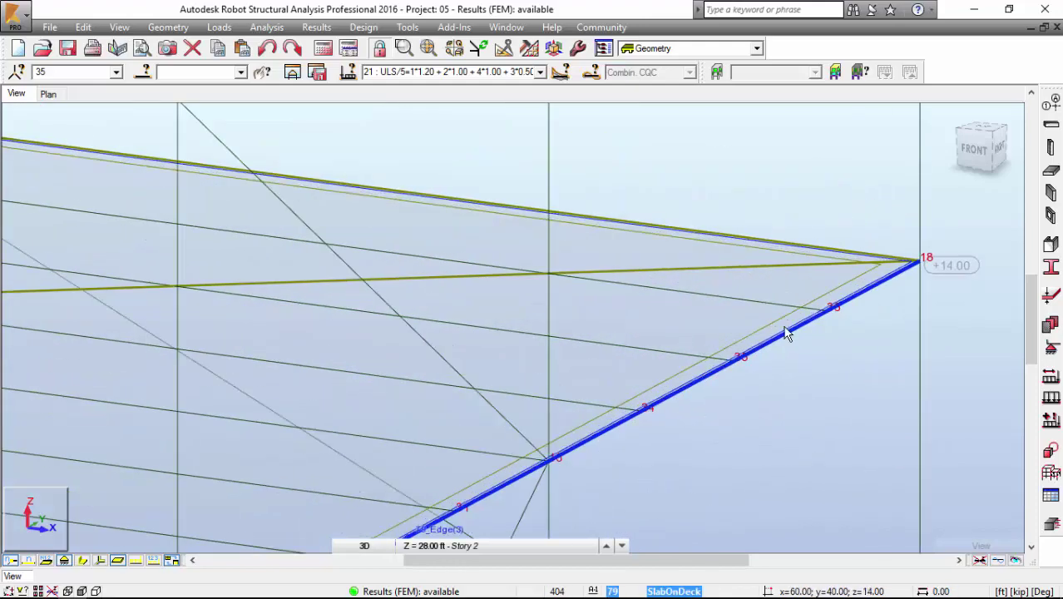
pyautogui.scroll(-5, 747, 368)
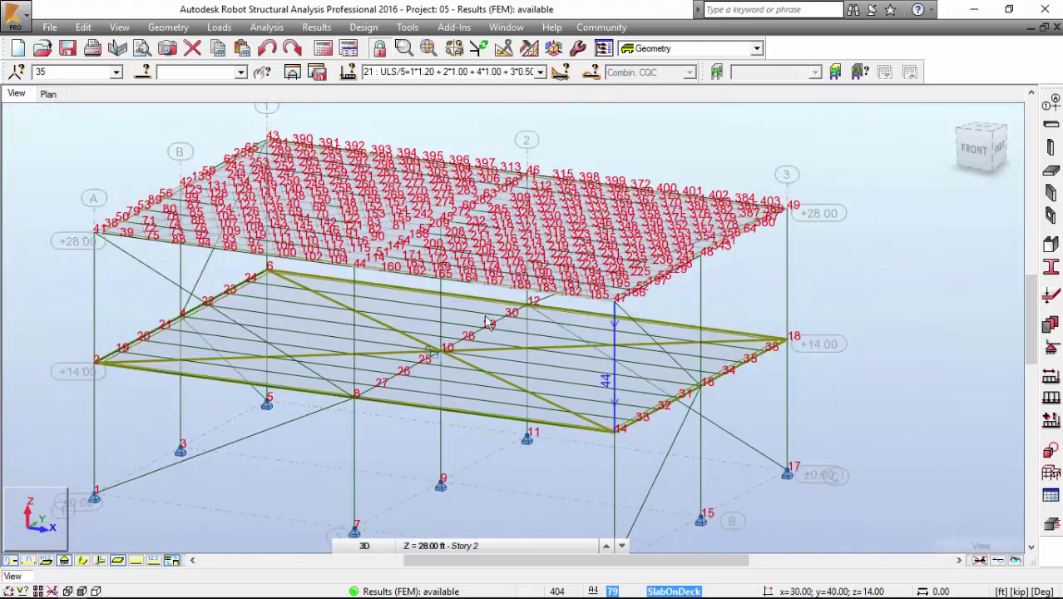
pyautogui.moveTo(489, 323); pyautogui.dragTo(549, 306, button='middle')
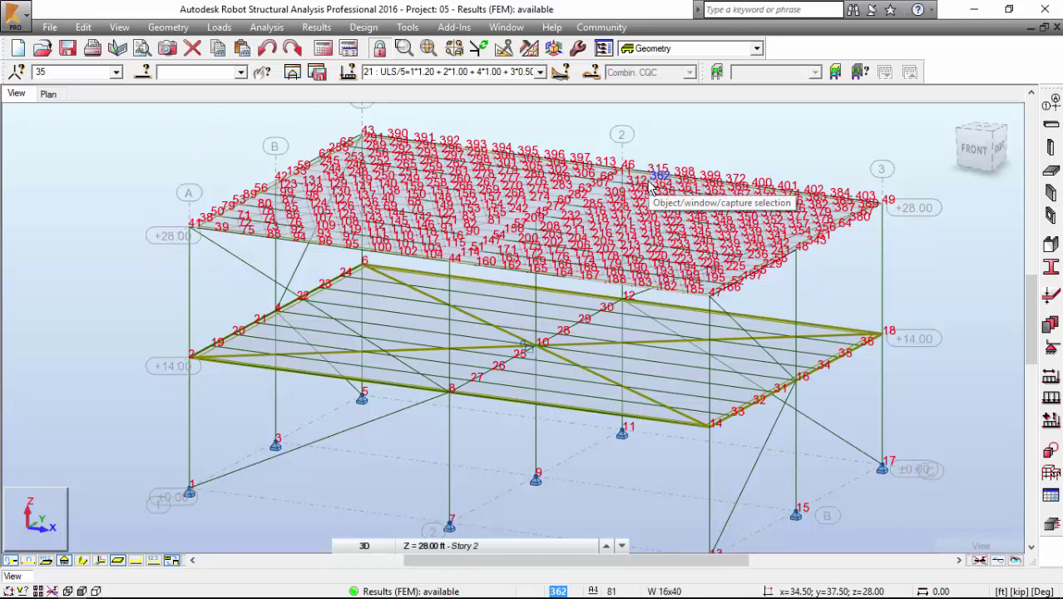
# Clear the selection and limit the display attributes to selected objects only, applying the setting to the building model
pyautogui.click(98, 460)
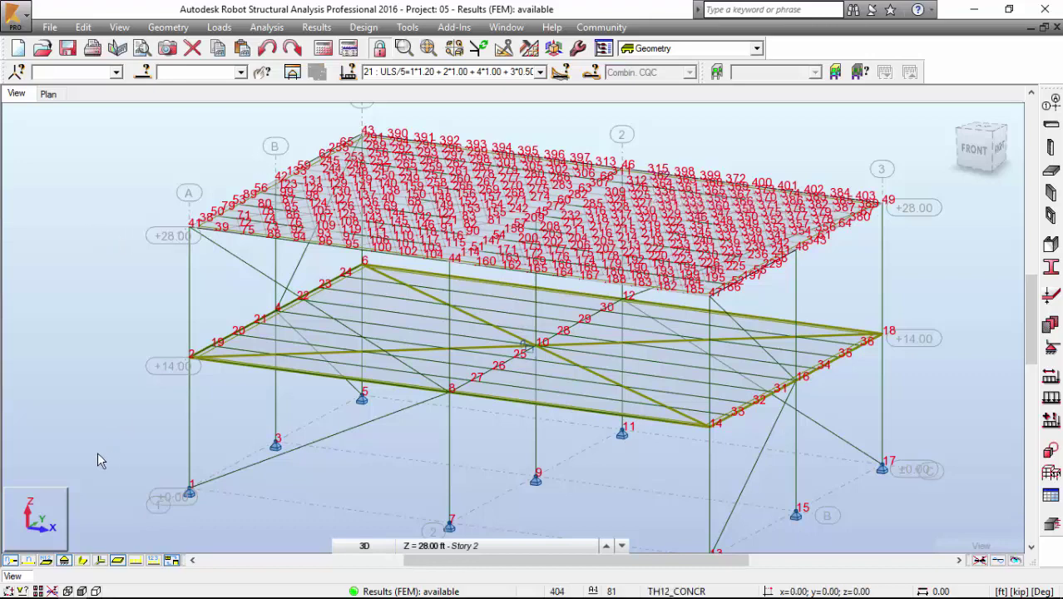
pyautogui.click(38, 591)
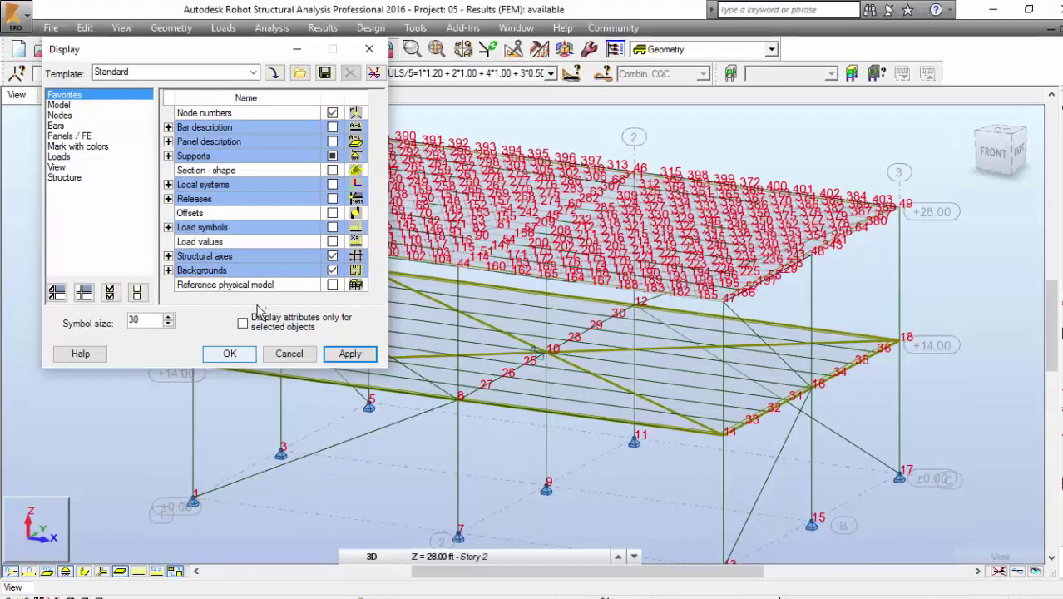
pyautogui.moveTo(259, 301)
pyautogui.mouseDown()
pyautogui.moveTo(223, 319)
pyautogui.moveTo(295, 329)
pyautogui.moveTo(348, 318)
pyautogui.mouseUp()
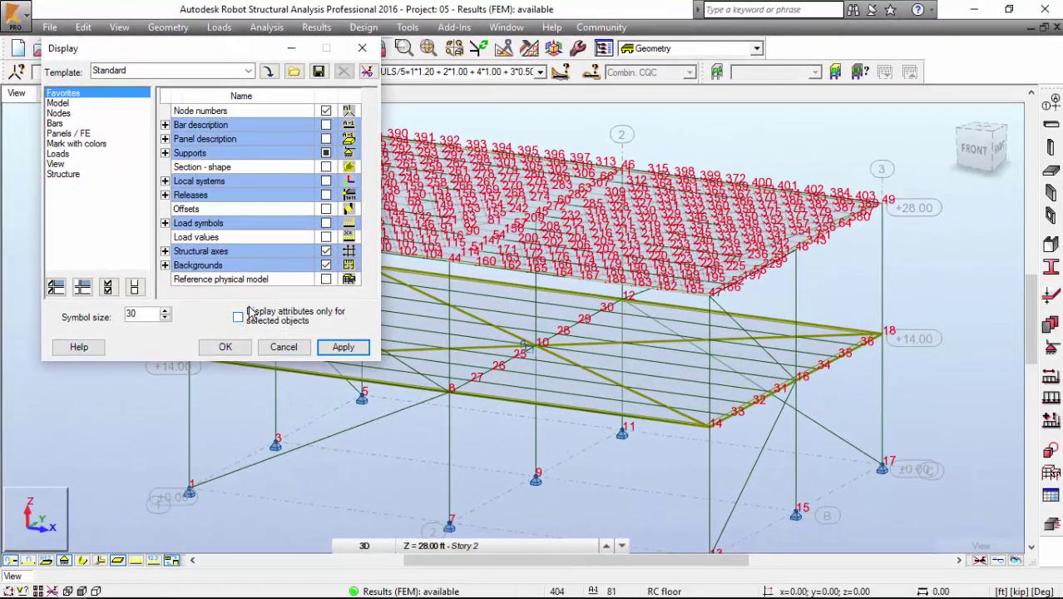
pyautogui.click(266, 323)
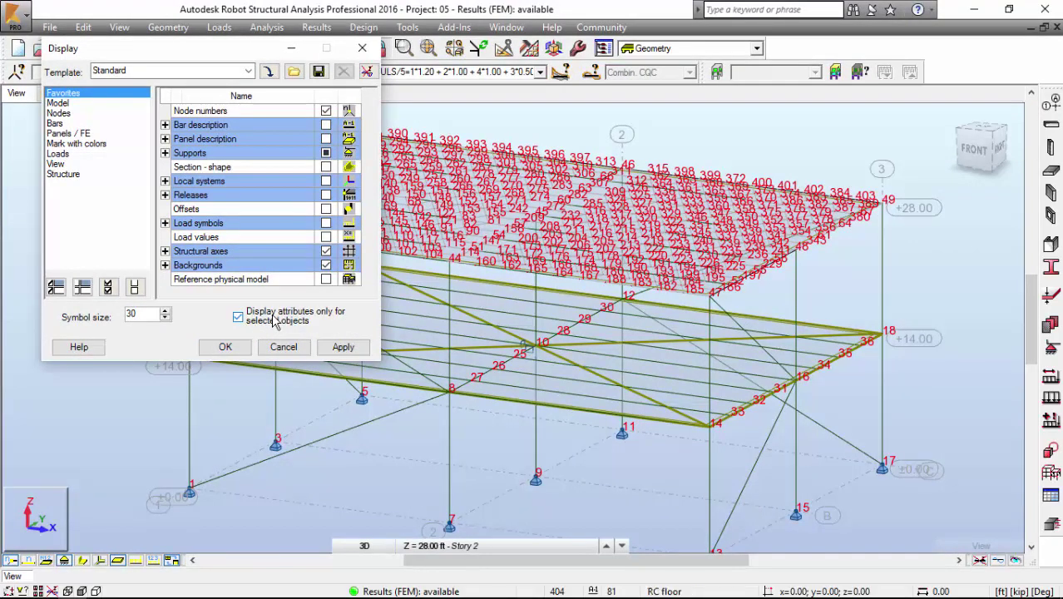
pyautogui.moveTo(185, 55); pyautogui.dragTo(171, 116)
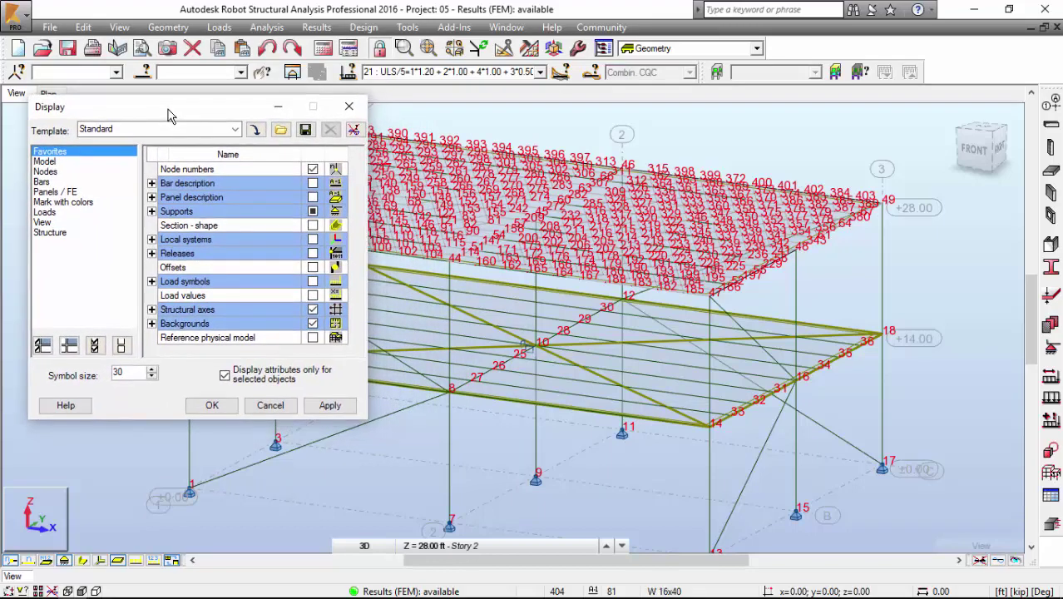
pyautogui.click(343, 404)
pyautogui.scroll(-5, 543, 326)
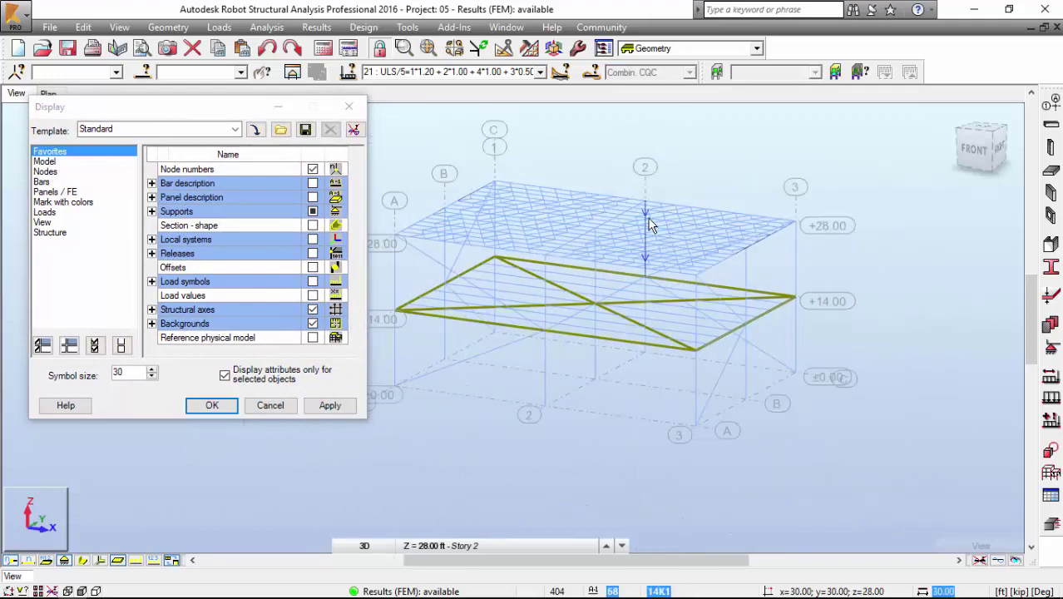
# Select node 35 by its number to locate it on the +14.00 floor with only its label shown
pyautogui.moveTo(611, 158); pyautogui.dragTo(648, 160, button='middle')
pyautogui.click(46, 70)
pyautogui.write('35')
pyautogui.press('Return')
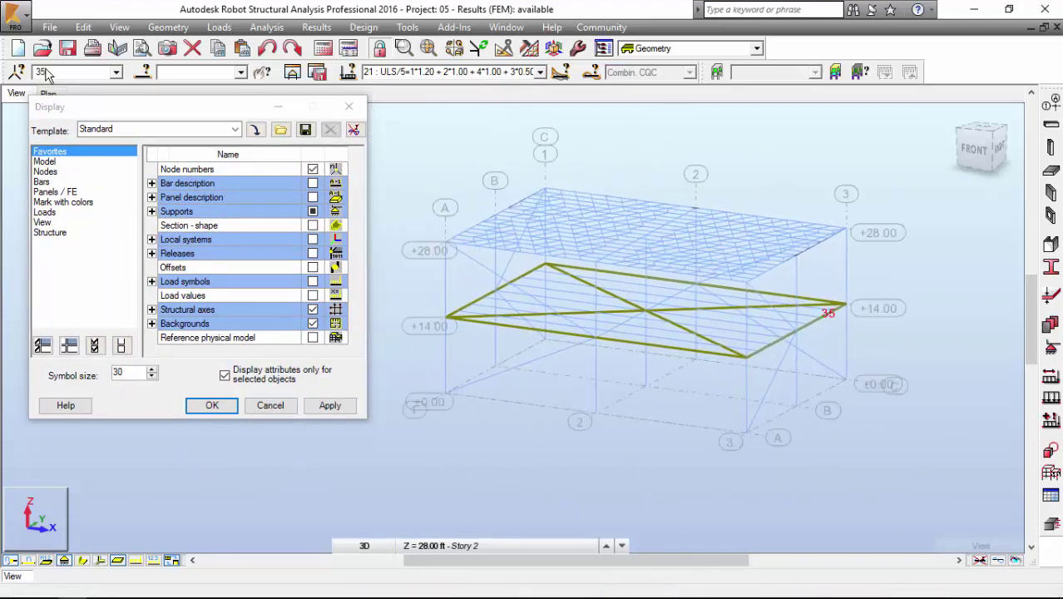
pyautogui.scroll(2, 819, 326)
pyautogui.scroll(-3, 808, 320)
# Select node 100 by its number to locate it in the +28.00 roof mesh
pyautogui.click(68, 71)
pyautogui.press('BackSpace')
pyautogui.press('BackSpace')
pyautogui.write('100')
pyautogui.press('Return')
pyautogui.scroll(5, 518, 262)
pyautogui.scroll(-3, 530, 265)
pyautogui.scroll(-3, 618, 262)
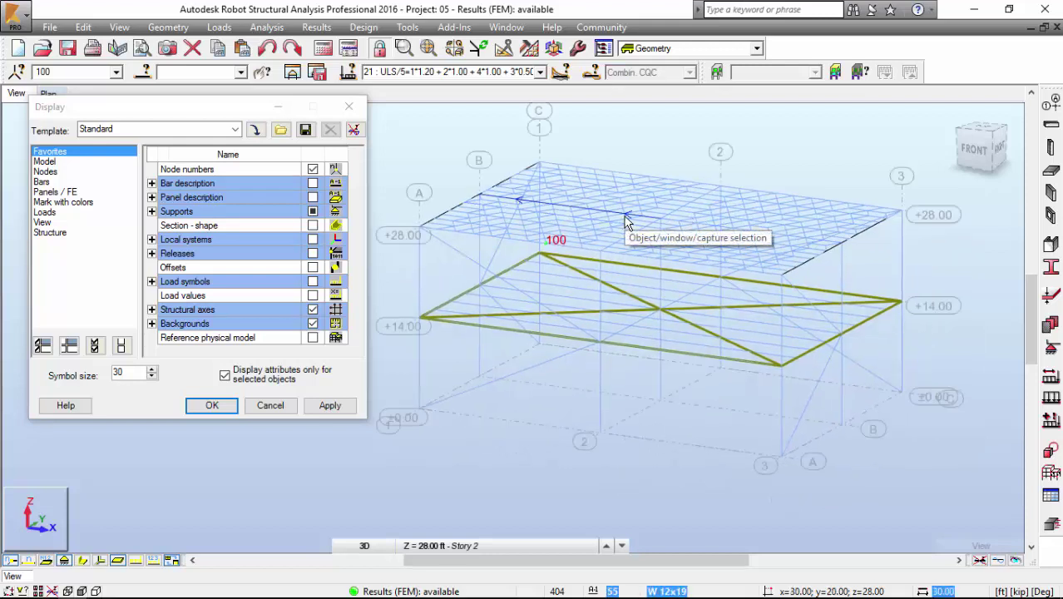
# Turn off the limit of display attributes to selected objects, accept the display settings and hide the node numbers
pyautogui.click(224, 375)
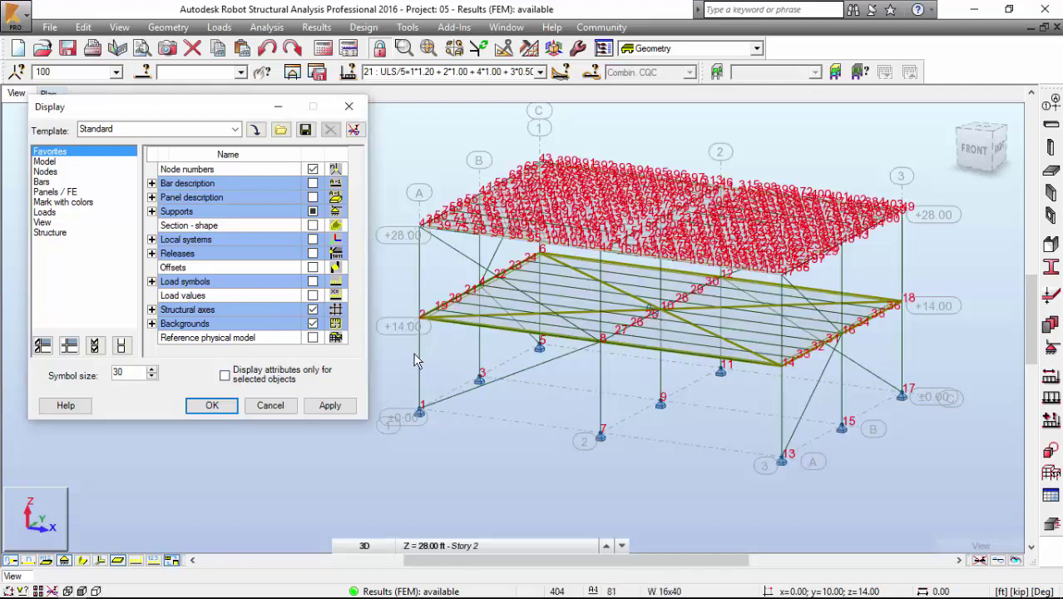
pyautogui.click(212, 405)
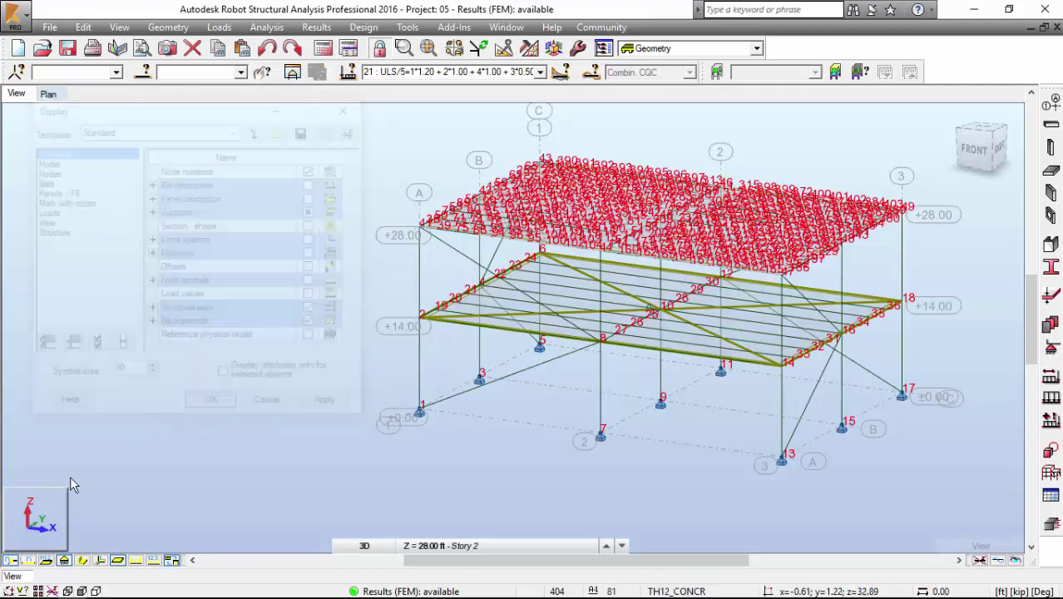
pyautogui.click(10, 559)
pyautogui.moveTo(337, 317); pyautogui.dragTo(281, 317, button='middle')
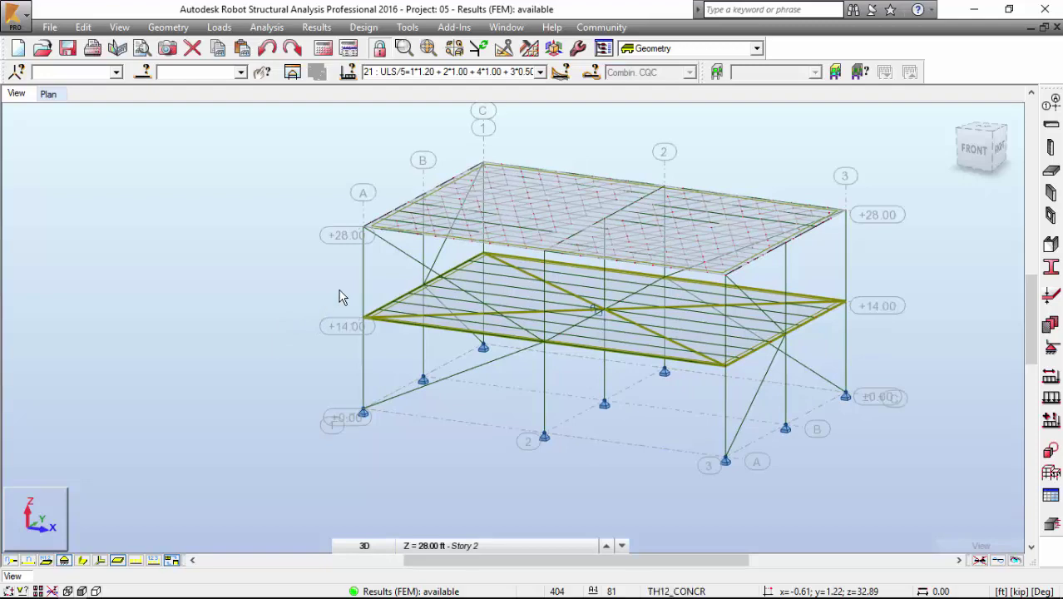
# Switch to the PDF handout in Adobe Acrobat Reader and find the Configuring Member Types topic in Section 4 - Steel Design Workflow
pyautogui.hotkey('alt', 'Tab')
pyautogui.scroll(-5, 441, 293)
pyautogui.scroll(-15, 458, 309)
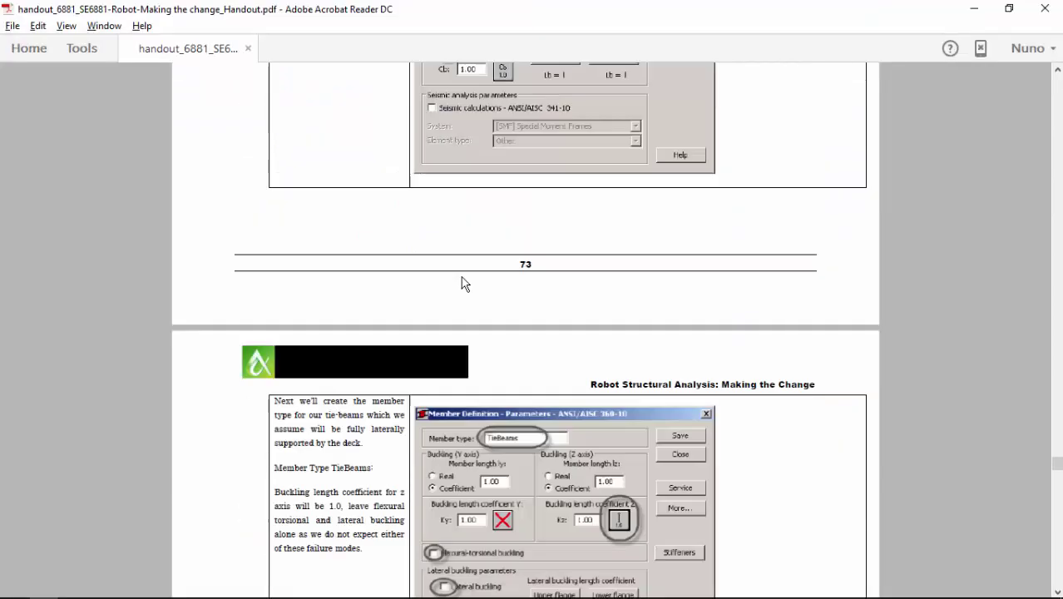
pyautogui.scroll(5, 487, 240)
pyautogui.scroll(-3, 487, 240)
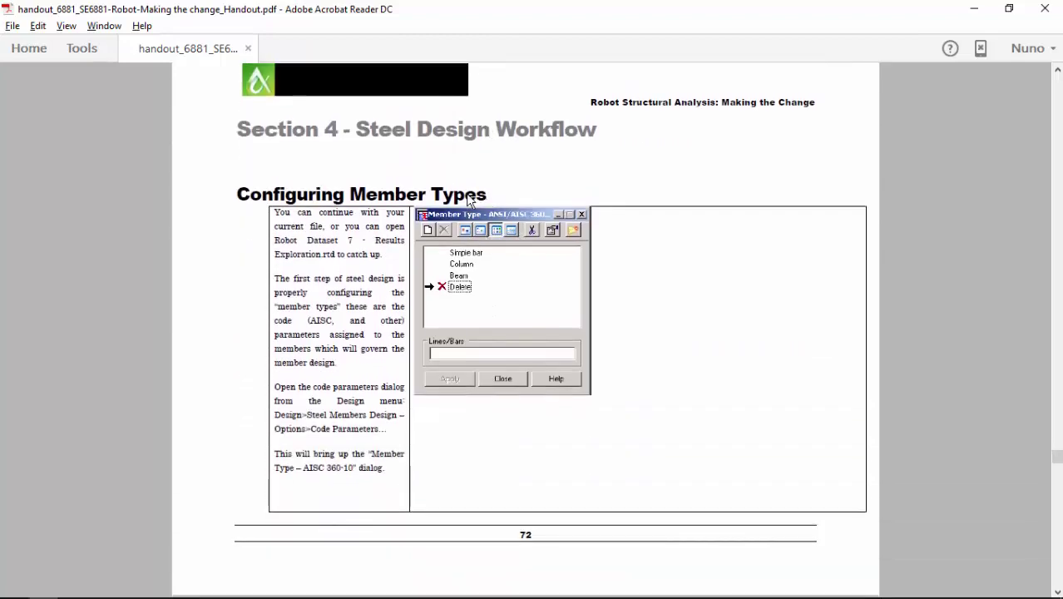